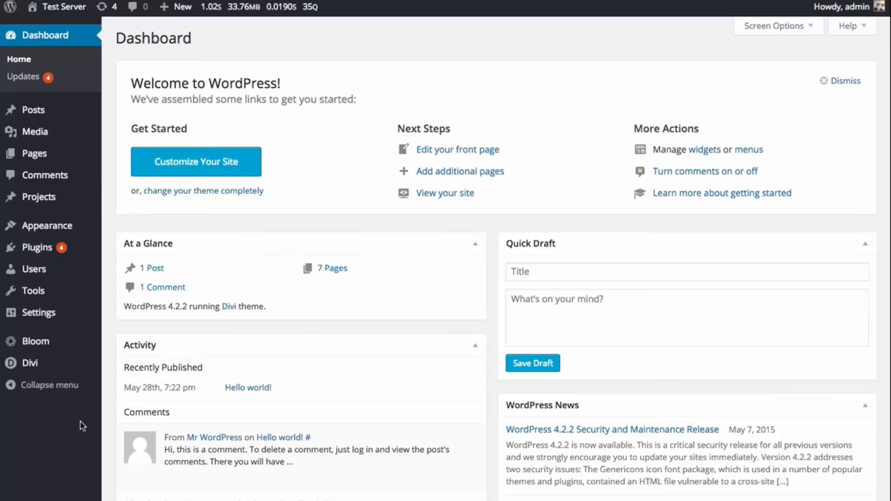
Step: Open Divi's Theme Customizer at the Header & Navigation settings and look over the primary and secondary menus in the preview
{"action": "mouse_move", "coordinate": [41, 367]}
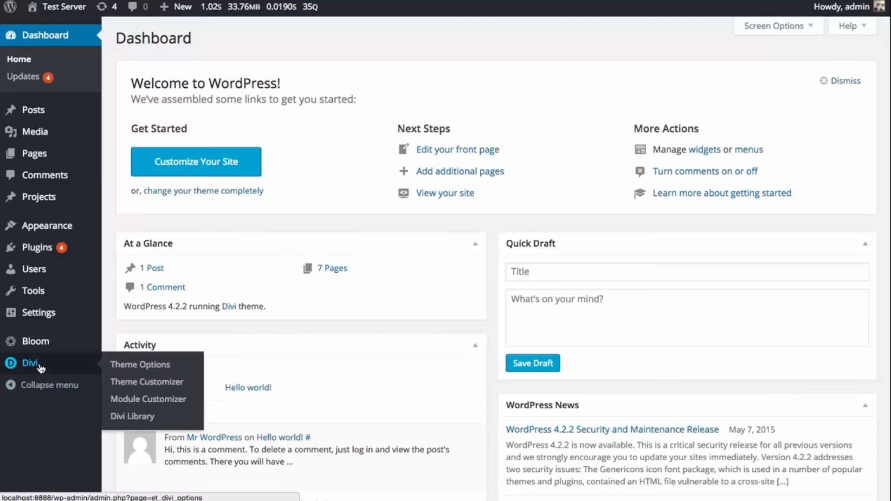
{"action": "left_click", "coordinate": [139, 386]}
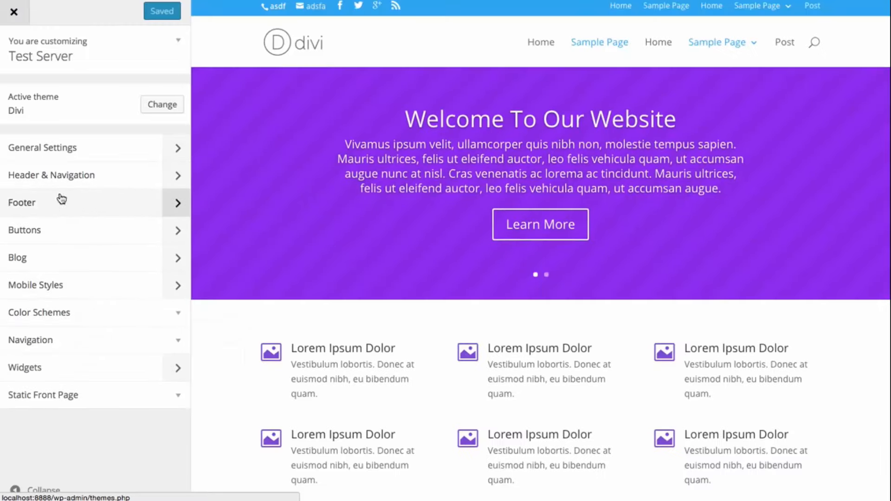
{"action": "left_click", "coordinate": [74, 180]}
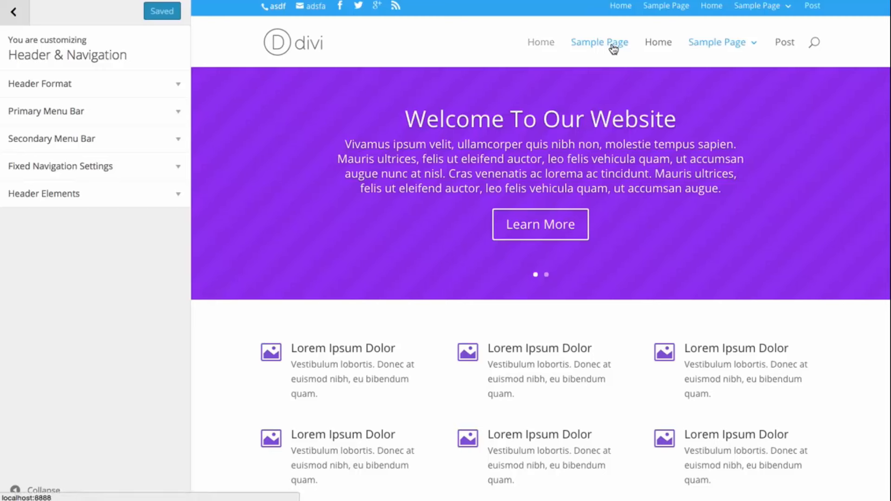
{"action": "mouse_move", "coordinate": [768, 51]}
{"action": "mouse_move", "coordinate": [768, 7]}
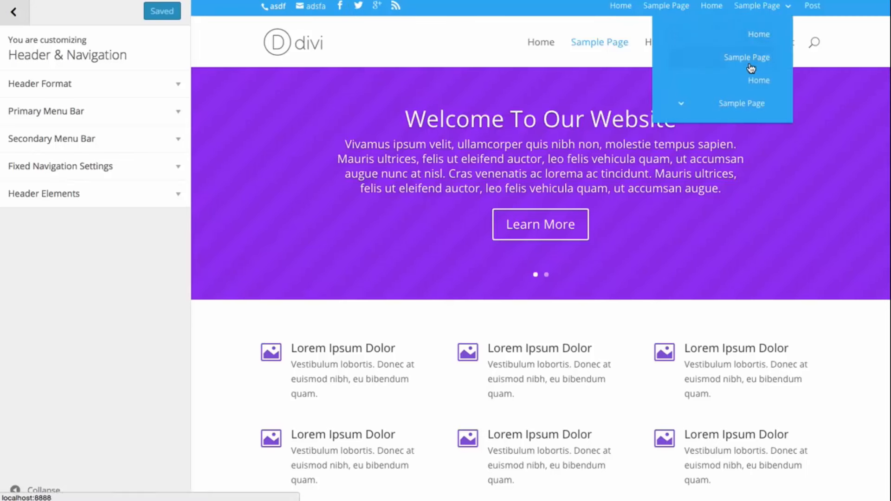
{"action": "mouse_move", "coordinate": [745, 110]}
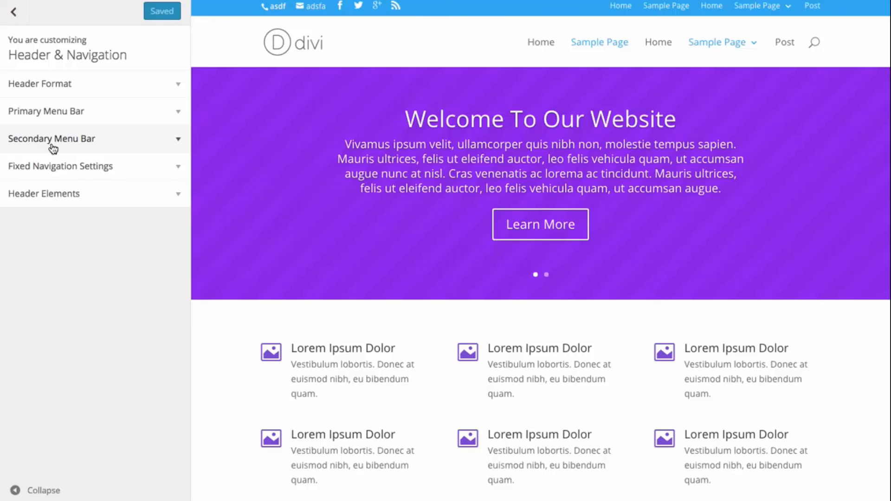
Step: Try vertical navigation in the Header Format settings, then turn it off again
{"action": "left_click", "coordinate": [90, 90]}
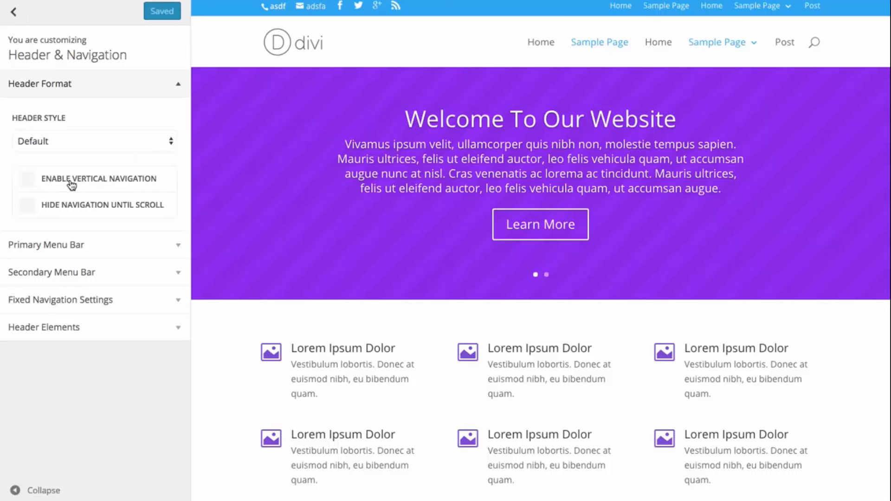
{"action": "left_click", "coordinate": [95, 183]}
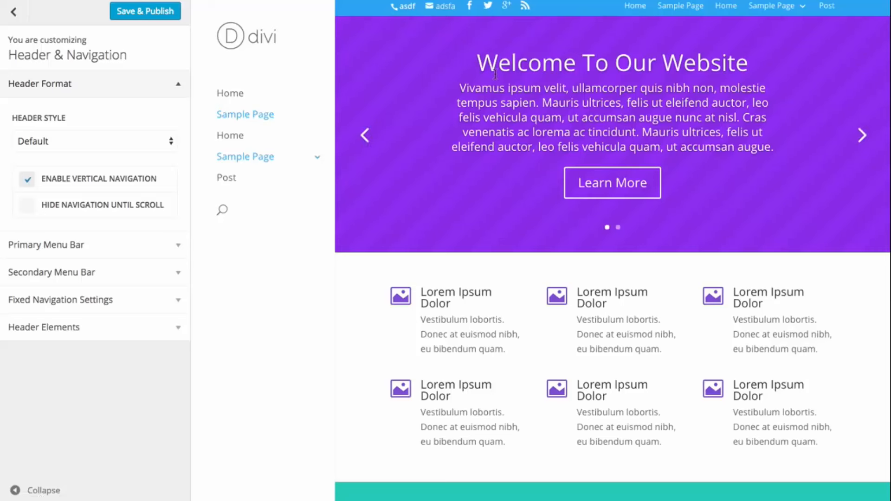
{"action": "mouse_move", "coordinate": [256, 172]}
{"action": "left_click", "coordinate": [85, 181]}
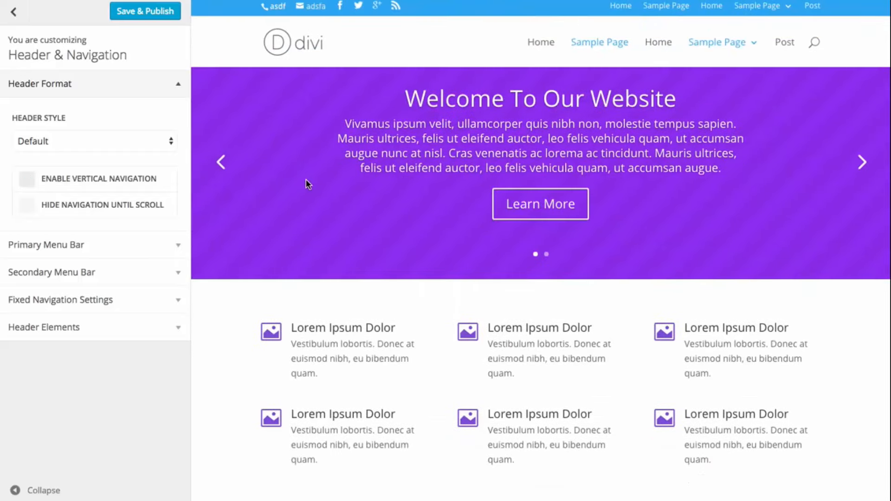
Step: Enable hiding the navigation until scroll and check the effect by scrolling the preview page
{"action": "left_click", "coordinate": [96, 208]}
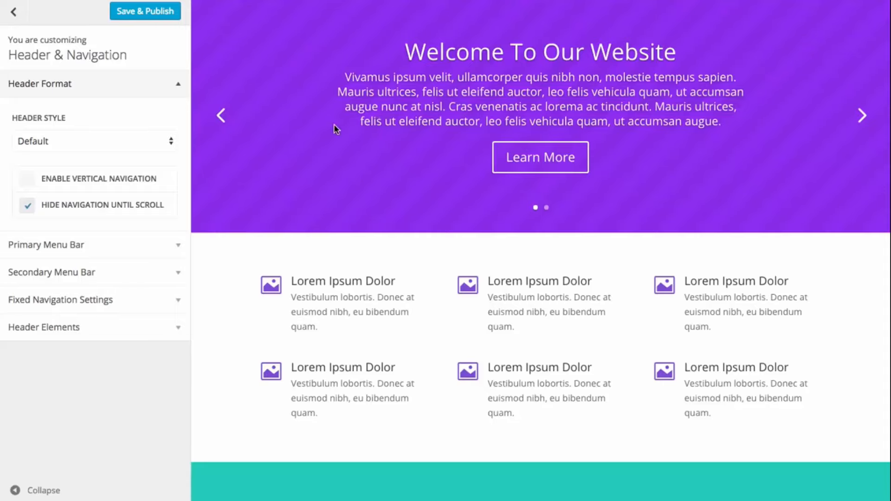
{"action": "scroll", "coordinate": [334, 124], "scroll_direction": "down", "scroll_amount": 5}
{"action": "scroll", "coordinate": [332, 129], "scroll_direction": "up", "scroll_amount": 5}
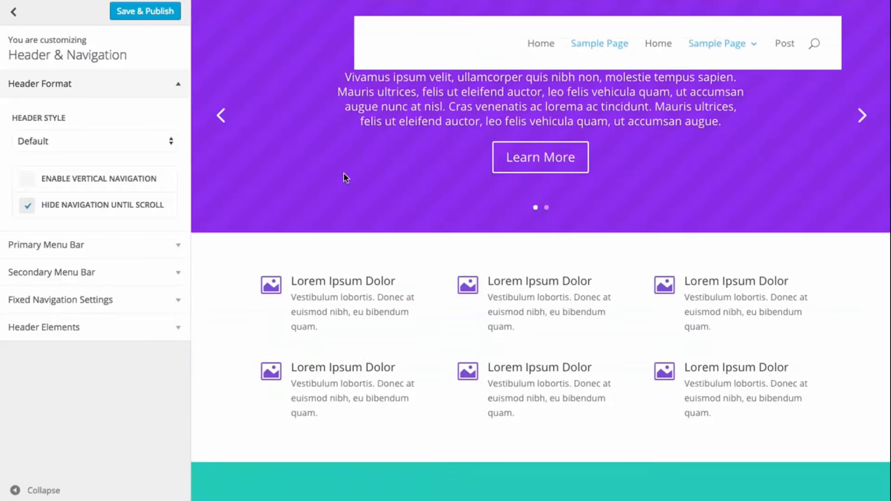
{"action": "scroll", "coordinate": [343, 172], "scroll_direction": "down", "scroll_amount": 9}
{"action": "scroll", "coordinate": [342, 179], "scroll_direction": "up", "scroll_amount": 5}
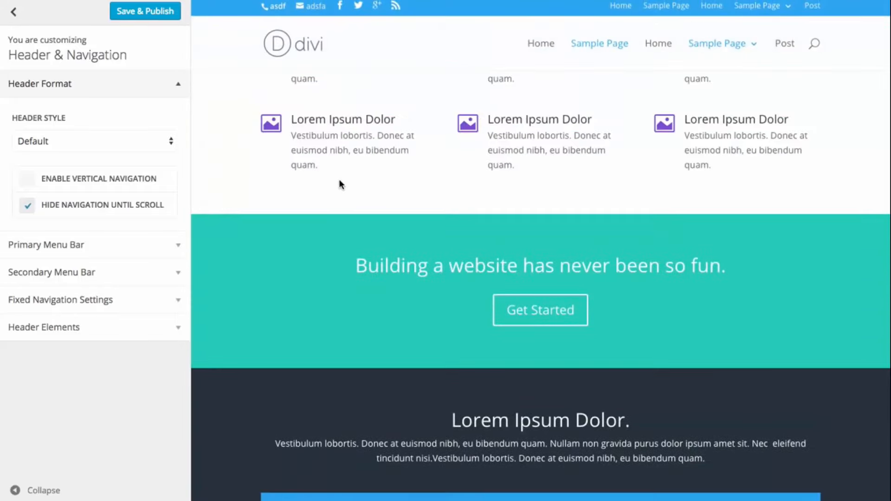
{"action": "scroll", "coordinate": [341, 184], "scroll_direction": "up", "scroll_amount": 4}
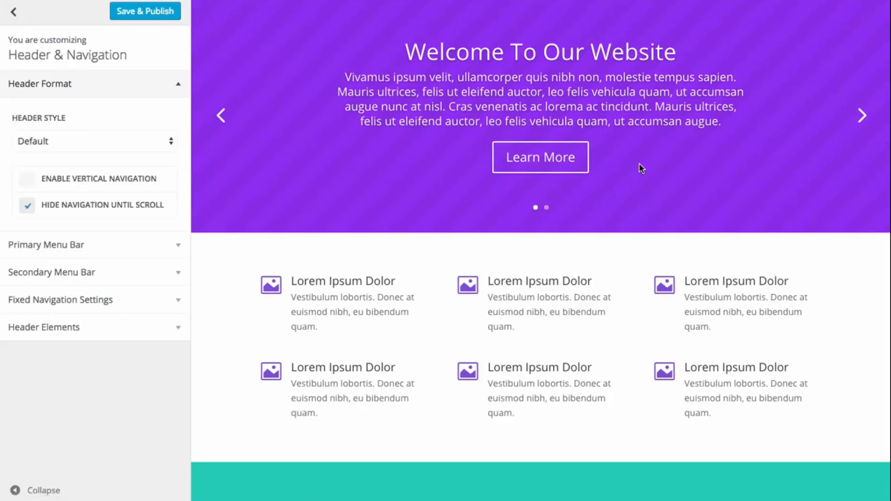
{"action": "scroll", "coordinate": [639, 164], "scroll_direction": "down", "scroll_amount": 8}
{"action": "scroll", "coordinate": [639, 164], "scroll_direction": "up", "scroll_amount": 8}
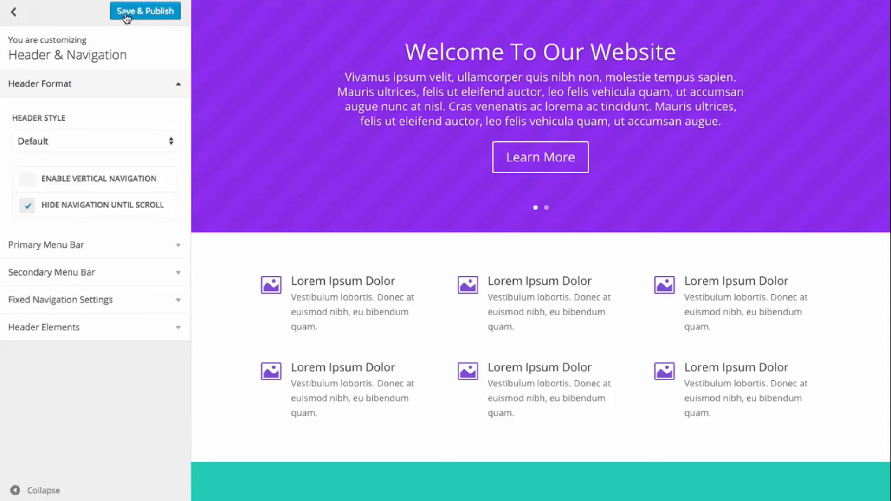
Step: Leave the customizer without saving the changes and check how the header behaves on the live site while scrolling
{"action": "left_click", "coordinate": [16, 17]}
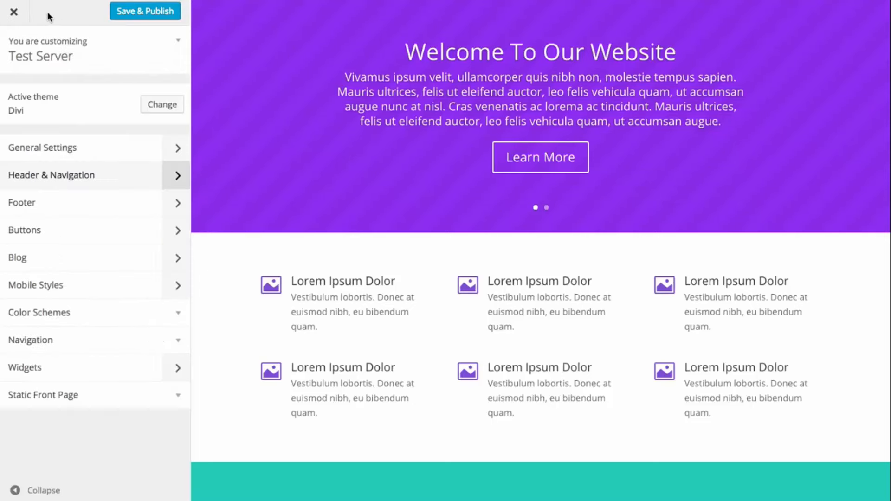
{"action": "left_click", "coordinate": [15, 14]}
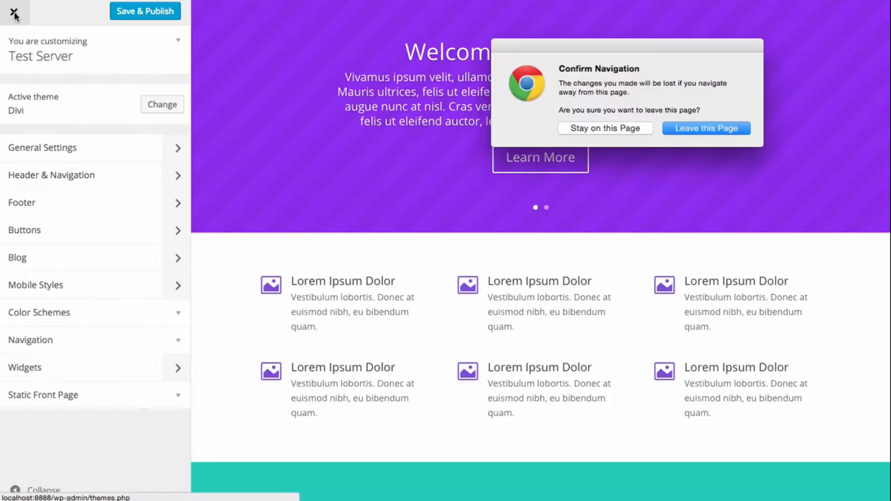
{"action": "left_click", "coordinate": [715, 127]}
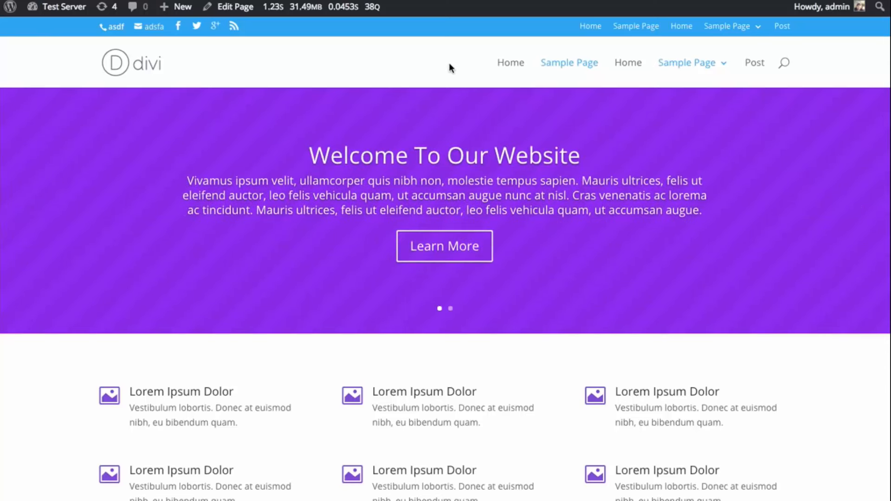
{"action": "scroll", "coordinate": [450, 65], "scroll_direction": "down", "scroll_amount": 10}
{"action": "scroll", "coordinate": [438, 94], "scroll_direction": "up", "scroll_amount": 10}
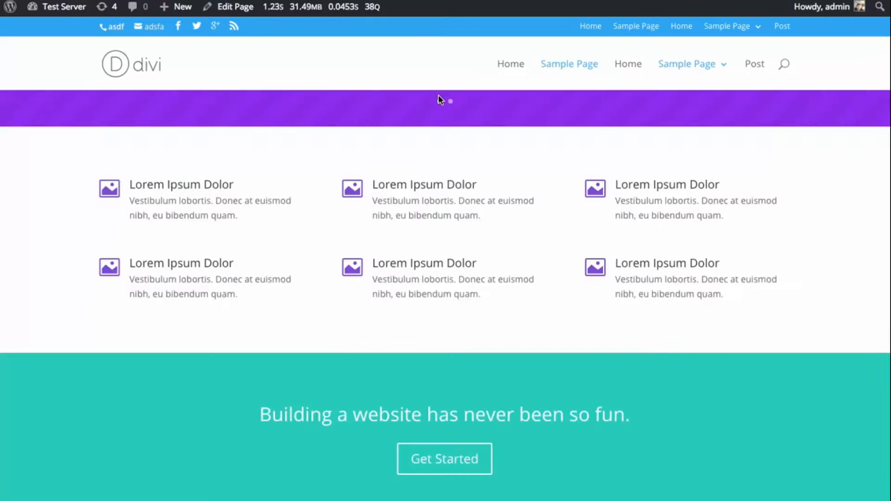
{"action": "scroll", "coordinate": [438, 95], "scroll_direction": "down", "scroll_amount": 2}
{"action": "scroll", "coordinate": [438, 95], "scroll_direction": "up", "scroll_amount": 2}
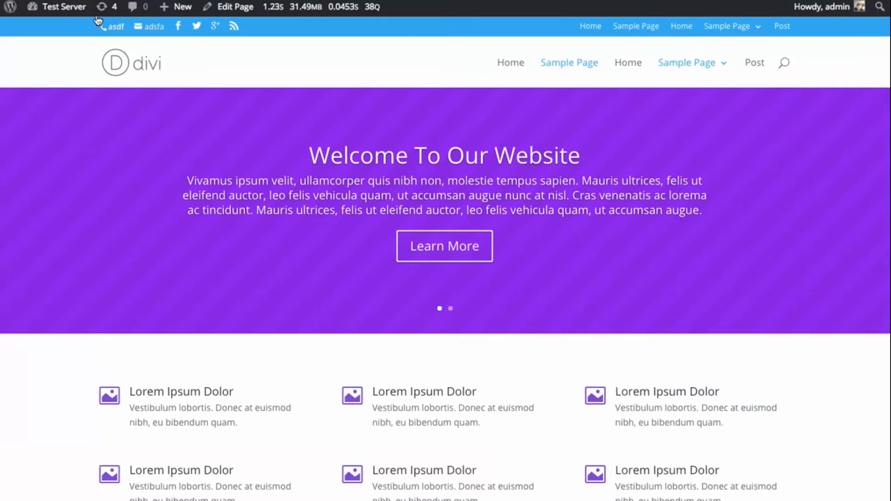
Step: Reopen the site customizer and expand the Header Format settings under Header & Navigation
{"action": "mouse_move", "coordinate": [70, 7]}
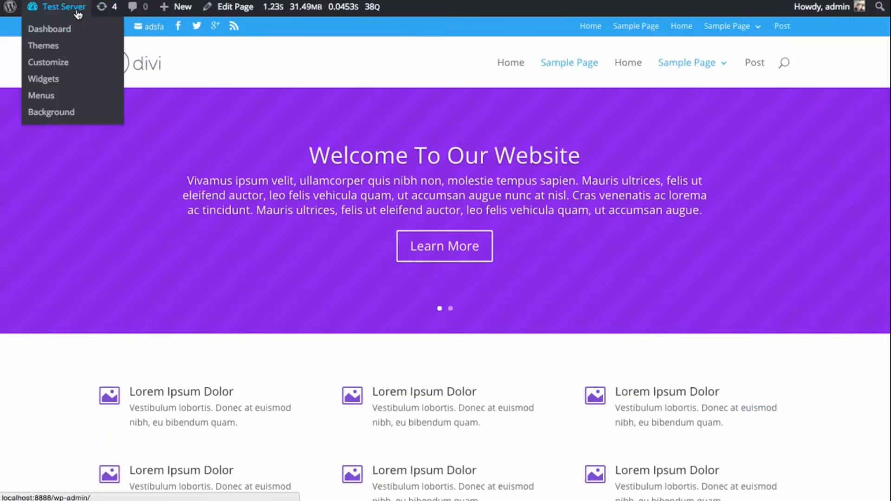
{"action": "left_click", "coordinate": [61, 69]}
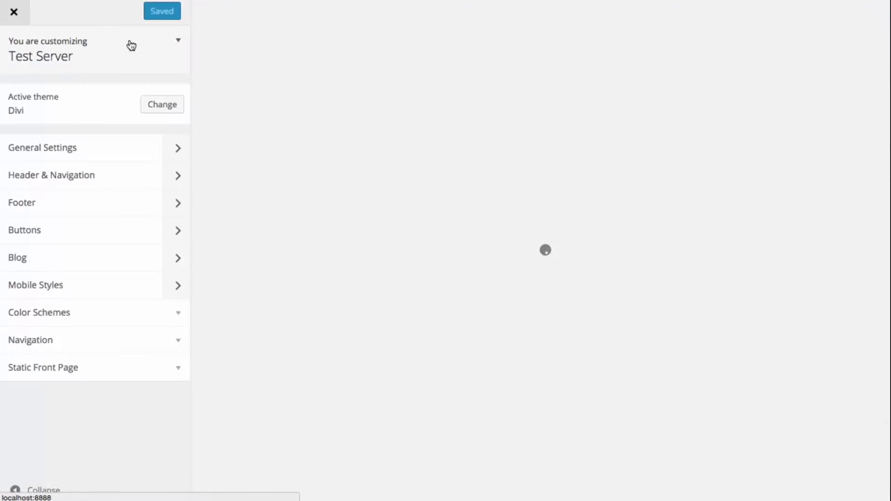
{"action": "left_click", "coordinate": [74, 176]}
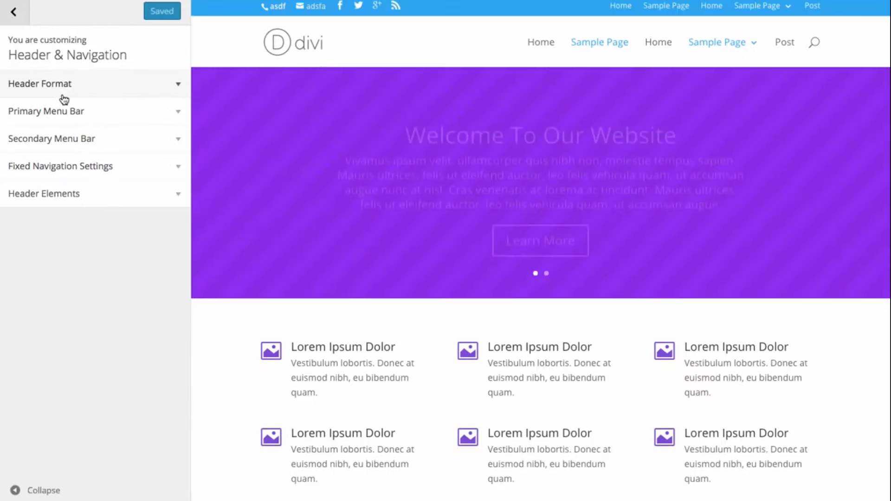
{"action": "left_click", "coordinate": [64, 98]}
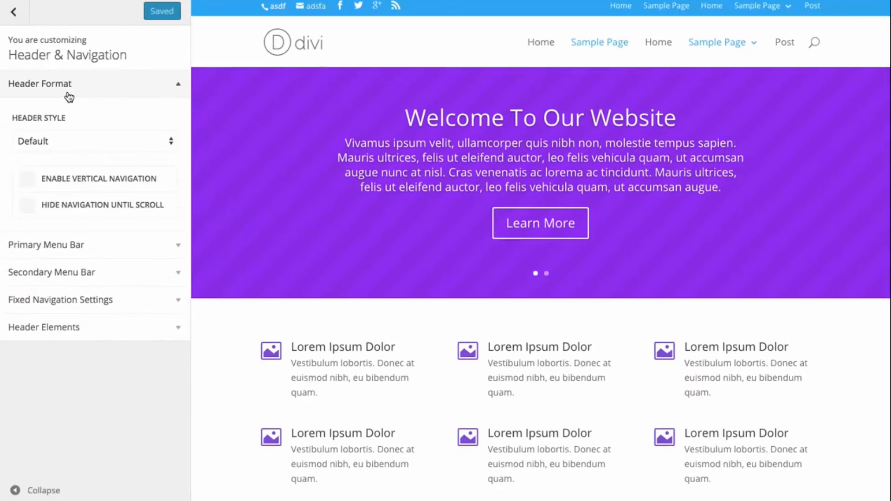
Step: Try the Centered header style, then switch to Centered Inline Logo
{"action": "left_click", "coordinate": [65, 140]}
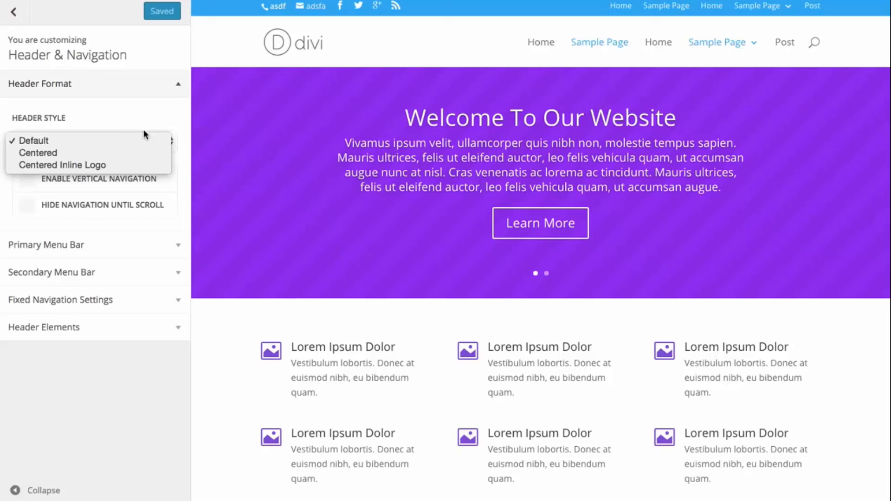
{"action": "left_click", "coordinate": [102, 152]}
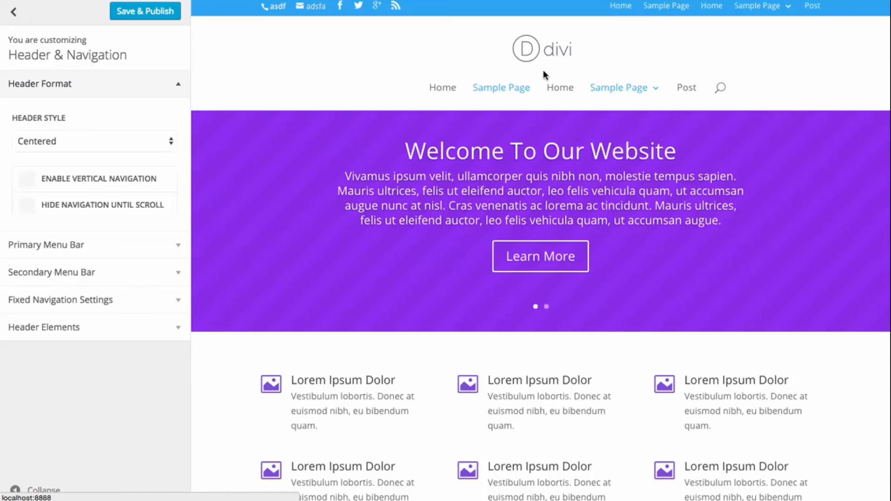
{"action": "left_click", "coordinate": [165, 133]}
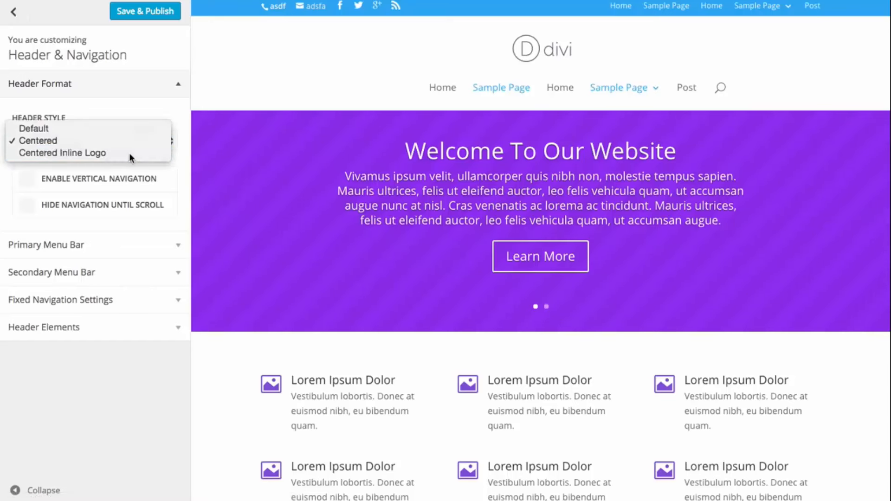
{"action": "left_click", "coordinate": [129, 152]}
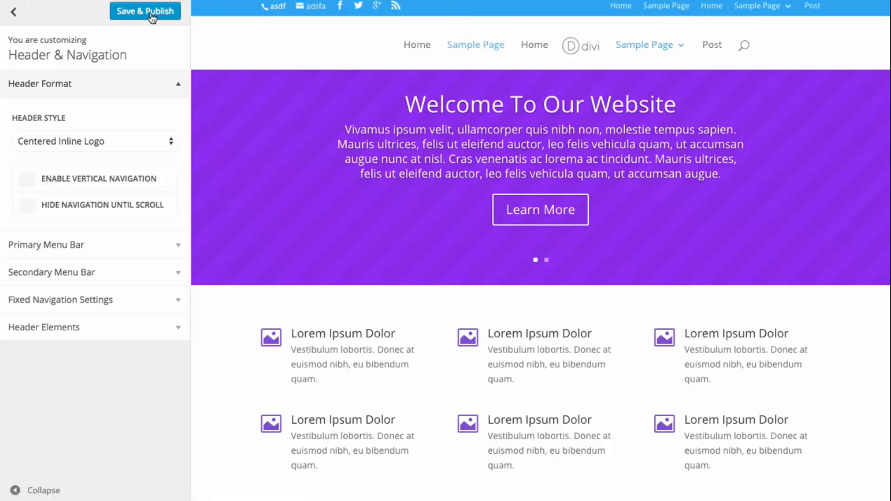
Step: Try the hide-logo and full-width options of the primary menu bar, leaving both turned off
{"action": "left_click", "coordinate": [102, 84]}
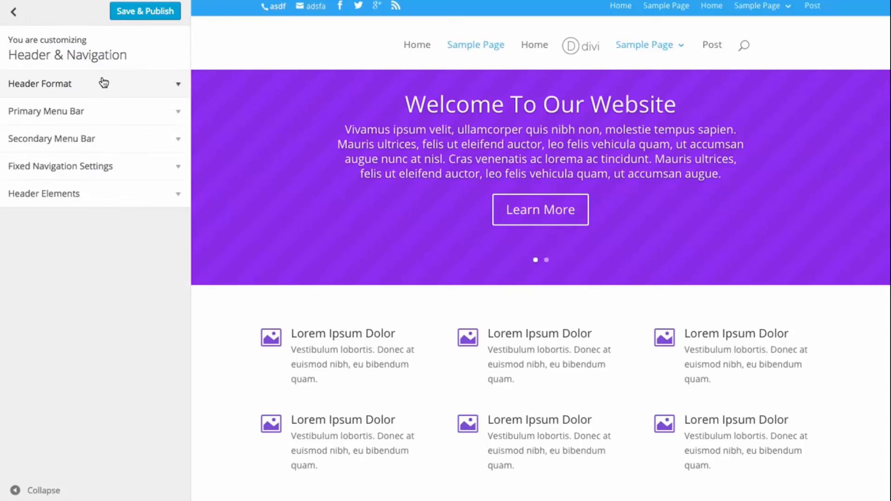
{"action": "left_click", "coordinate": [84, 114]}
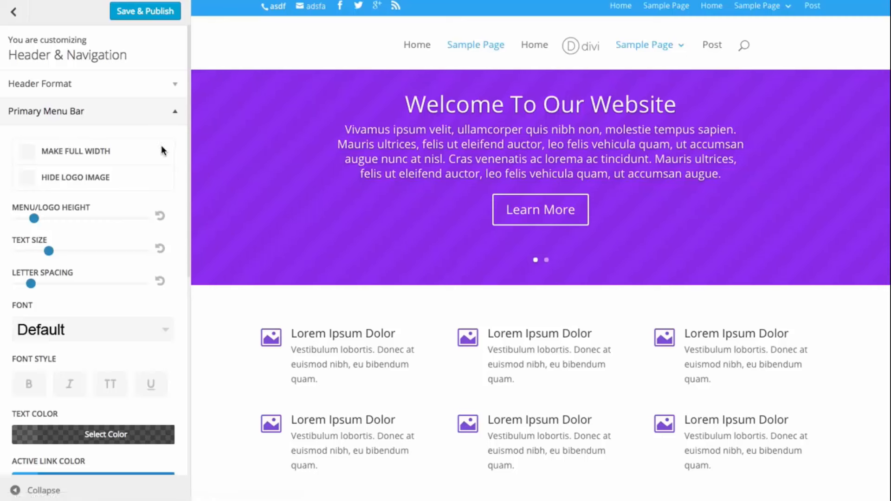
{"action": "left_click", "coordinate": [70, 181]}
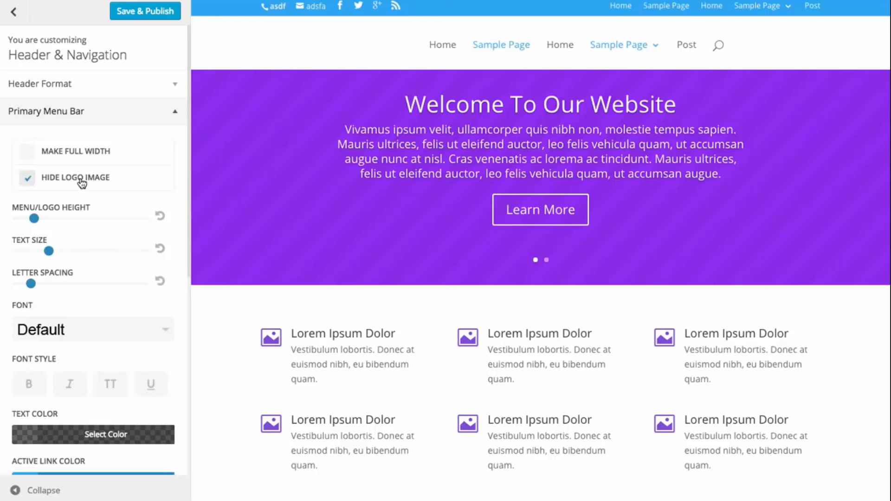
{"action": "left_click", "coordinate": [81, 183]}
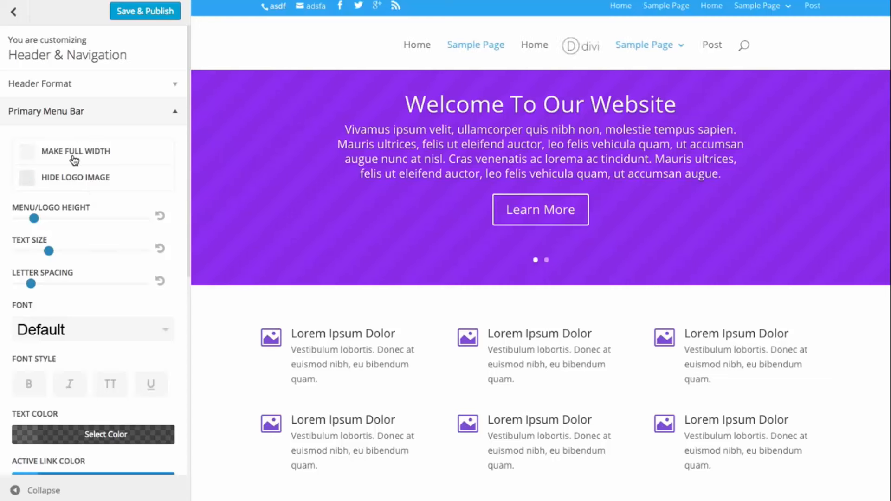
{"action": "left_click", "coordinate": [75, 159]}
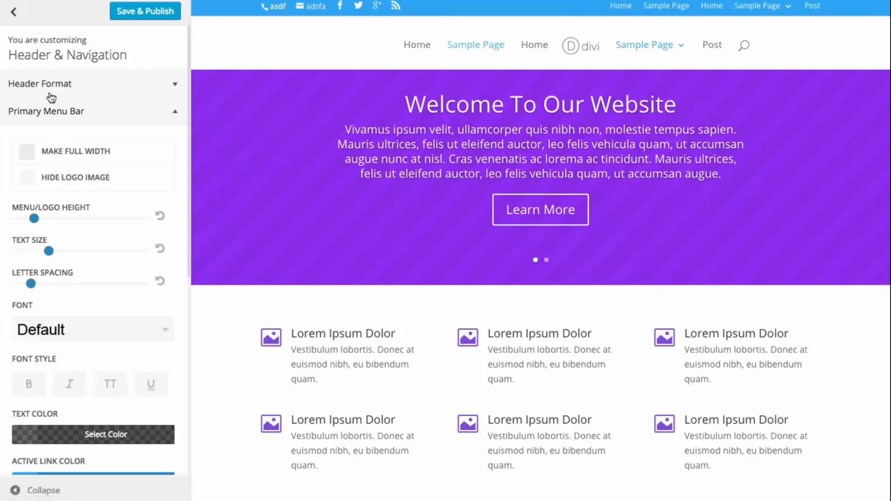
Step: Set the header style in the Header Format settings to Default
{"action": "left_click", "coordinate": [87, 91]}
{"action": "left_click", "coordinate": [84, 133]}
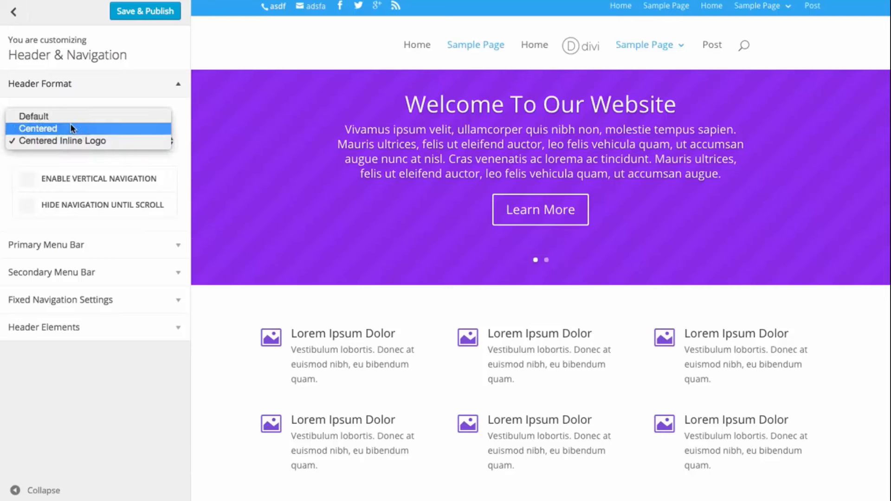
{"action": "left_click", "coordinate": [72, 118]}
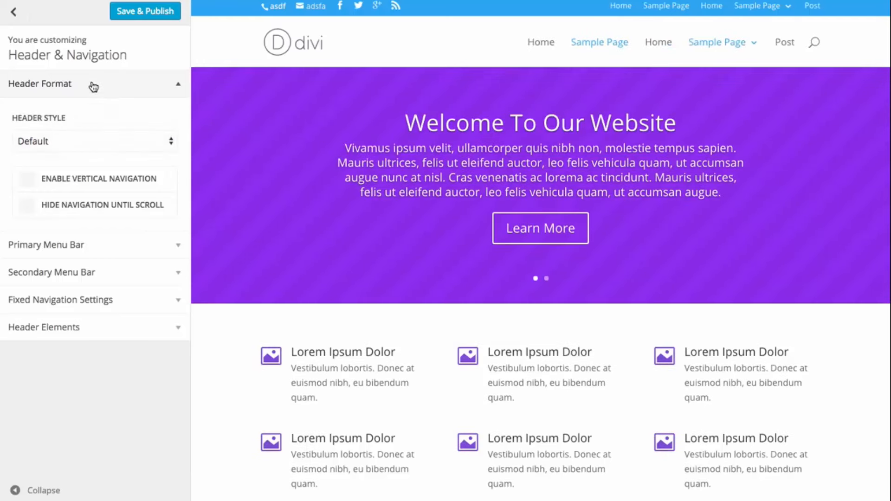
Step: Make the primary menu bar full width
{"action": "left_click", "coordinate": [86, 88]}
{"action": "left_click", "coordinate": [87, 111]}
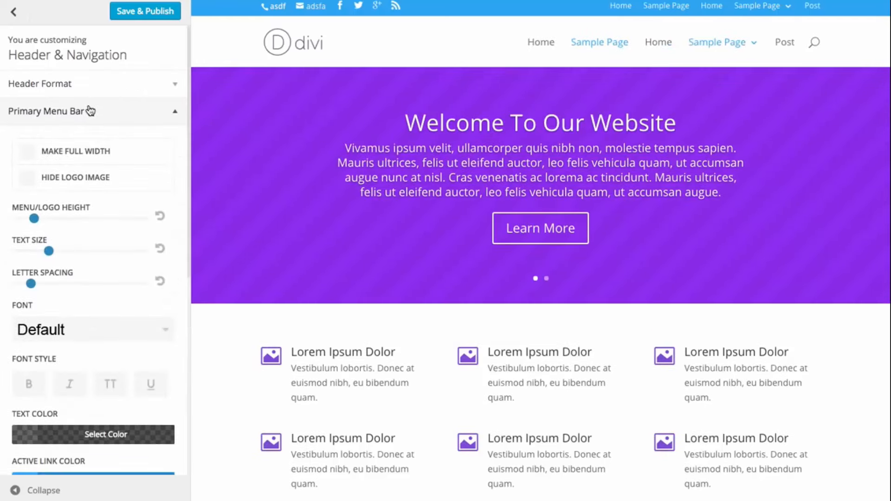
{"action": "left_click", "coordinate": [76, 152]}
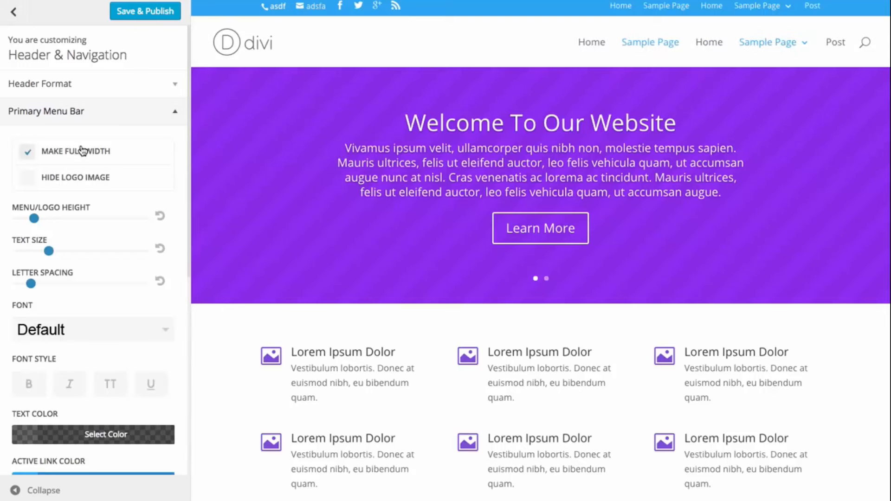
Step: Save and publish the header changes, and reload the live page to check its full-width primary menu bar
{"action": "left_click", "coordinate": [154, 18]}
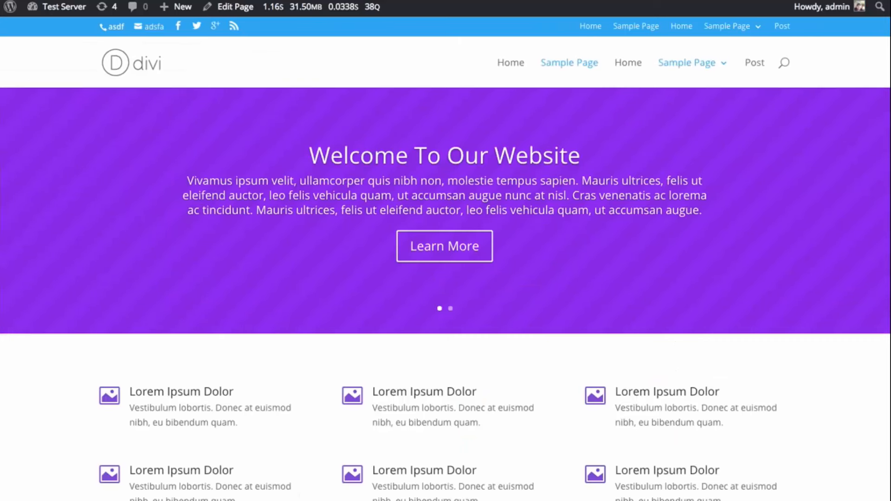
{"action": "key", "text": "super+r"}
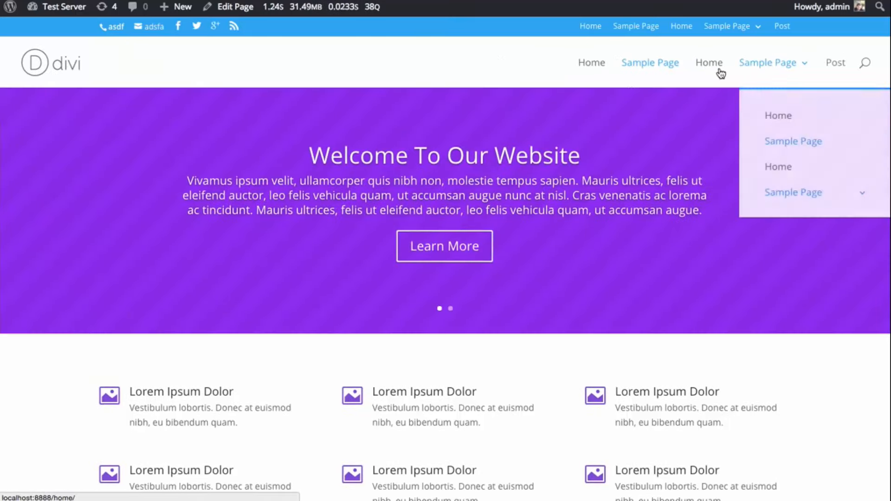
{"action": "scroll", "coordinate": [159, 91], "scroll_direction": "down", "scroll_amount": 2}
{"action": "scroll", "coordinate": [159, 91], "scroll_direction": "up", "scroll_amount": 2}
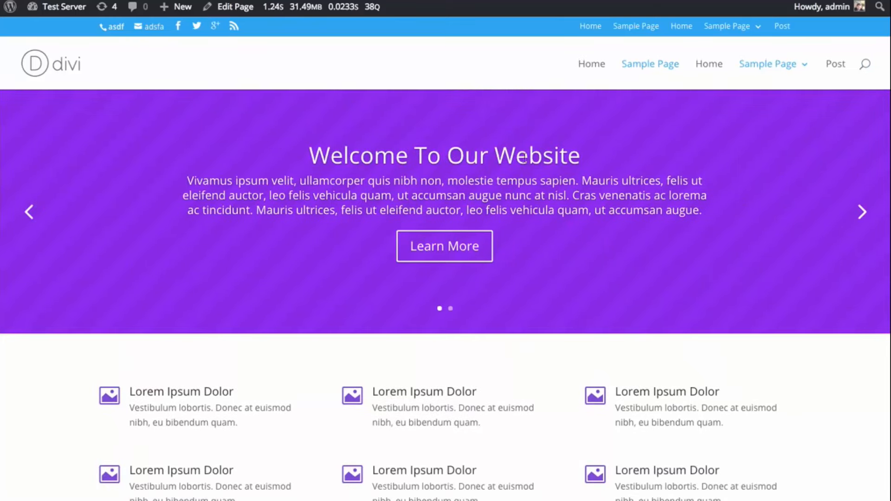
{"action": "left_click_drag", "start_coordinate": [889, 250], "coordinate": [890, 251]}
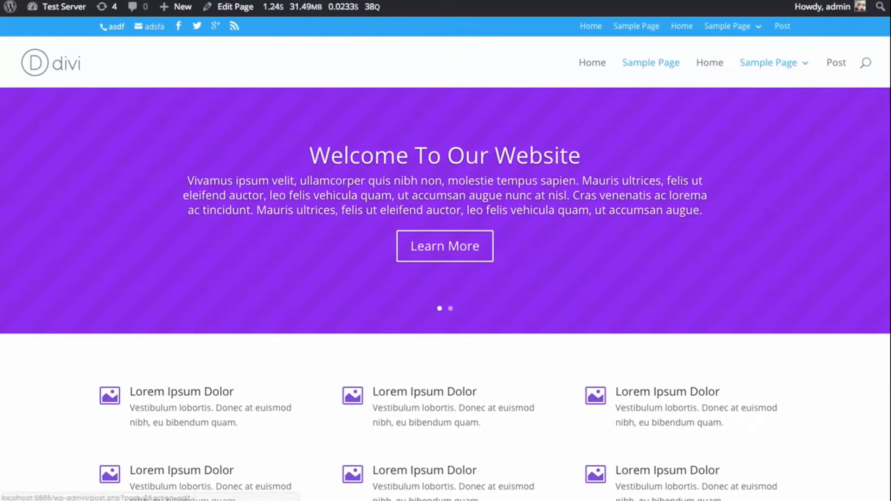
Step: Reopen the Theme Customizer from the live site and go to the Primary Menu Bar settings under Header & Navigation
{"action": "mouse_move", "coordinate": [59, 8]}
{"action": "left_click", "coordinate": [50, 61]}
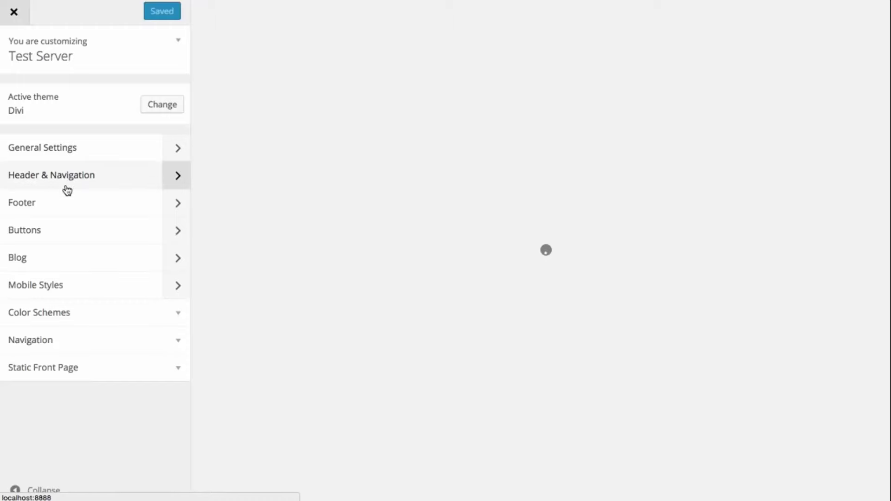
{"action": "left_click", "coordinate": [65, 179]}
{"action": "left_click", "coordinate": [75, 116]}
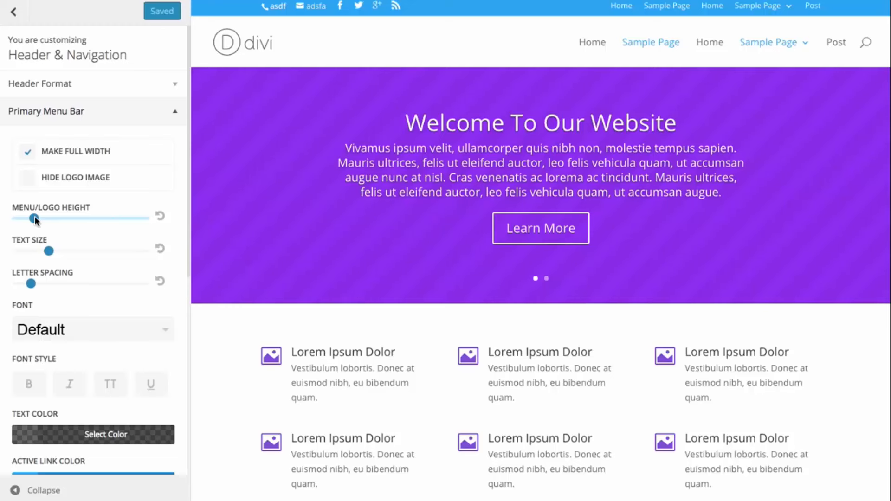
Step: Increase the primary menu bar's menu/logo height, text size and letter spacing
{"action": "left_click_drag", "start_coordinate": [35, 217], "coordinate": [64, 217]}
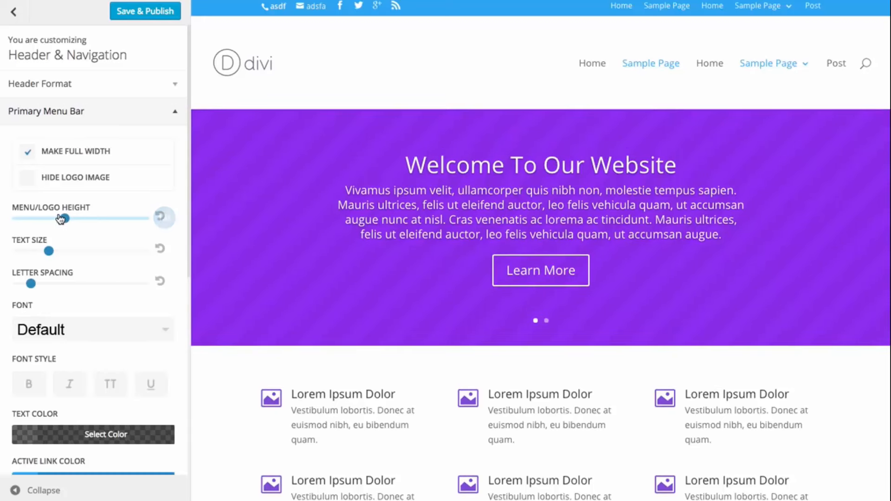
{"action": "left_click_drag", "start_coordinate": [48, 252], "coordinate": [69, 251]}
{"action": "left_click_drag", "start_coordinate": [31, 283], "coordinate": [49, 285]}
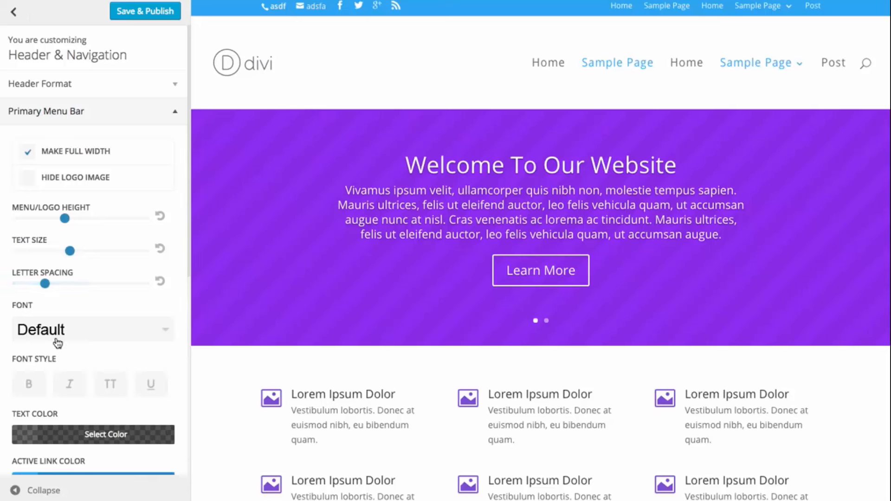
Step: Make the primary menu links bold and all uppercase
{"action": "left_click", "coordinate": [32, 387]}
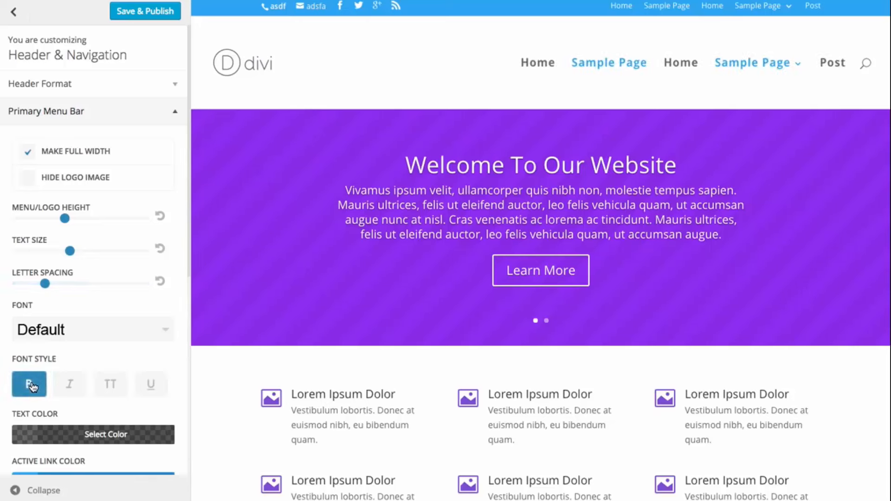
{"action": "left_click", "coordinate": [111, 385]}
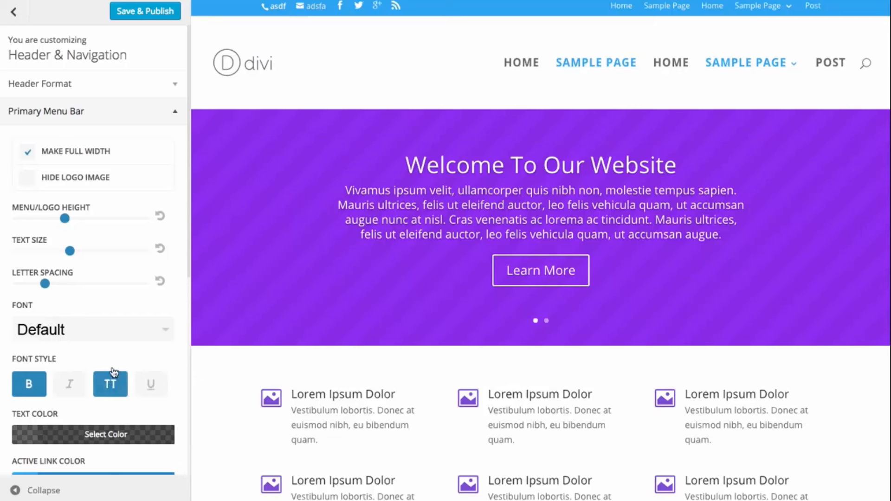
{"action": "left_click_drag", "start_coordinate": [70, 251], "coordinate": [70, 251]}
Step: Set the primary menu bar's background color to the blue preset #1e73be
{"action": "scroll", "coordinate": [130, 177], "scroll_direction": "down", "scroll_amount": 2}
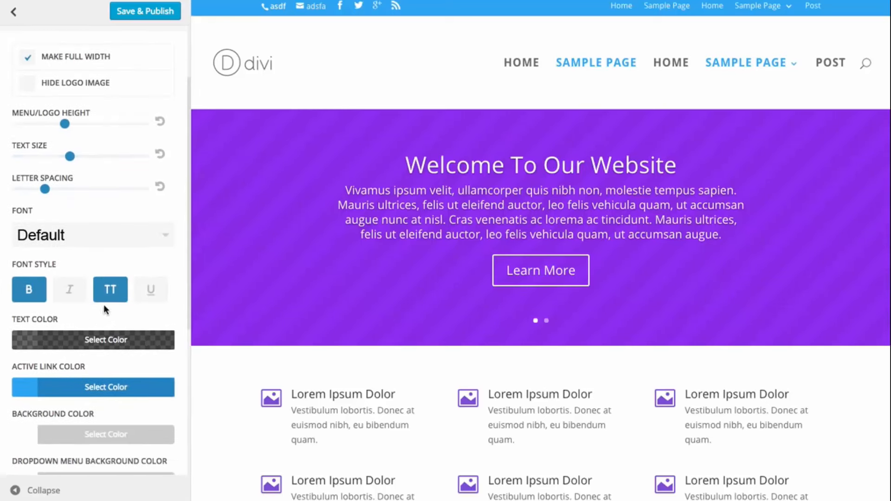
{"action": "scroll", "coordinate": [107, 306], "scroll_direction": "down", "scroll_amount": 1}
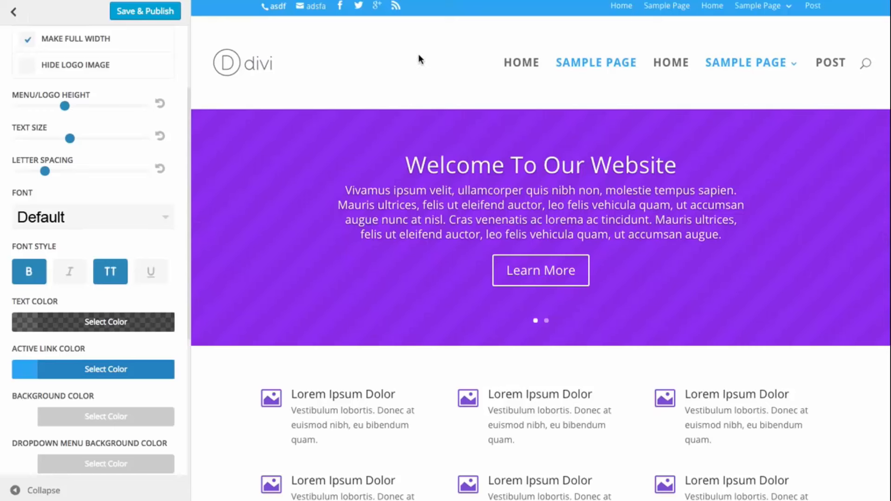
{"action": "scroll", "coordinate": [134, 230], "scroll_direction": "down", "scroll_amount": 1}
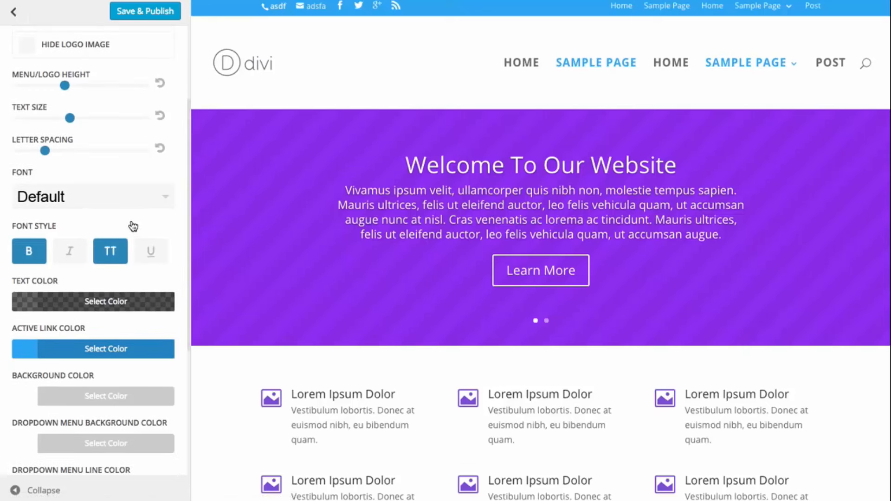
{"action": "scroll", "coordinate": [130, 224], "scroll_direction": "down", "scroll_amount": 1}
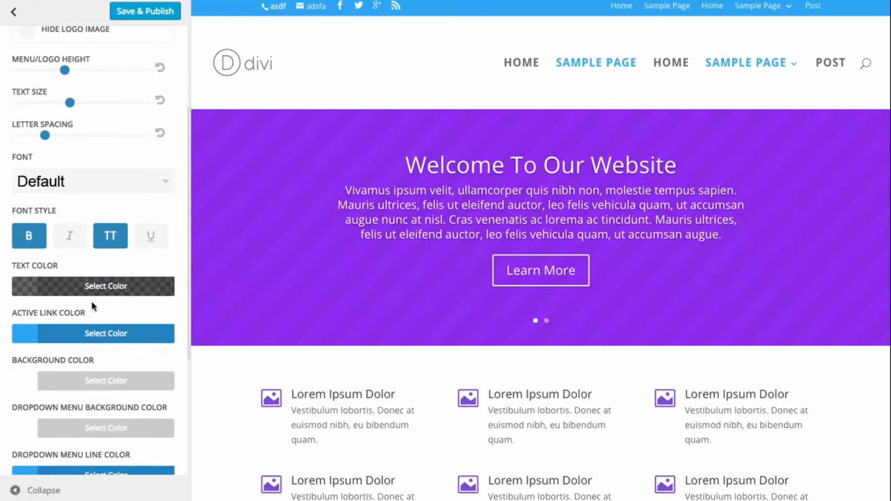
{"action": "scroll", "coordinate": [91, 302], "scroll_direction": "down", "scroll_amount": 2}
{"action": "left_click", "coordinate": [97, 342]}
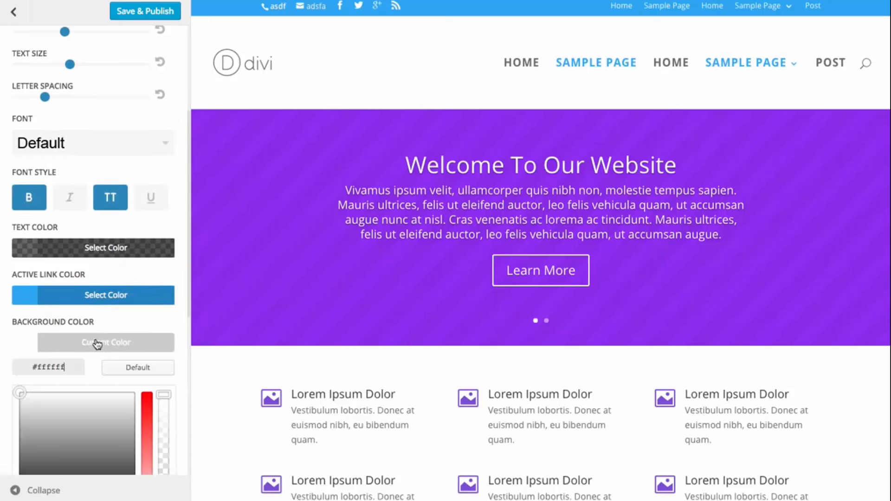
{"action": "scroll", "coordinate": [93, 380], "scroll_direction": "down", "scroll_amount": 5}
{"action": "left_click", "coordinate": [114, 402]}
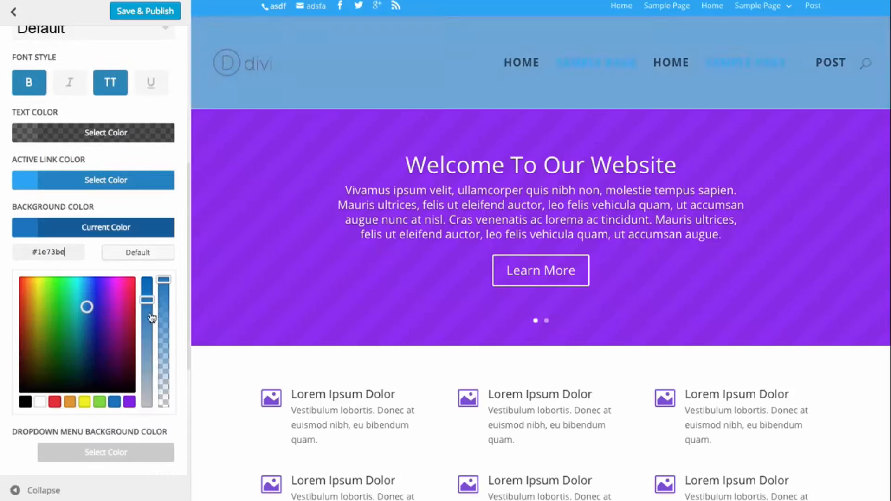
{"action": "left_click", "coordinate": [89, 232]}
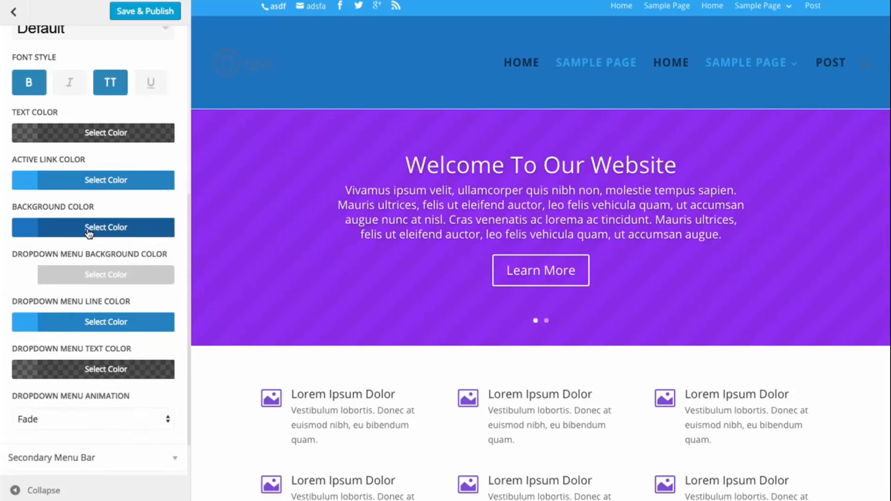
Step: Set the primary menu's active link color to white, #ffffff
{"action": "left_click", "coordinate": [83, 181]}
{"action": "left_click", "coordinate": [39, 355]}
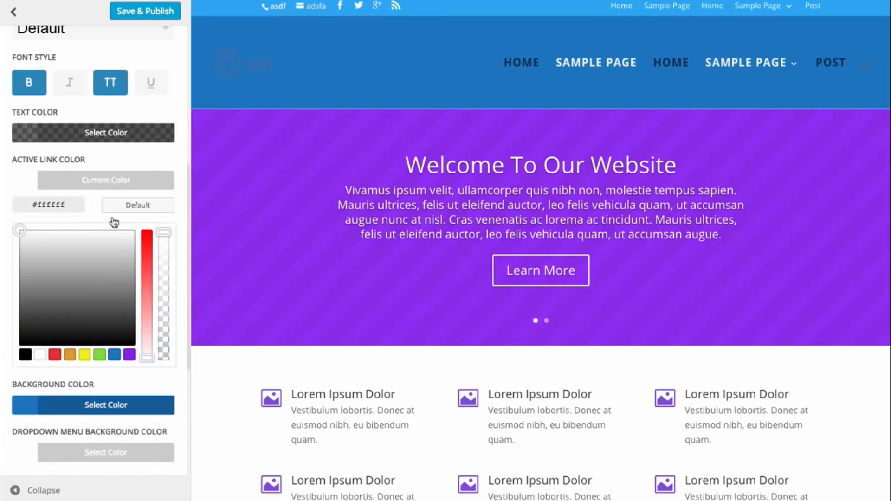
{"action": "left_click", "coordinate": [109, 181]}
Step: Set the primary menu's text color to white at full opacity
{"action": "left_click", "coordinate": [94, 137]}
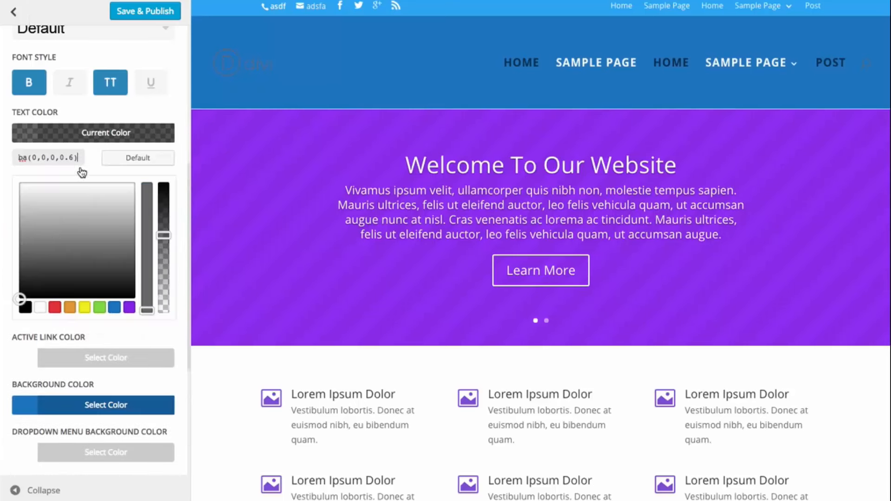
{"action": "left_click", "coordinate": [42, 307]}
{"action": "left_click_drag", "start_coordinate": [164, 235], "coordinate": [169, 178]}
{"action": "left_click", "coordinate": [120, 140]}
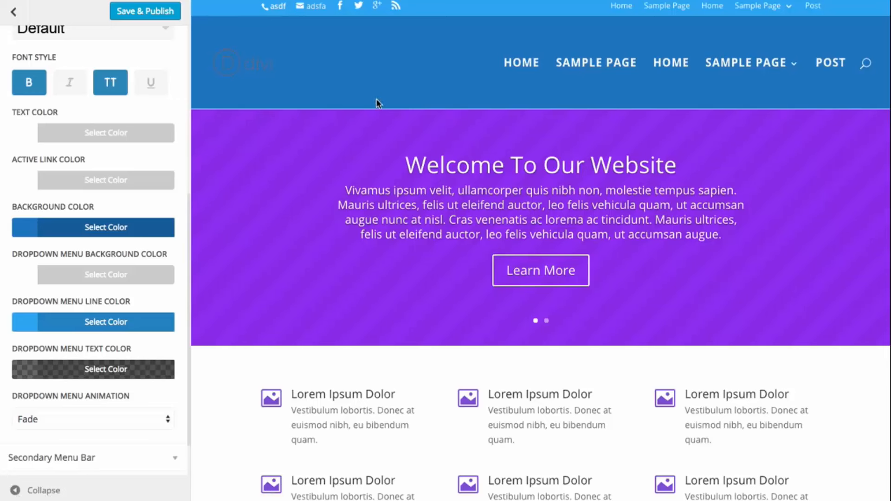
Step: Collapse the Primary Menu Bar settings and examine how the header in the preview changes between the page top and the scrolled page
{"action": "scroll", "coordinate": [79, 121], "scroll_direction": "up", "scroll_amount": 7}
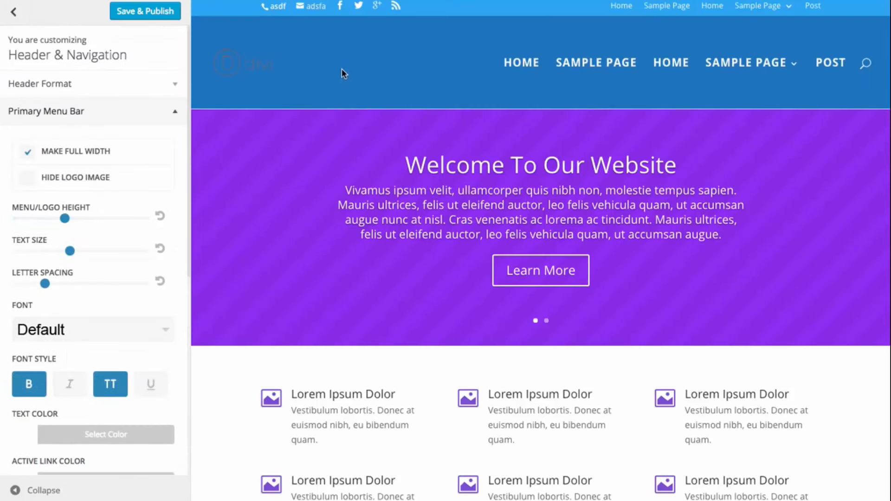
{"action": "left_click", "coordinate": [95, 109]}
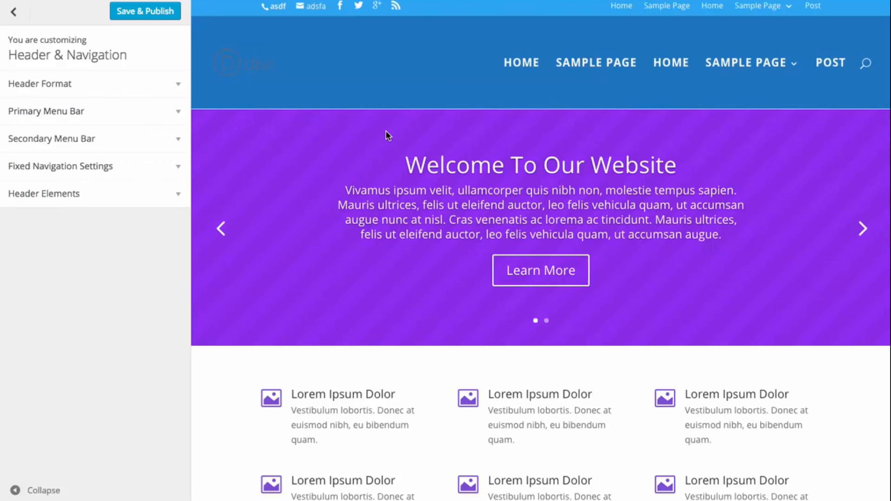
{"action": "scroll", "coordinate": [386, 130], "scroll_direction": "down", "scroll_amount": 3}
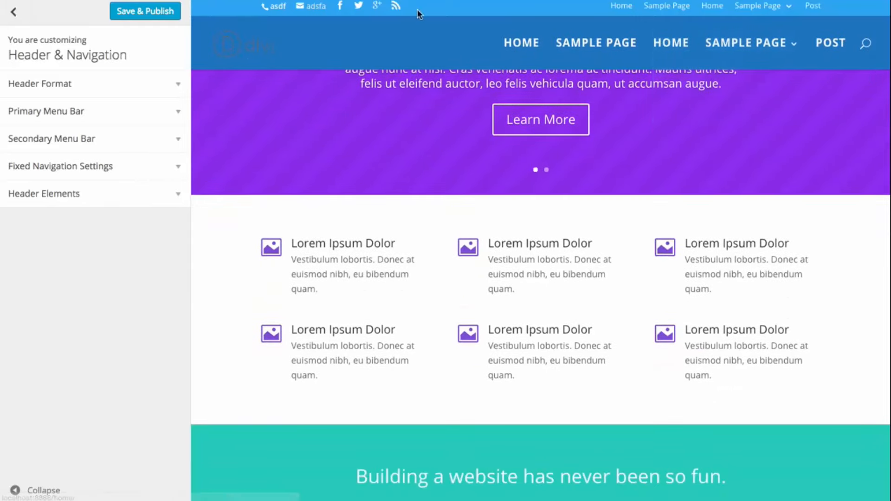
{"action": "scroll", "coordinate": [382, 76], "scroll_direction": "down", "scroll_amount": 12}
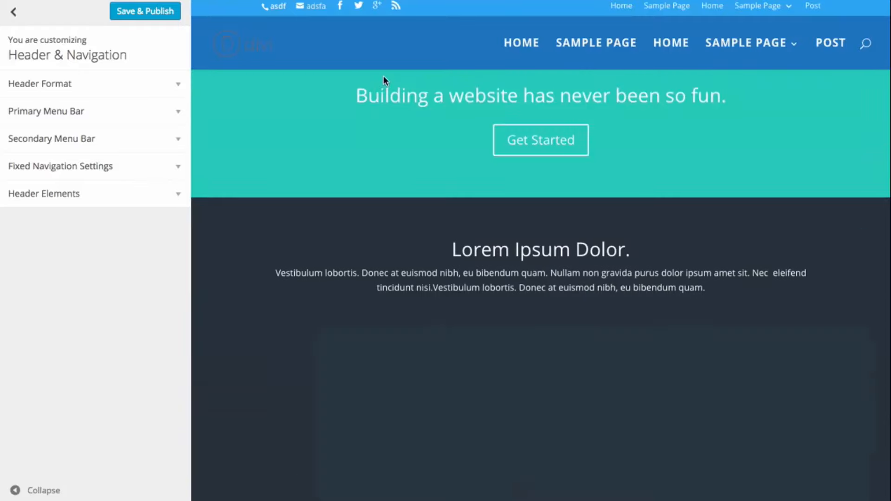
{"action": "scroll", "coordinate": [383, 79], "scroll_direction": "up", "scroll_amount": 6}
{"action": "scroll", "coordinate": [383, 83], "scroll_direction": "up", "scroll_amount": 8}
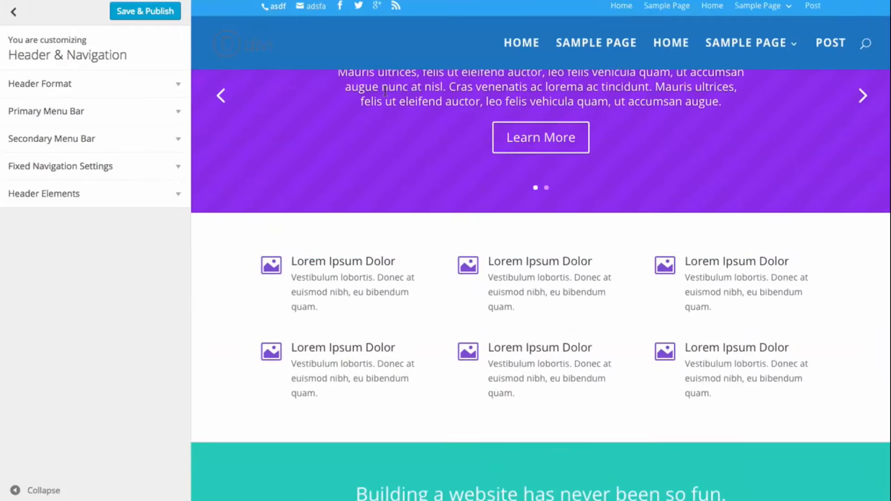
{"action": "scroll", "coordinate": [384, 99], "scroll_direction": "down", "scroll_amount": 5}
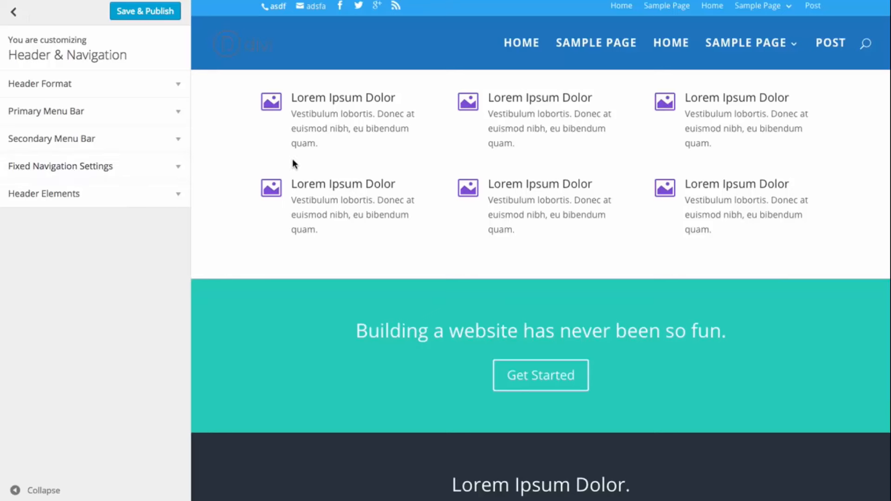
{"action": "scroll", "coordinate": [333, 198], "scroll_direction": "up", "scroll_amount": 6}
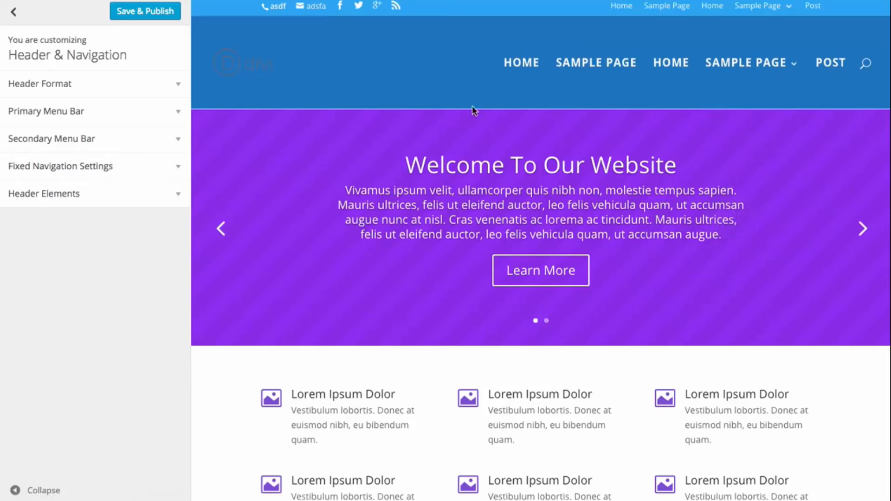
{"action": "scroll", "coordinate": [358, 154], "scroll_direction": "down", "scroll_amount": 1}
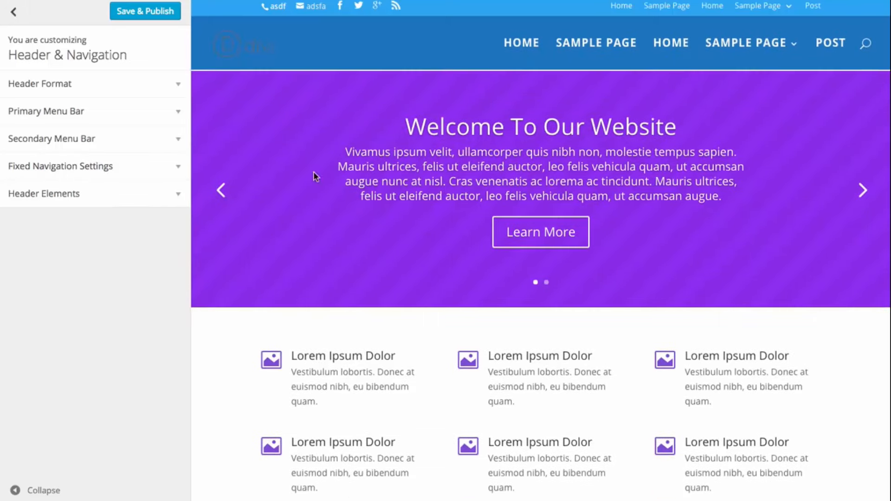
{"action": "scroll", "coordinate": [469, 56], "scroll_direction": "up", "scroll_amount": 1}
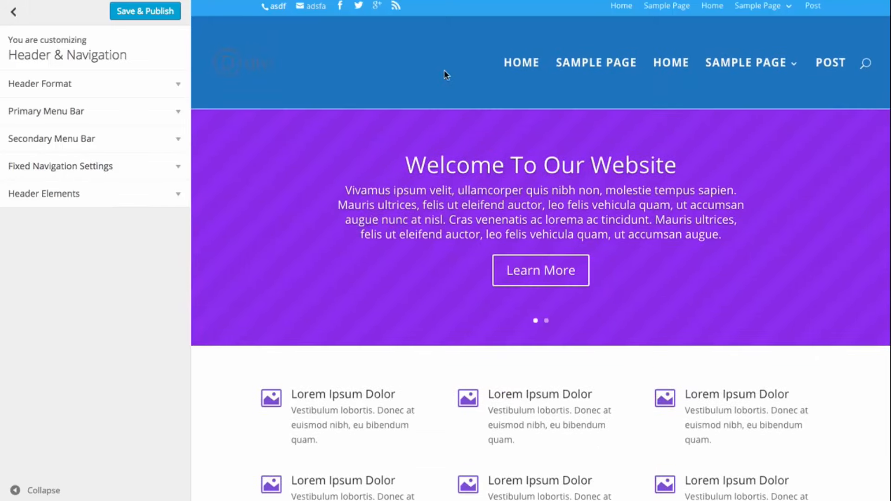
Step: In Fixed Navigation Settings, set the primary menu background color to green #81d742 and compare the fixed header with the one at the page top
{"action": "scroll", "coordinate": [200, 164], "scroll_direction": "down", "scroll_amount": 1}
{"action": "left_click", "coordinate": [94, 168]}
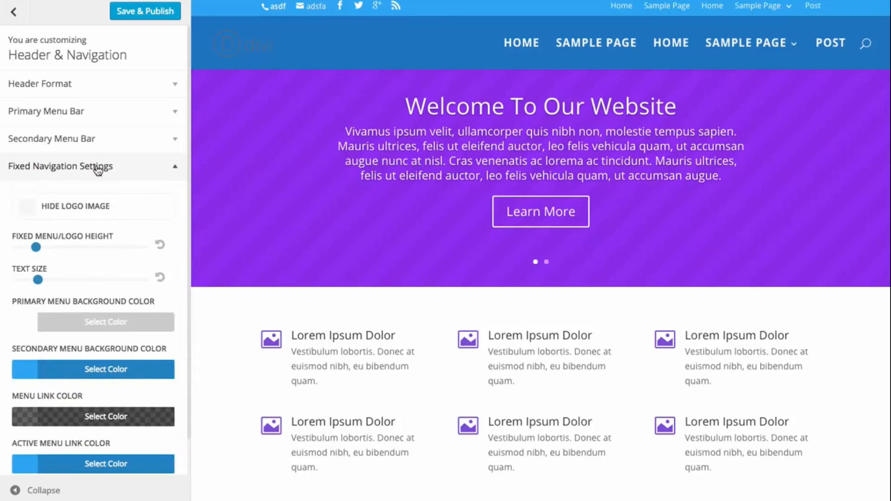
{"action": "scroll", "coordinate": [100, 166], "scroll_direction": "down", "scroll_amount": 1}
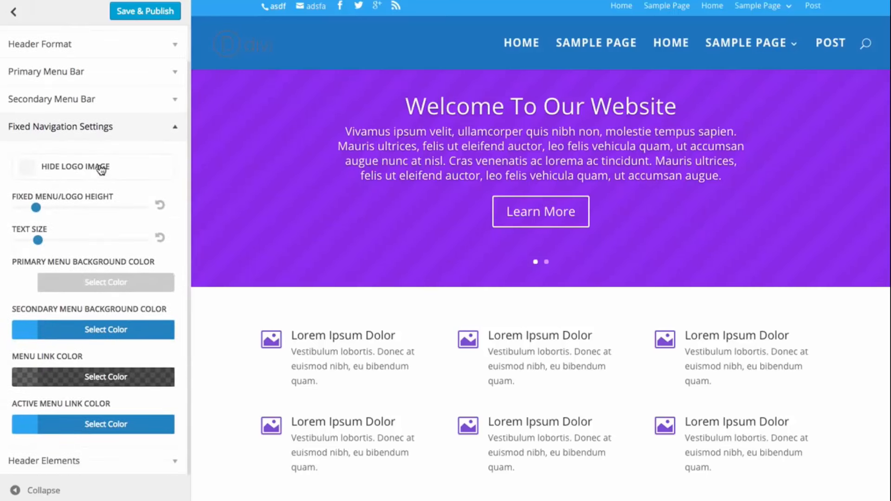
{"action": "left_click", "coordinate": [82, 290]}
{"action": "left_click", "coordinate": [100, 457]}
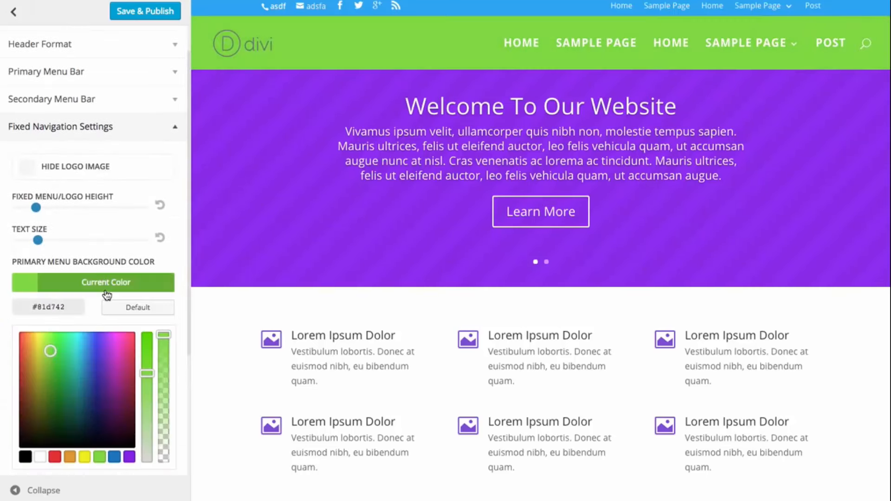
{"action": "left_click", "coordinate": [105, 285]}
{"action": "scroll", "coordinate": [404, 174], "scroll_direction": "up", "scroll_amount": 1}
{"action": "scroll", "coordinate": [405, 180], "scroll_direction": "down", "scroll_amount": 4}
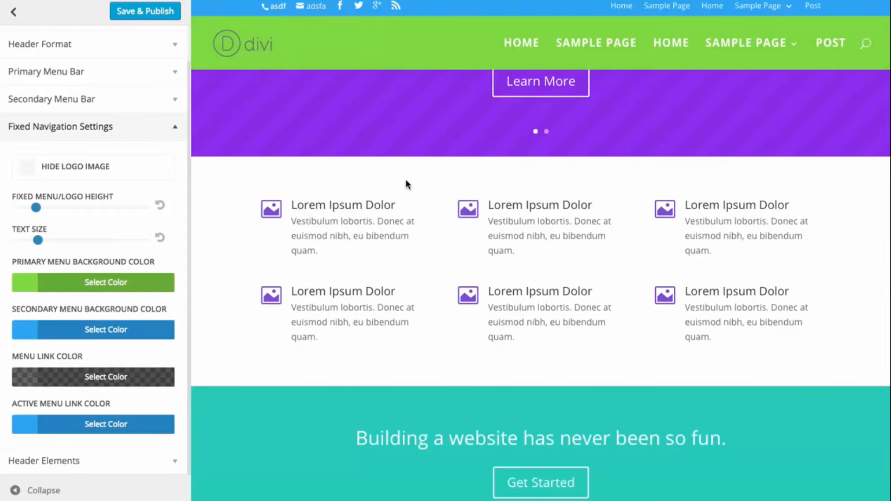
{"action": "scroll", "coordinate": [406, 179], "scroll_direction": "up", "scroll_amount": 4}
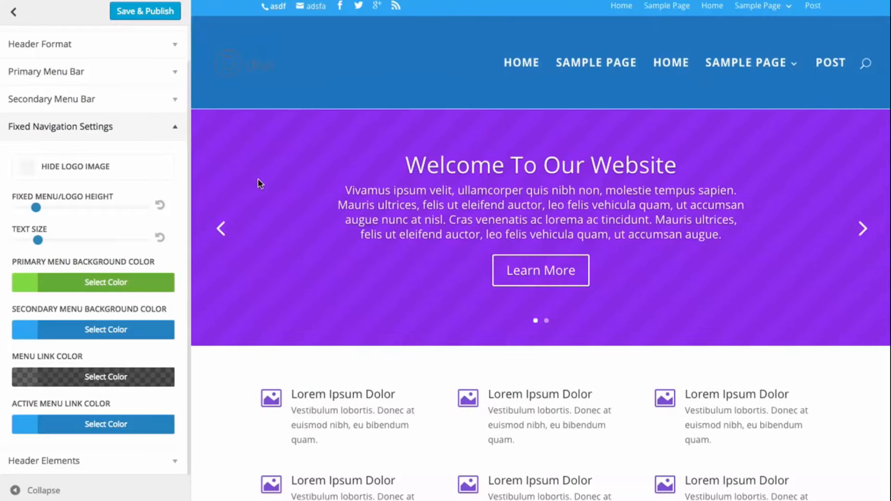
{"action": "scroll", "coordinate": [289, 181], "scroll_direction": "down", "scroll_amount": 2}
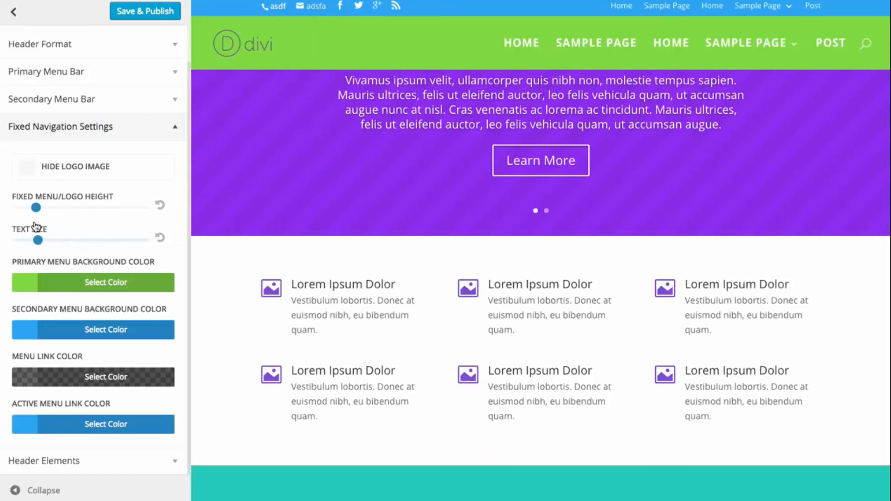
Step: Try a minimal and a much taller fixed menu/logo height, comparing the scrolled header with the one at the page top
{"action": "left_click_drag", "start_coordinate": [38, 207], "coordinate": [19, 209]}
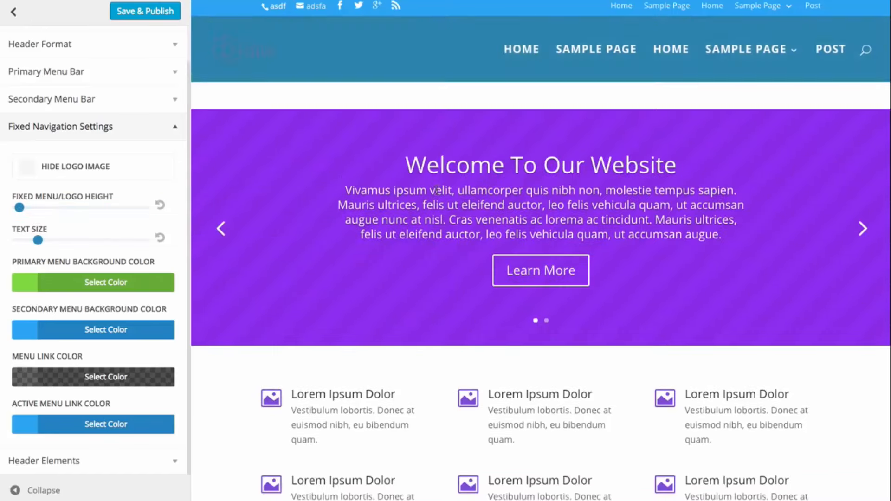
{"action": "scroll", "coordinate": [431, 206], "scroll_direction": "down", "scroll_amount": 7}
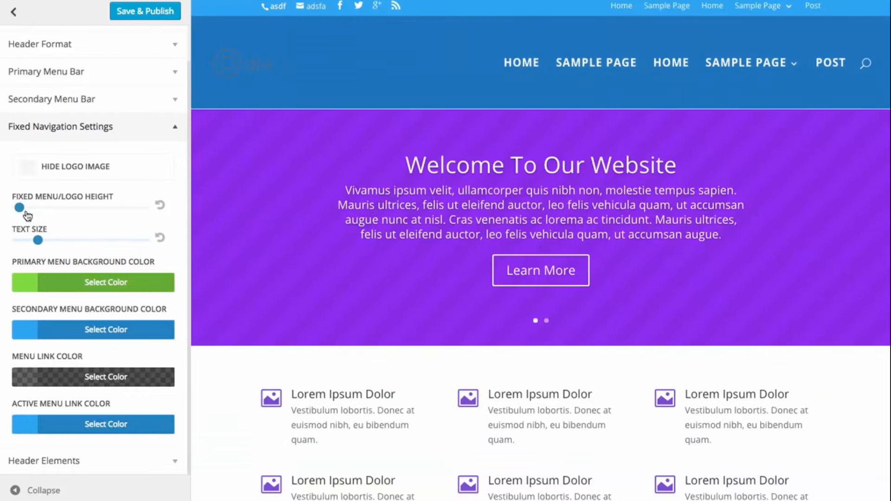
{"action": "left_click_drag", "start_coordinate": [19, 208], "coordinate": [68, 208]}
{"action": "scroll", "coordinate": [466, 195], "scroll_direction": "down", "scroll_amount": 4}
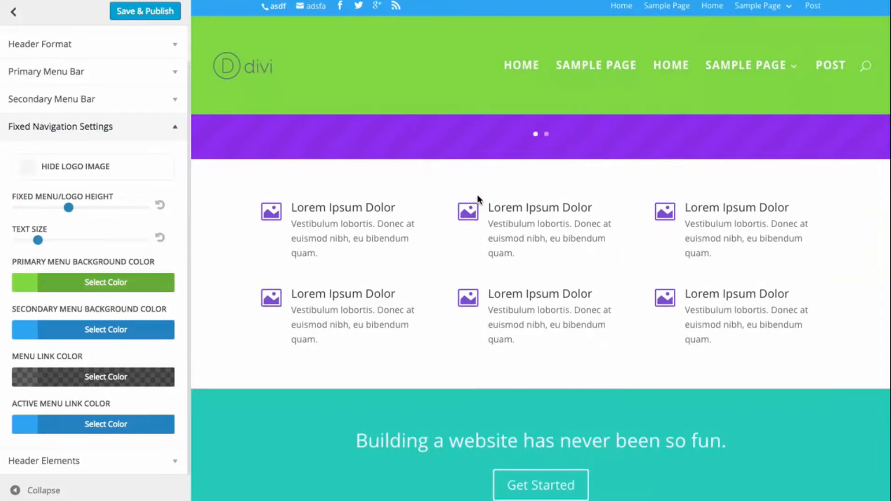
{"action": "scroll", "coordinate": [469, 200], "scroll_direction": "up", "scroll_amount": 4}
{"action": "scroll", "coordinate": [248, 183], "scroll_direction": "down", "scroll_amount": 5}
Step: Fine-tune the fixed menu/logo height until the scrolled header is as tall as the header at the page top
{"action": "left_click_drag", "start_coordinate": [69, 207], "coordinate": [66, 208]}
{"action": "scroll", "coordinate": [438, 191], "scroll_direction": "down", "scroll_amount": 5}
{"action": "scroll", "coordinate": [438, 192], "scroll_direction": "up", "scroll_amount": 9}
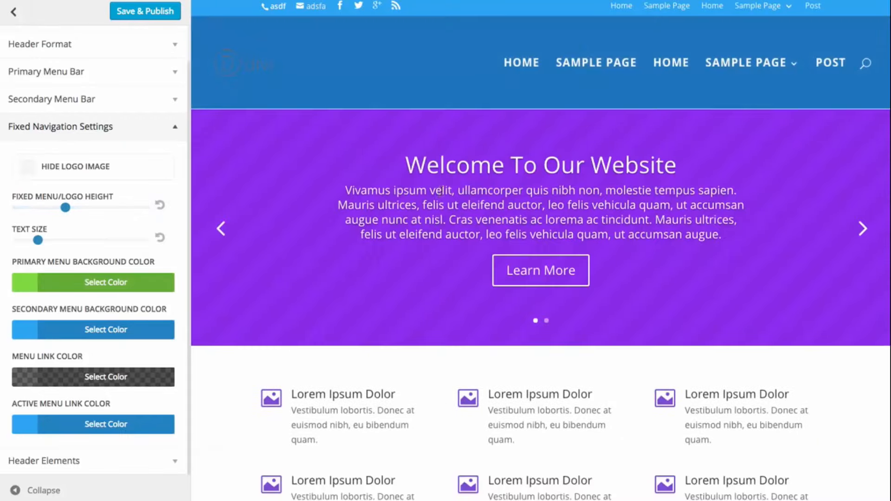
{"action": "scroll", "coordinate": [445, 190], "scroll_direction": "down", "scroll_amount": 10}
{"action": "scroll", "coordinate": [446, 191], "scroll_direction": "up", "scroll_amount": 10}
{"action": "scroll", "coordinate": [449, 196], "scroll_direction": "down", "scroll_amount": 13}
{"action": "scroll", "coordinate": [448, 194], "scroll_direction": "up", "scroll_amount": 13}
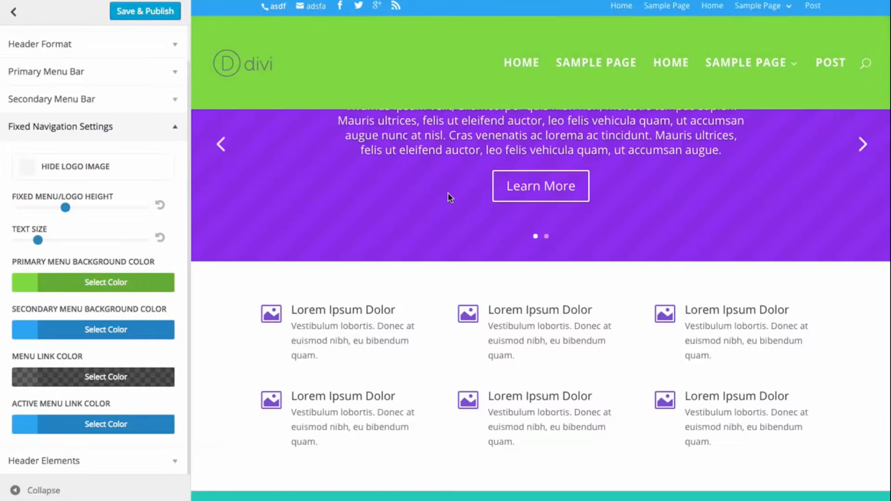
Step: Reduce the fixed menu/logo height so the header shrinks moderately on scroll, and compare it with the header at the page top
{"action": "left_click_drag", "start_coordinate": [65, 207], "coordinate": [52, 209]}
{"action": "scroll", "coordinate": [496, 189], "scroll_direction": "down", "scroll_amount": 5}
{"action": "scroll", "coordinate": [496, 188], "scroll_direction": "up", "scroll_amount": 5}
{"action": "scroll", "coordinate": [422, 171], "scroll_direction": "down", "scroll_amount": 6}
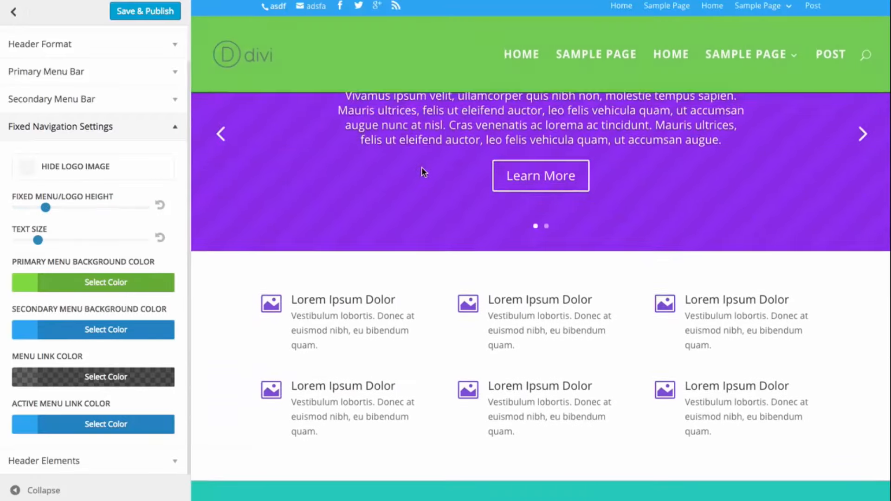
{"action": "scroll", "coordinate": [423, 173], "scroll_direction": "up", "scroll_amount": 4}
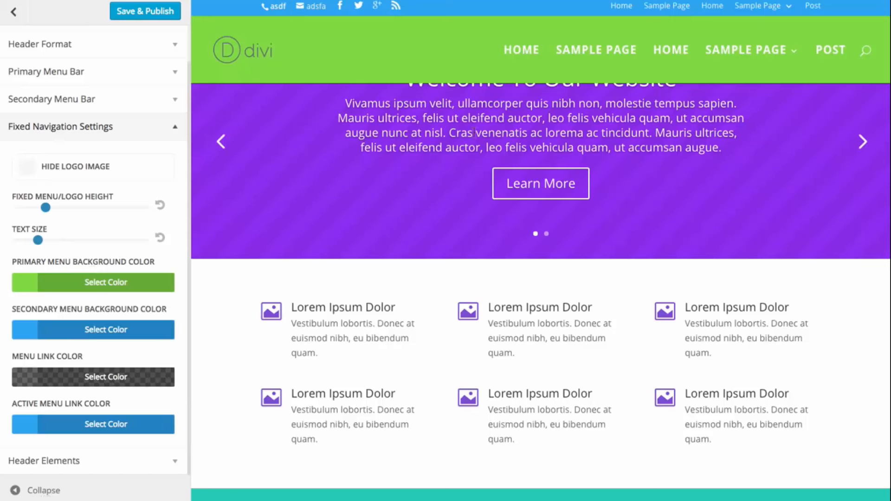
{"action": "scroll", "coordinate": [372, 77], "scroll_direction": "down", "scroll_amount": 8}
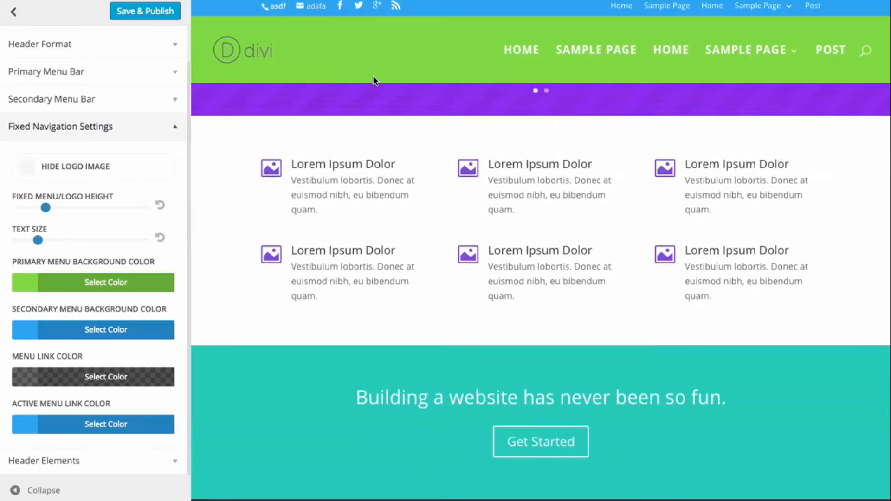
{"action": "scroll", "coordinate": [378, 74], "scroll_direction": "up", "scroll_amount": 10}
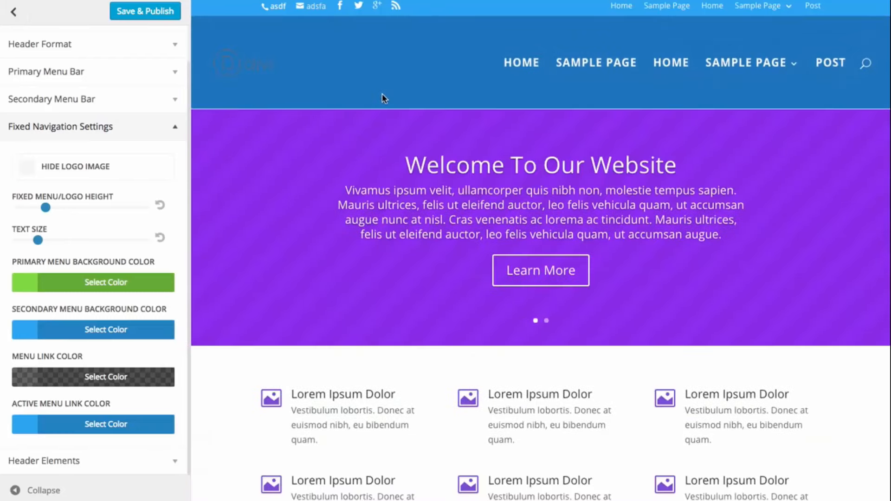
Step: Set the fixed navigation's primary menu background color to black, #000000, and lower its opacity to make it semi-transparent
{"action": "scroll", "coordinate": [383, 93], "scroll_direction": "down", "scroll_amount": 5}
{"action": "left_click", "coordinate": [130, 286]}
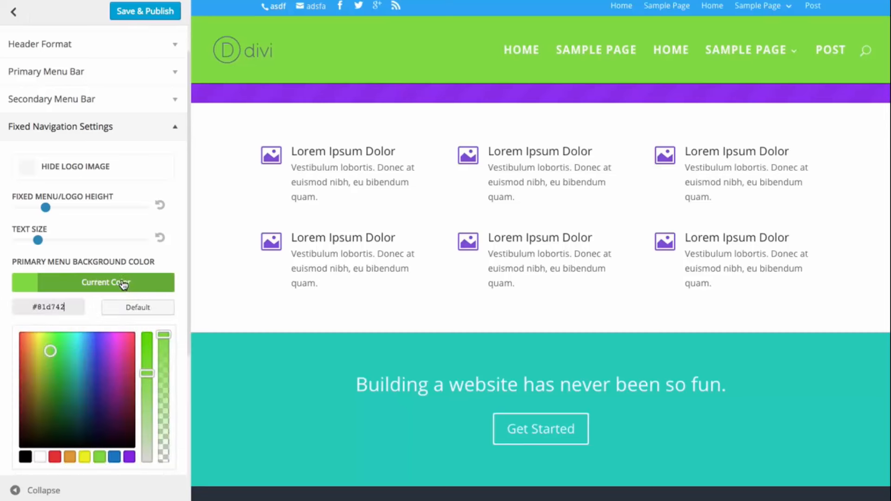
{"action": "left_click", "coordinate": [25, 457]}
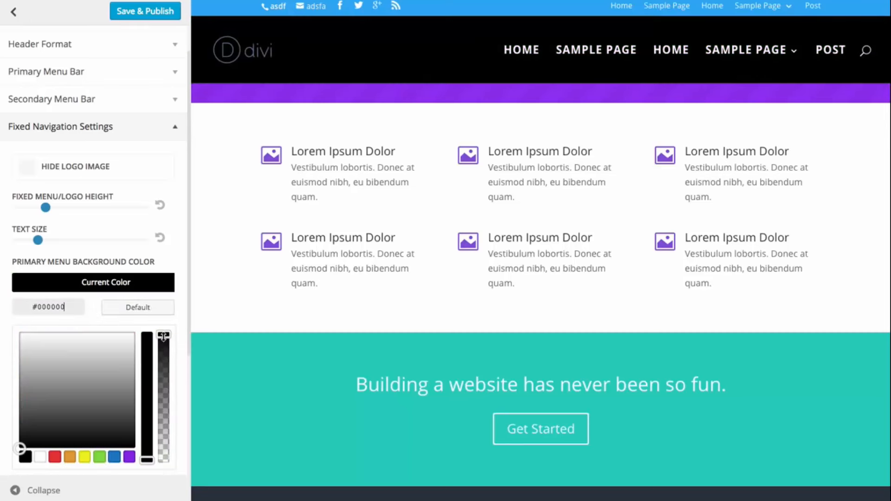
{"action": "left_click_drag", "start_coordinate": [163, 336], "coordinate": [164, 413]}
Step: Examine how the semi-transparent fixed header looks over the different page sections, and close its background color picker
{"action": "scroll", "coordinate": [376, 277], "scroll_direction": "down", "scroll_amount": 7}
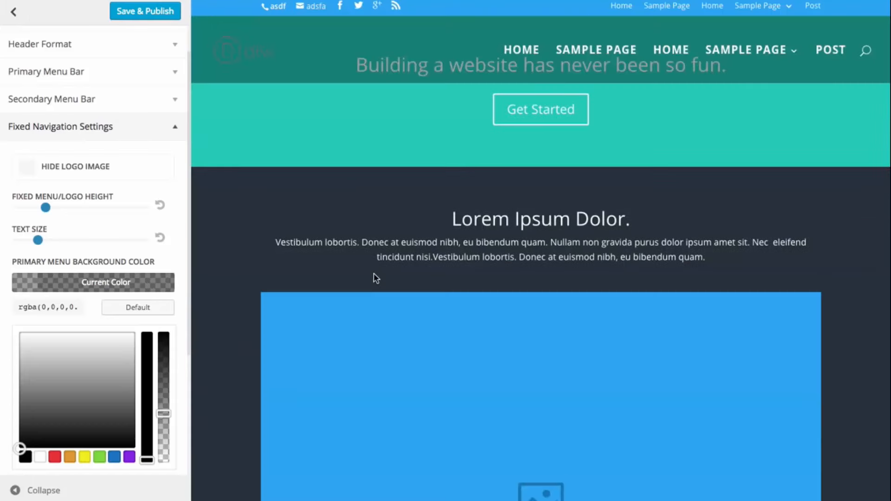
{"action": "scroll", "coordinate": [376, 278], "scroll_direction": "down", "scroll_amount": 10}
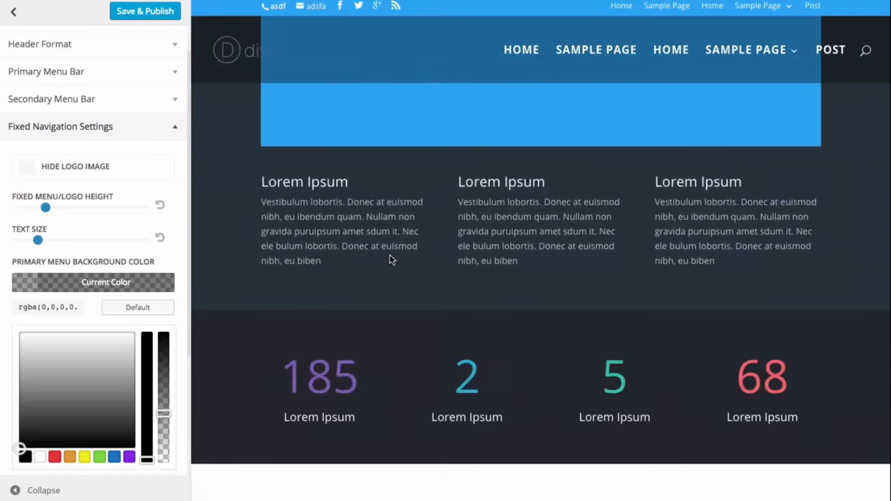
{"action": "scroll", "coordinate": [394, 251], "scroll_direction": "up", "scroll_amount": 20}
{"action": "scroll", "coordinate": [413, 246], "scroll_direction": "down", "scroll_amount": 14}
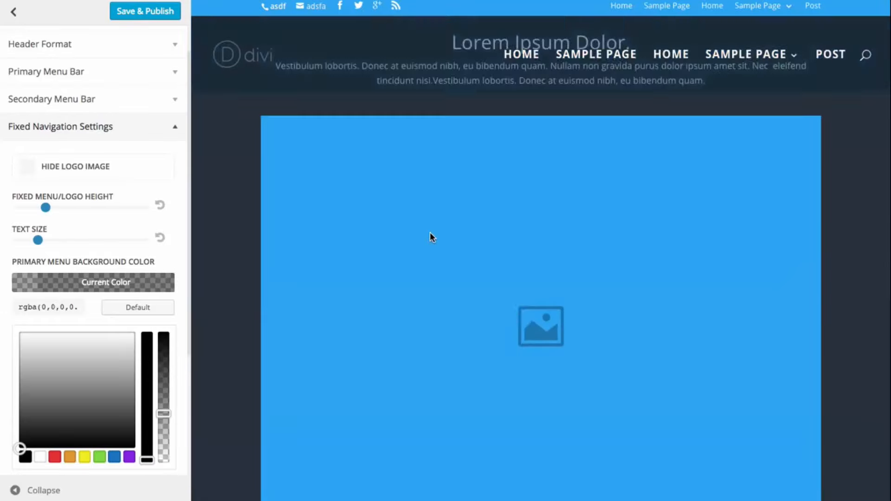
{"action": "scroll", "coordinate": [430, 237], "scroll_direction": "up", "scroll_amount": 12}
{"action": "scroll", "coordinate": [465, 214], "scroll_direction": "down", "scroll_amount": 6}
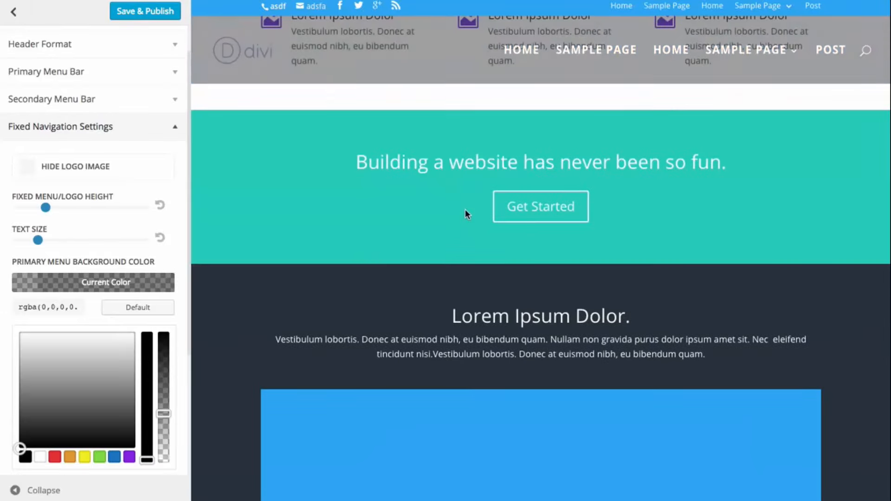
{"action": "scroll", "coordinate": [465, 210], "scroll_direction": "down", "scroll_amount": 8}
{"action": "scroll", "coordinate": [469, 213], "scroll_direction": "up", "scroll_amount": 8}
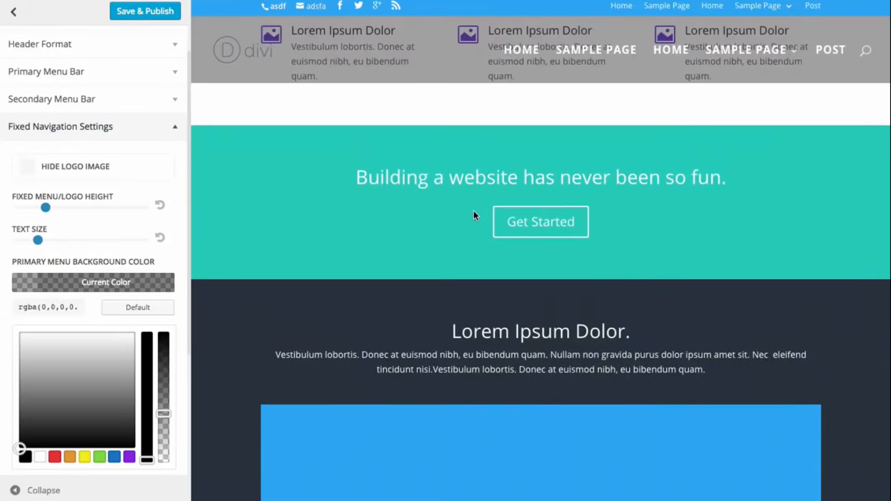
{"action": "left_click", "coordinate": [142, 280]}
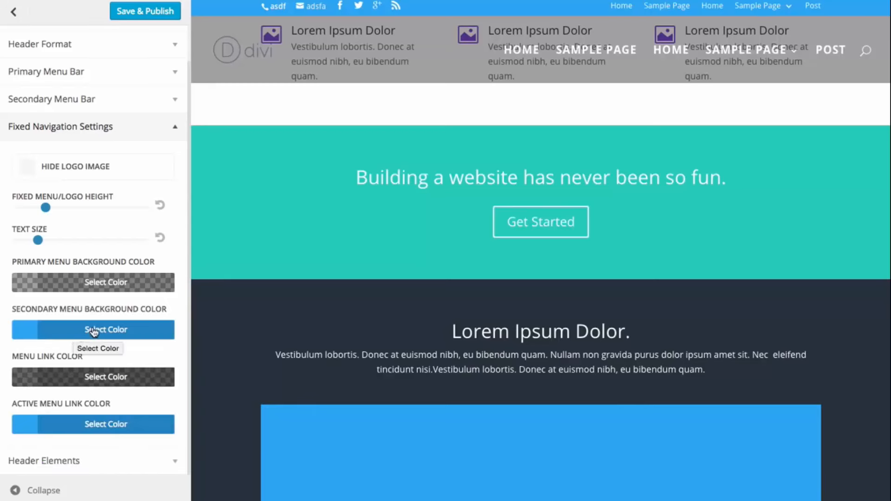
Step: In the Primary Menu Bar settings, set the dropdown menu background color to purple, #8224e3
{"action": "left_click", "coordinate": [76, 125]}
{"action": "left_click", "coordinate": [71, 111]}
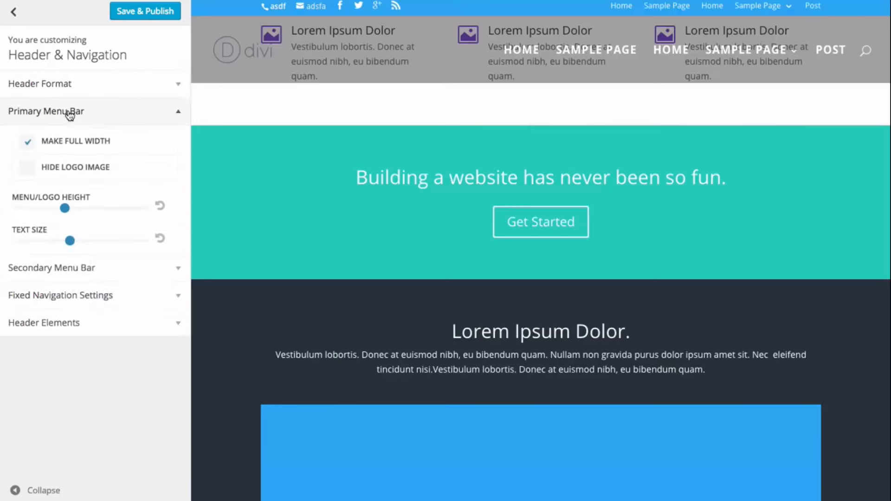
{"action": "scroll", "coordinate": [89, 223], "scroll_direction": "down", "scroll_amount": 6}
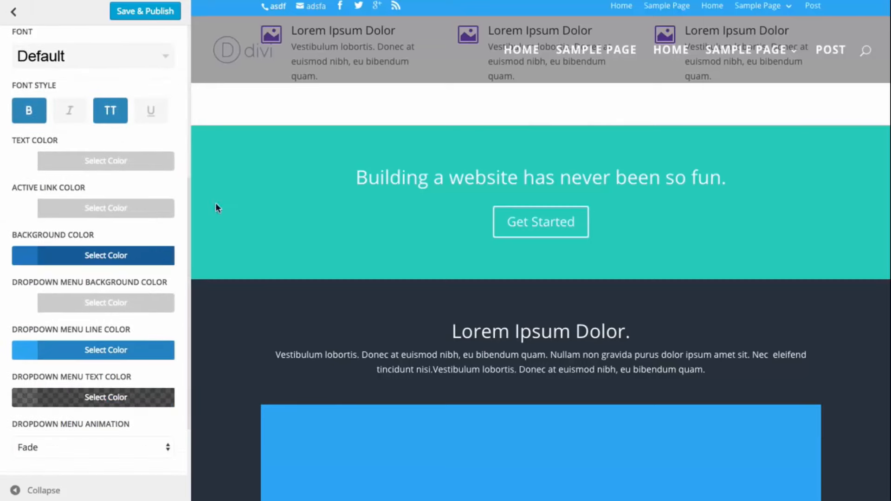
{"action": "scroll", "coordinate": [491, 106], "scroll_direction": "up", "scroll_amount": 8}
{"action": "mouse_move", "coordinate": [761, 65]}
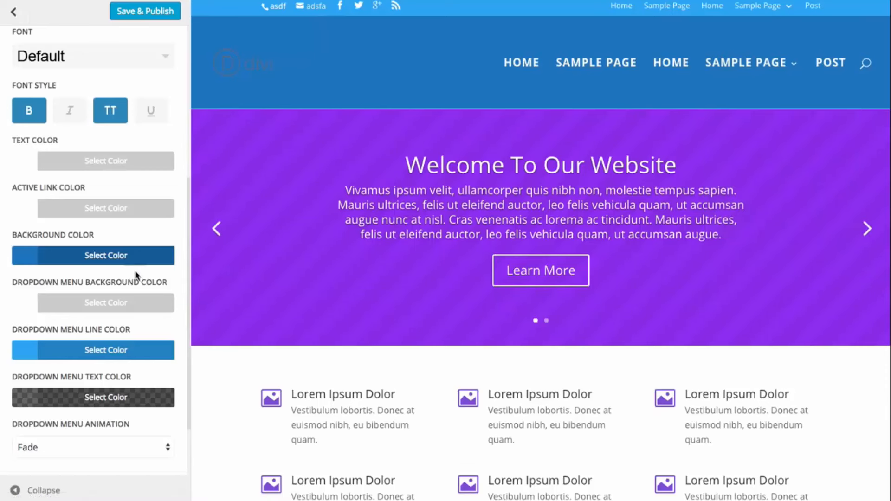
{"action": "left_click", "coordinate": [88, 305]}
{"action": "scroll", "coordinate": [96, 334], "scroll_direction": "down", "scroll_amount": 2}
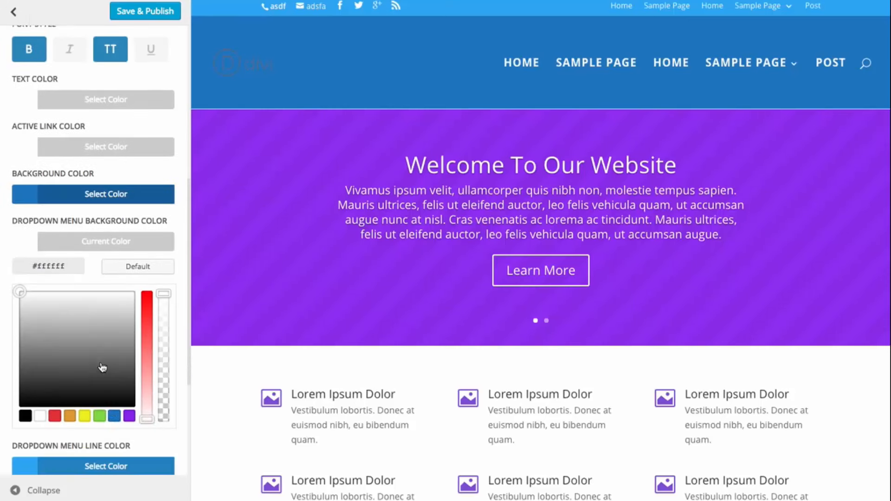
{"action": "left_click", "coordinate": [128, 417]}
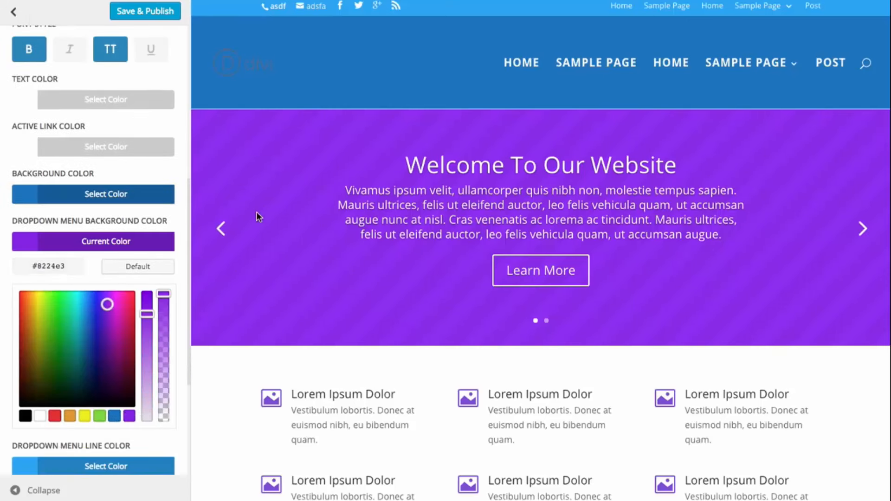
Step: Examine the Sample Page dropdown in the preview's primary menu, and collapse the Primary Menu Bar settings
{"action": "mouse_move", "coordinate": [747, 63]}
{"action": "mouse_move", "coordinate": [755, 219]}
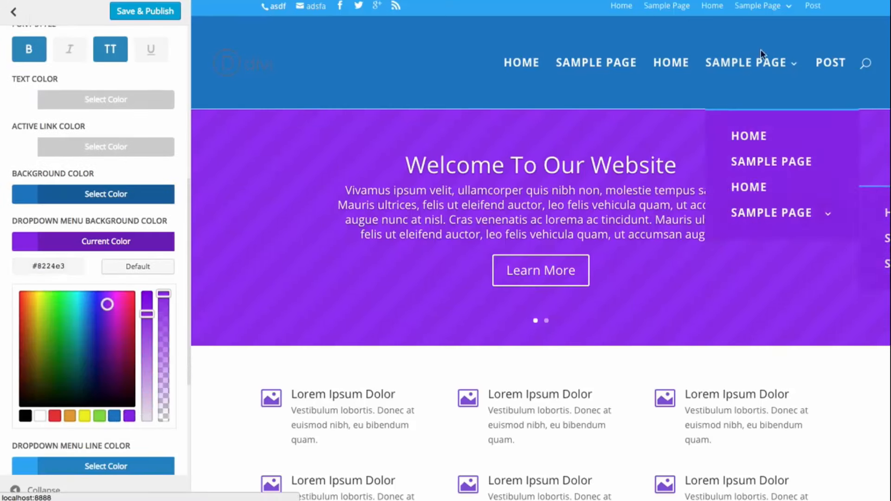
{"action": "scroll", "coordinate": [757, 158], "scroll_direction": "down", "scroll_amount": 5}
{"action": "scroll", "coordinate": [758, 168], "scroll_direction": "up", "scroll_amount": 5}
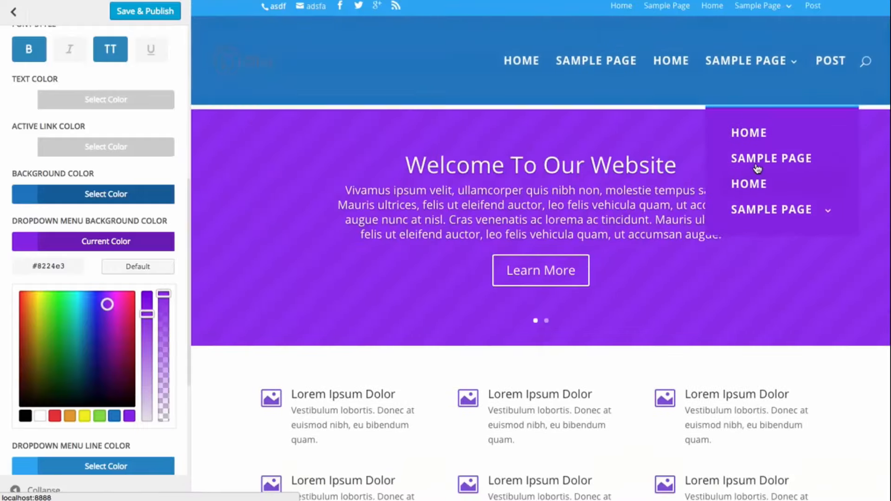
{"action": "scroll", "coordinate": [50, 138], "scroll_direction": "up", "scroll_amount": 7}
{"action": "left_click", "coordinate": [69, 114]}
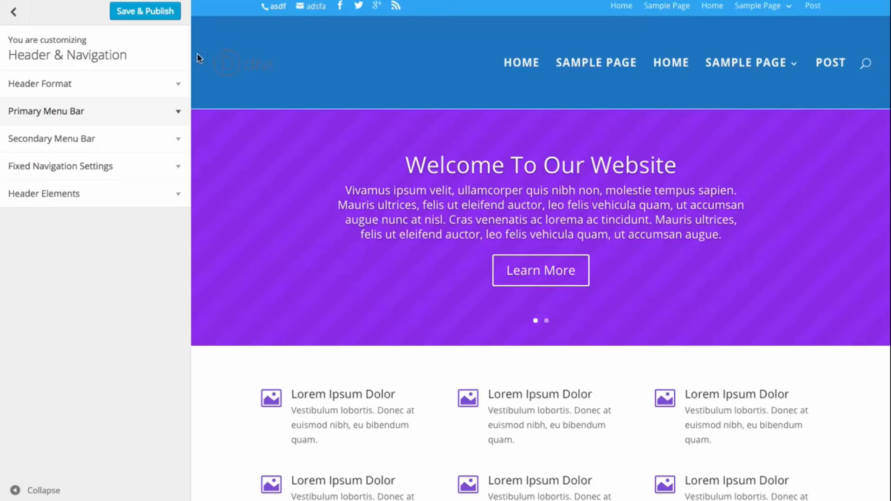
{"action": "mouse_move", "coordinate": [770, 72]}
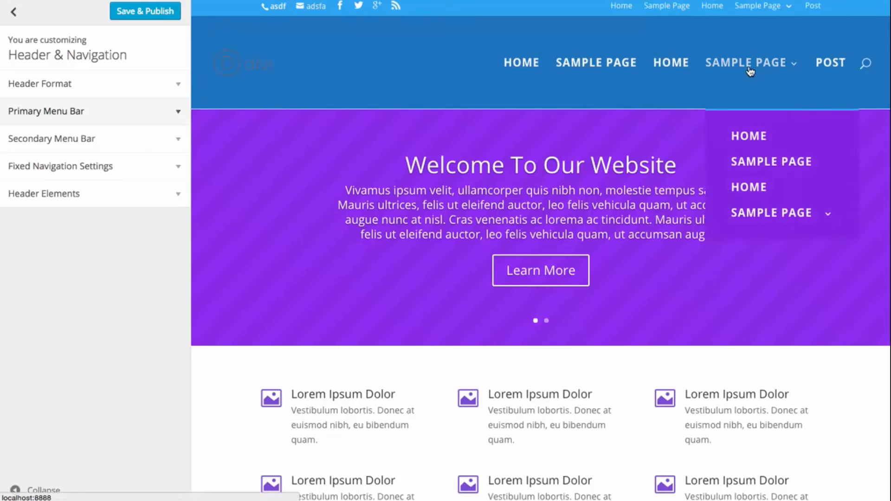
Step: In the Secondary Menu Bar settings, make the bar full width and increase its text size
{"action": "left_click", "coordinate": [104, 138]}
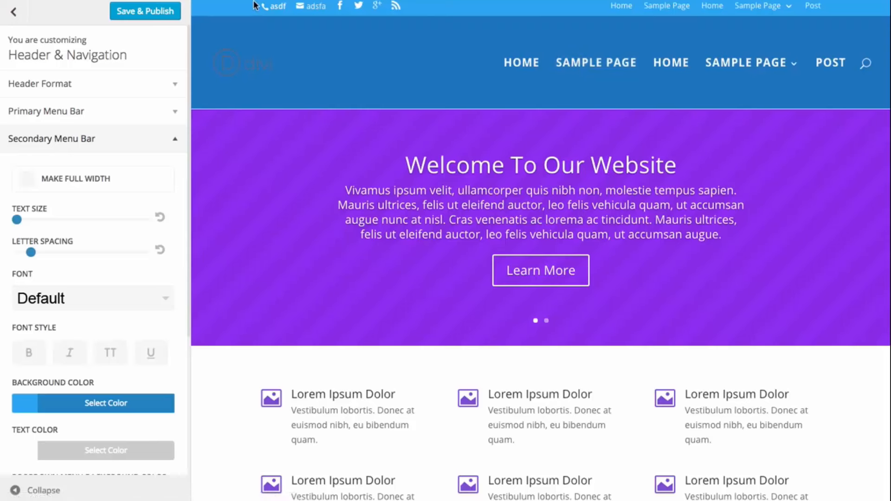
{"action": "left_click", "coordinate": [27, 179]}
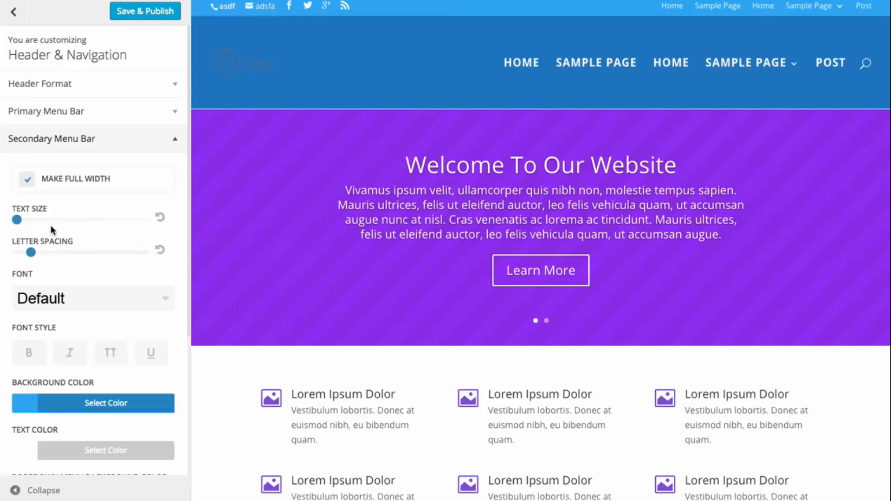
{"action": "left_click_drag", "start_coordinate": [21, 223], "coordinate": [59, 227]}
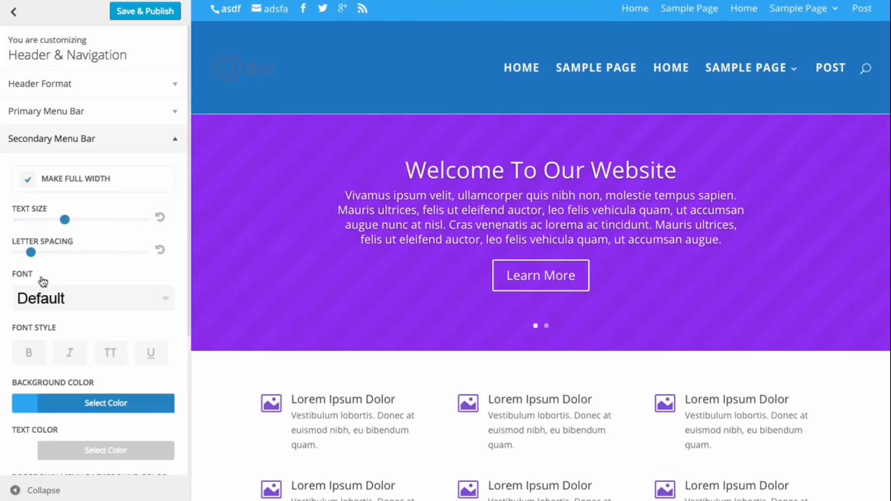
Step: Set the secondary menu's font style to bold and uppercase
{"action": "mouse_move", "coordinate": [33, 255]}
{"action": "left_mouse_down"}
{"action": "mouse_move", "coordinate": [47, 255]}
{"action": "mouse_move", "coordinate": [33, 256]}
{"action": "left_mouse_up"}
{"action": "scroll", "coordinate": [95, 308], "scroll_direction": "down", "scroll_amount": 1}
{"action": "left_click", "coordinate": [29, 332]}
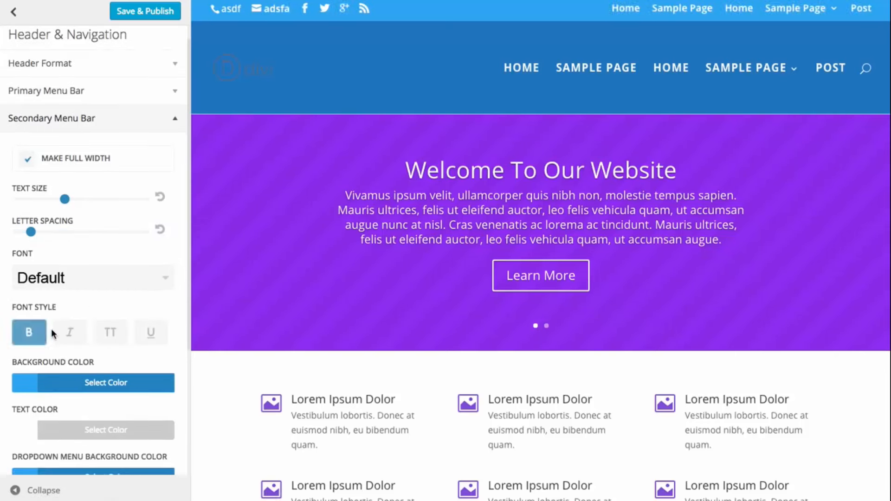
{"action": "left_click", "coordinate": [111, 339]}
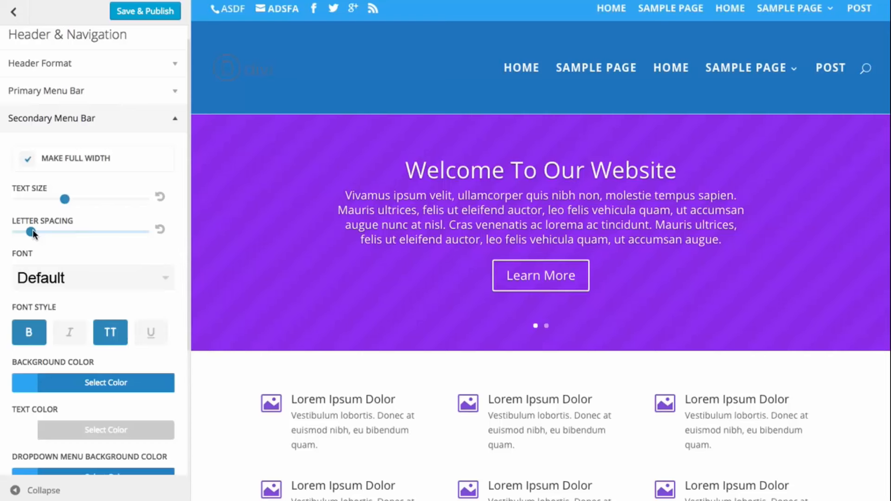
Step: Reduce the secondary menu's text size slightly and widen its letter spacing
{"action": "left_click_drag", "start_coordinate": [62, 200], "coordinate": [51, 230]}
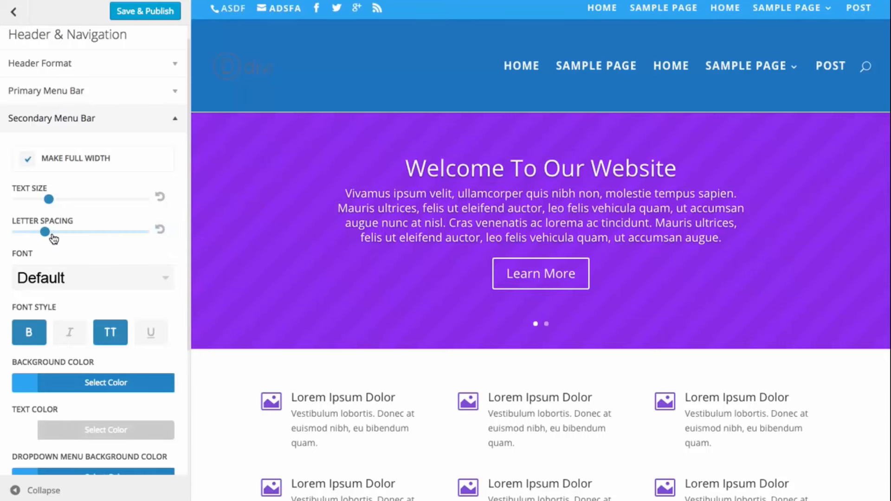
{"action": "scroll", "coordinate": [465, 194], "scroll_direction": "down", "scroll_amount": 4}
{"action": "scroll", "coordinate": [468, 197], "scroll_direction": "up", "scroll_amount": 5}
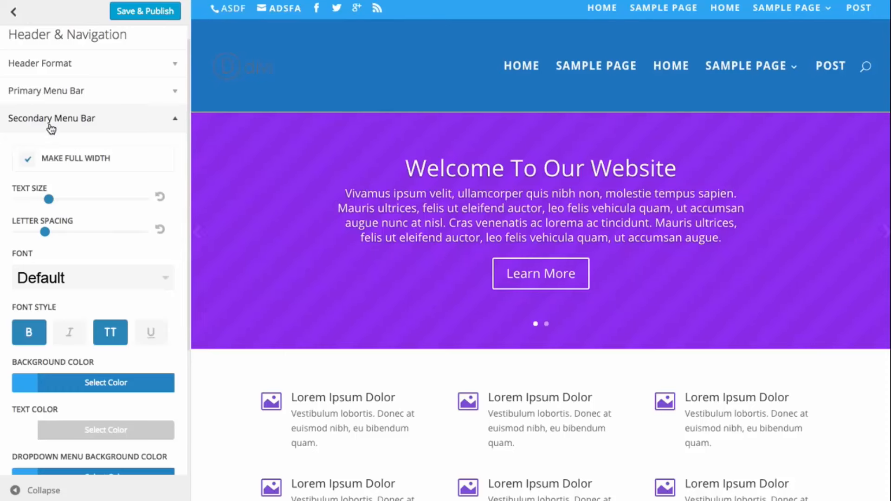
Step: Set the secondary menu bar's background color to the purple #8224e3
{"action": "scroll", "coordinate": [116, 178], "scroll_direction": "down", "scroll_amount": 4}
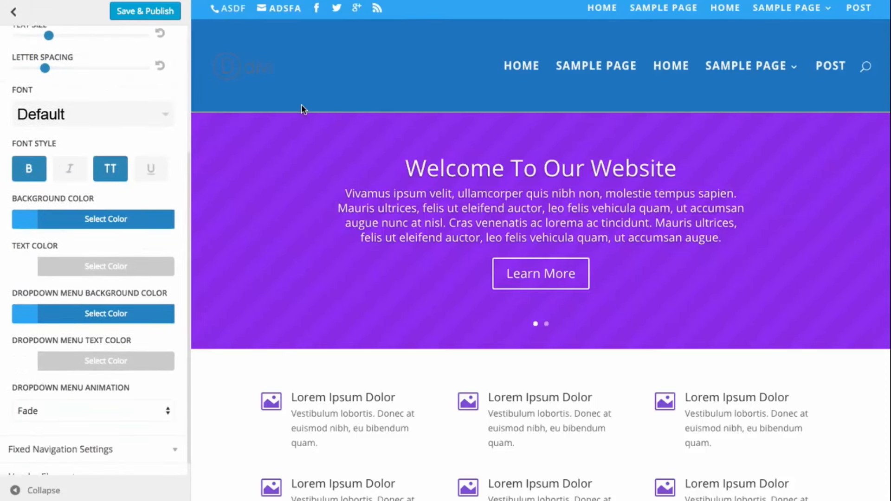
{"action": "left_click", "coordinate": [86, 224]}
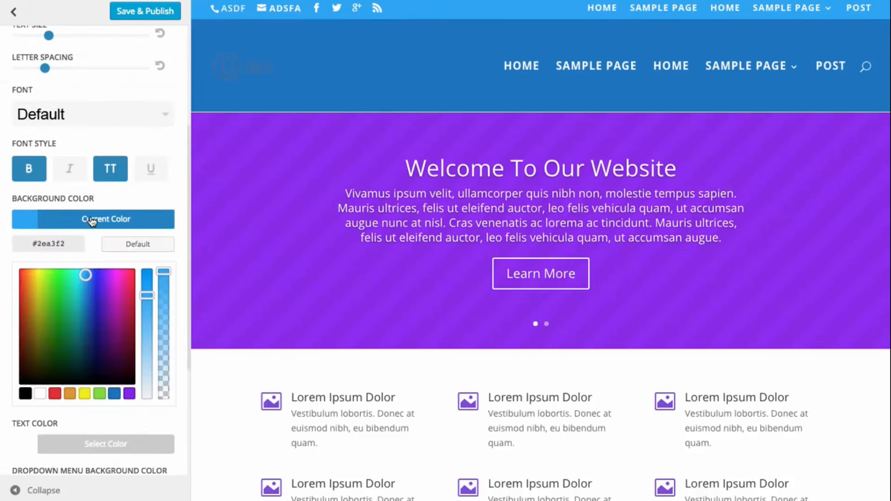
{"action": "left_click", "coordinate": [129, 393]}
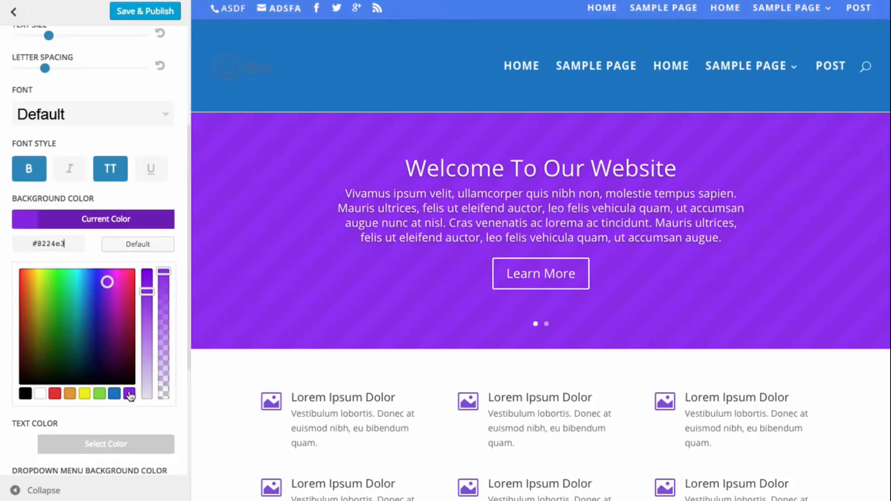
{"action": "left_click", "coordinate": [105, 219]}
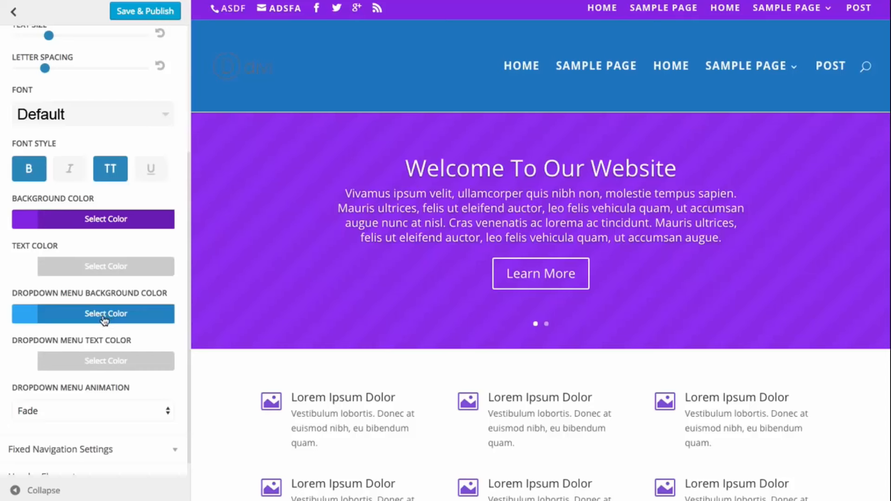
Step: Set the secondary menu's dropdown background color to green, and check the dropdowns in the preview
{"action": "left_click", "coordinate": [97, 321]}
{"action": "scroll", "coordinate": [104, 392], "scroll_direction": "down", "scroll_amount": 2}
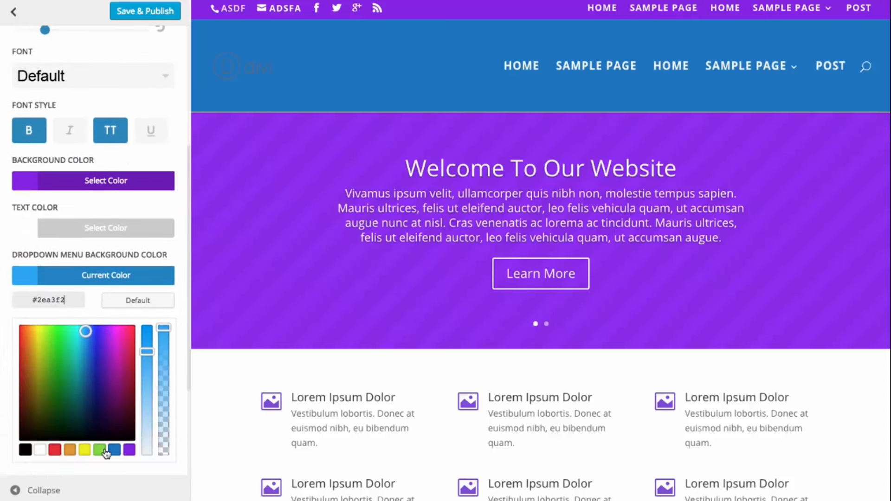
{"action": "left_click", "coordinate": [99, 450]}
{"action": "left_click", "coordinate": [147, 276]}
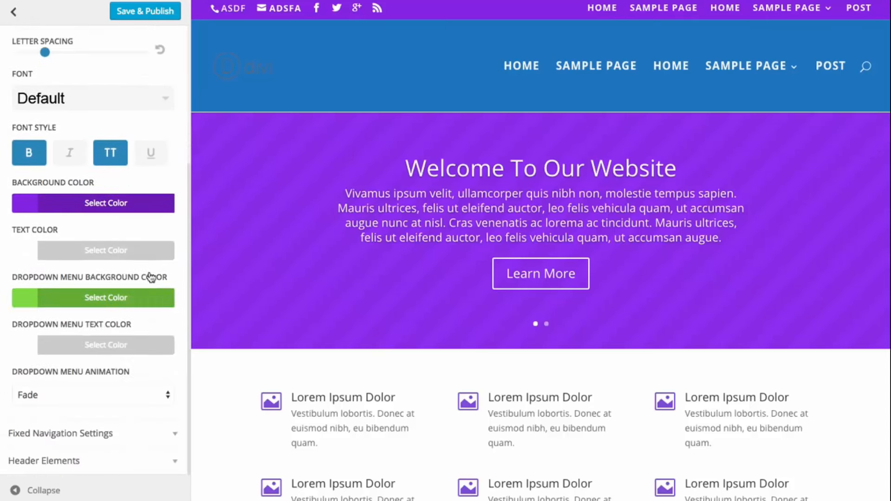
{"action": "mouse_move", "coordinate": [789, 10]}
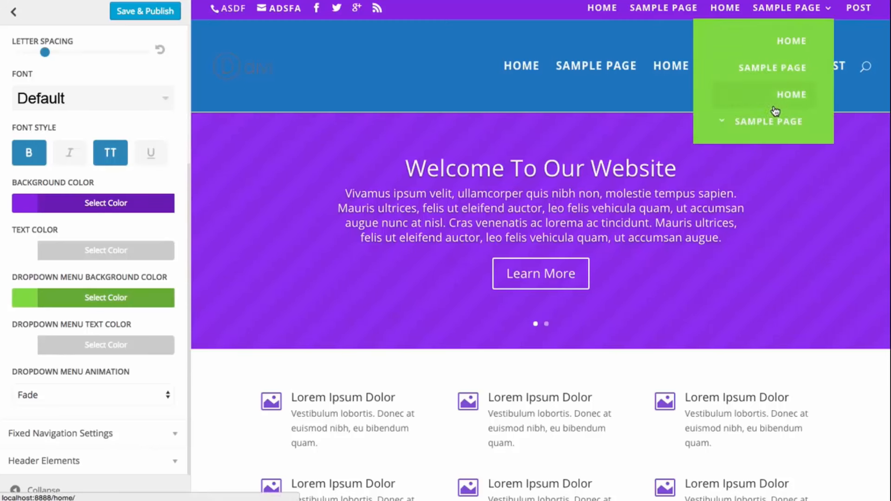
{"action": "mouse_move", "coordinate": [746, 67]}
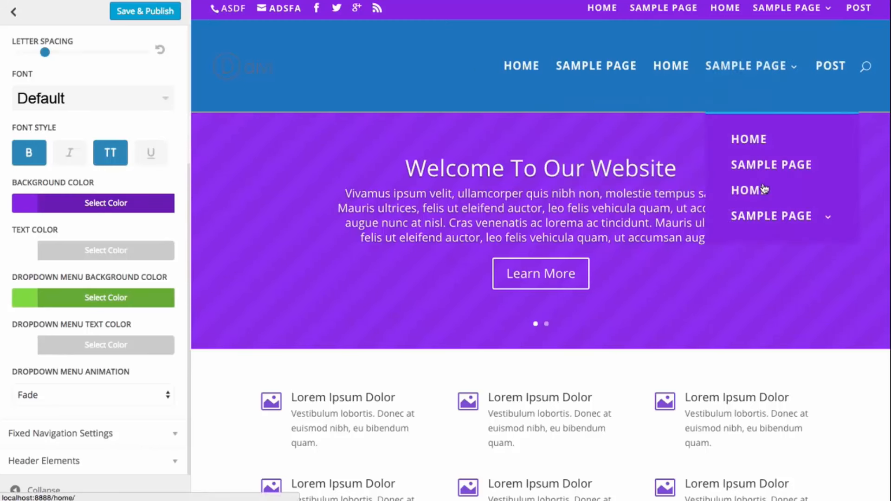
{"action": "mouse_move", "coordinate": [744, 131]}
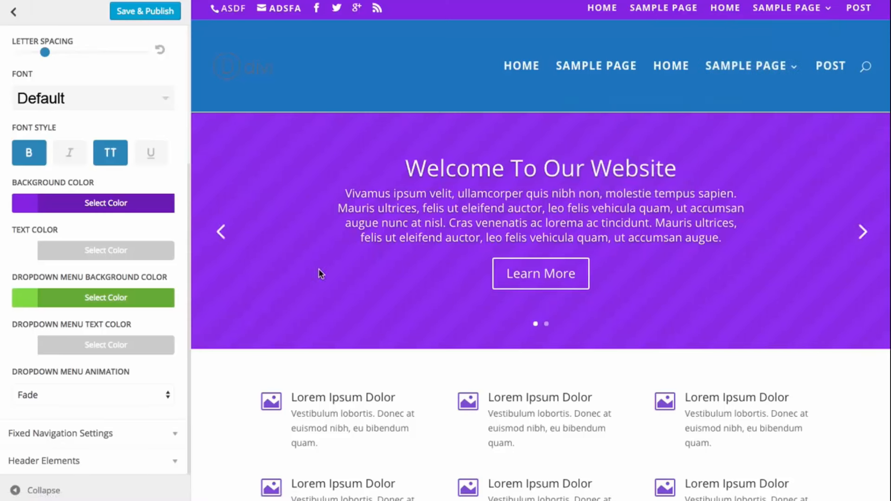
Step: Set the secondary menu's dropdown animation to Slide, and collapse the Secondary Menu Bar settings
{"action": "left_click", "coordinate": [97, 394]}
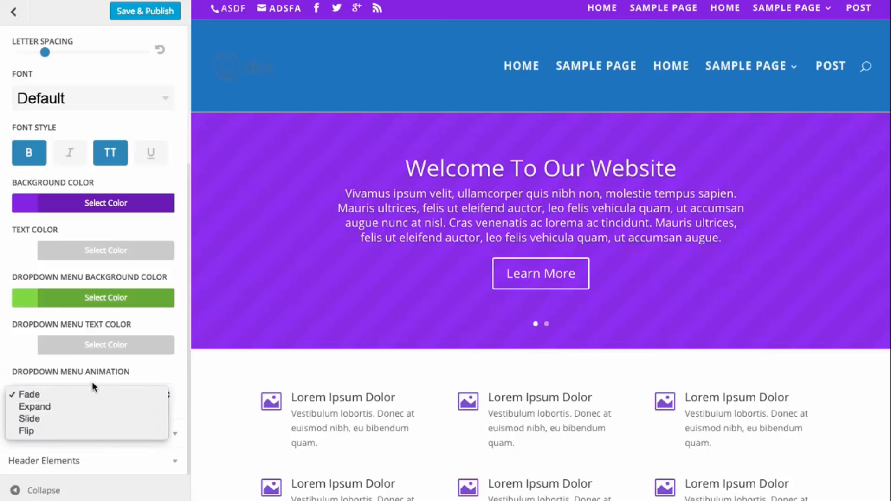
{"action": "left_click", "coordinate": [59, 419]}
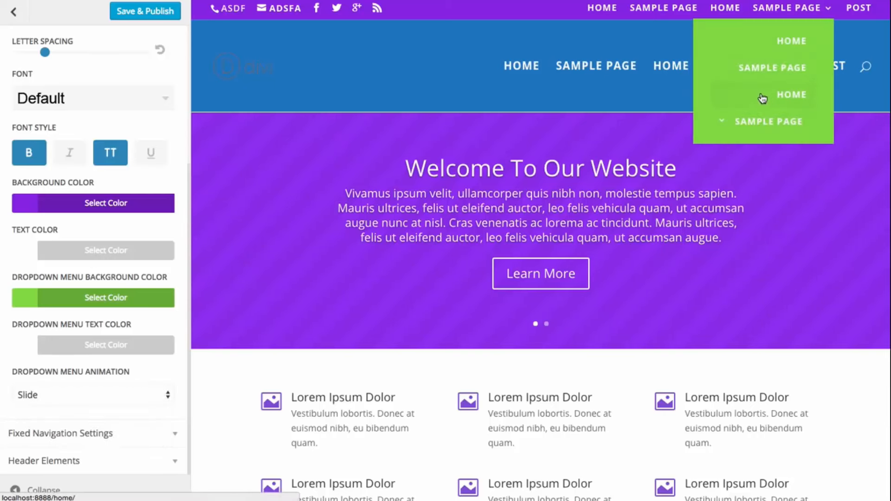
{"action": "scroll", "coordinate": [96, 130], "scroll_direction": "up", "scroll_amount": 5}
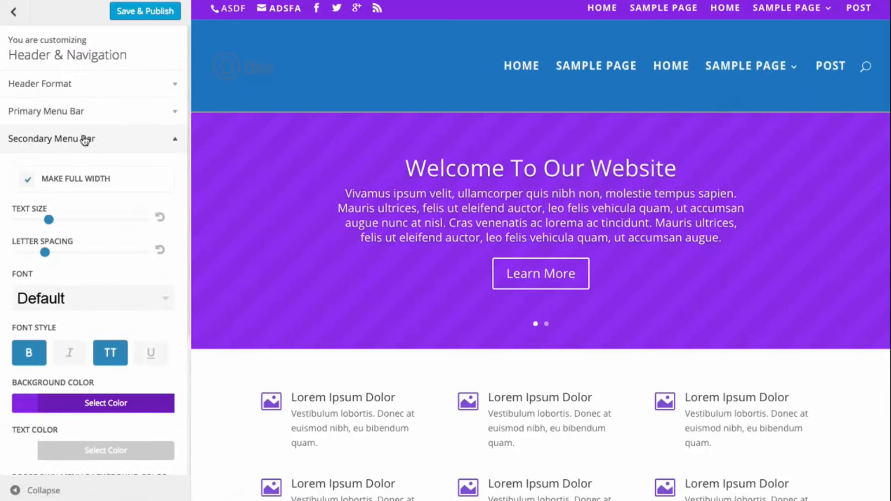
{"action": "left_click", "coordinate": [78, 136]}
Step: Set the primary menu's dropdown animation to Slide, and collapse the Primary Menu Bar settings
{"action": "left_click", "coordinate": [78, 112]}
{"action": "scroll", "coordinate": [111, 329], "scroll_direction": "down", "scroll_amount": 5}
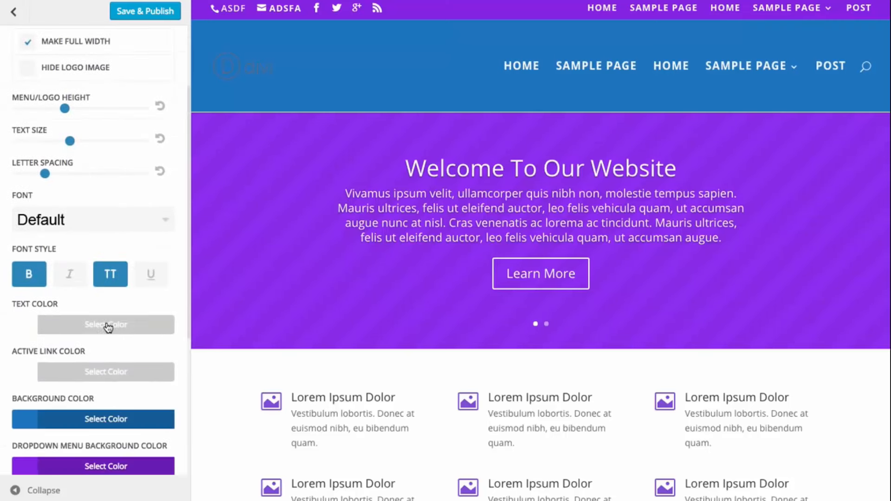
{"action": "scroll", "coordinate": [100, 338], "scroll_direction": "down", "scroll_amount": 3}
{"action": "left_click", "coordinate": [60, 365]}
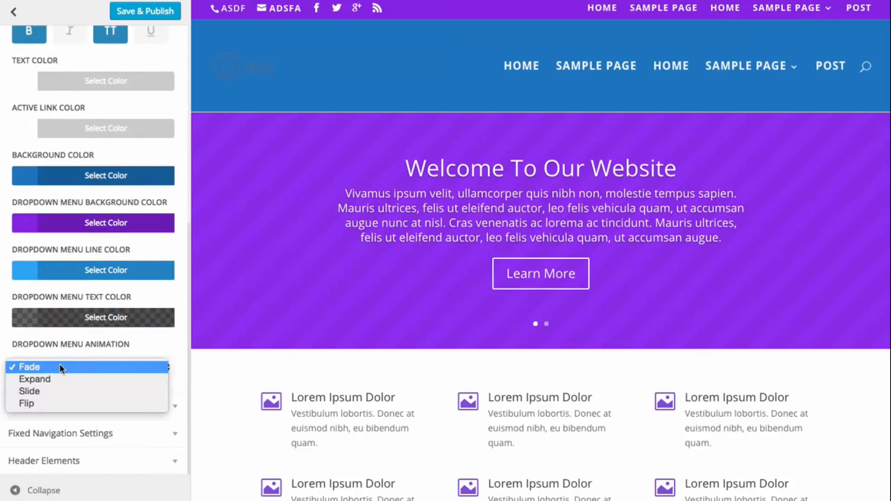
{"action": "left_click", "coordinate": [57, 391]}
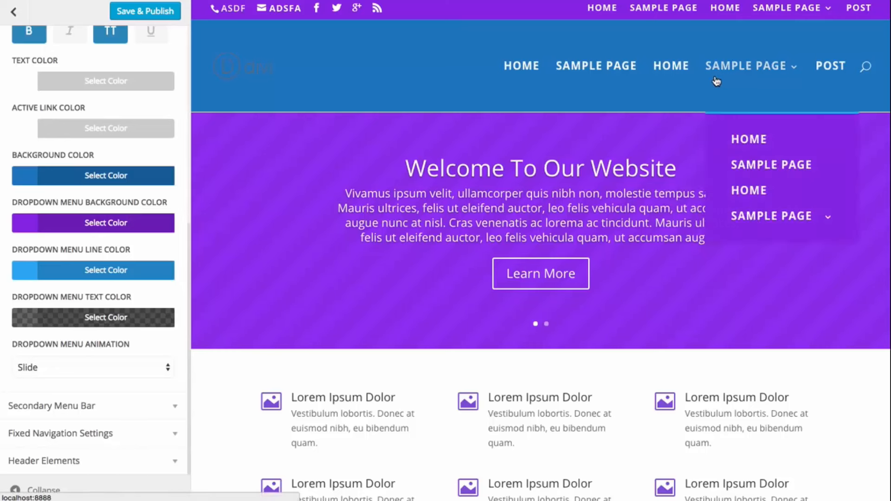
{"action": "scroll", "coordinate": [53, 154], "scroll_direction": "up", "scroll_amount": 8}
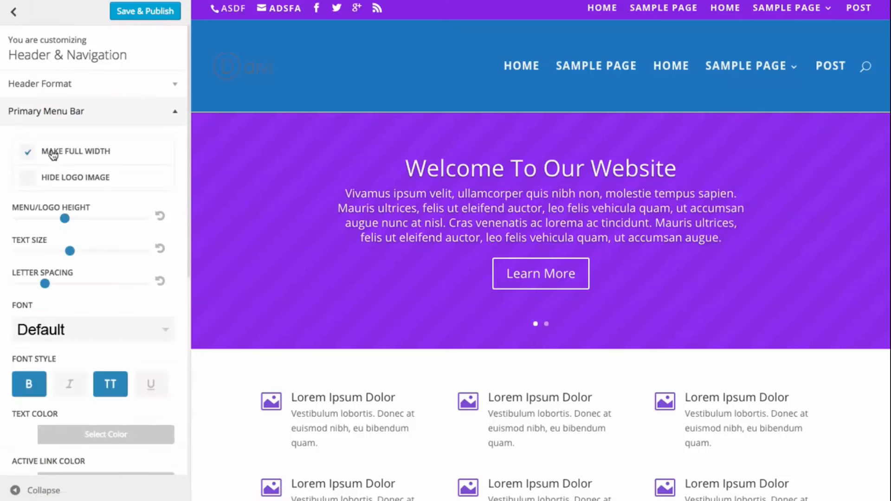
{"action": "left_click", "coordinate": [56, 122]}
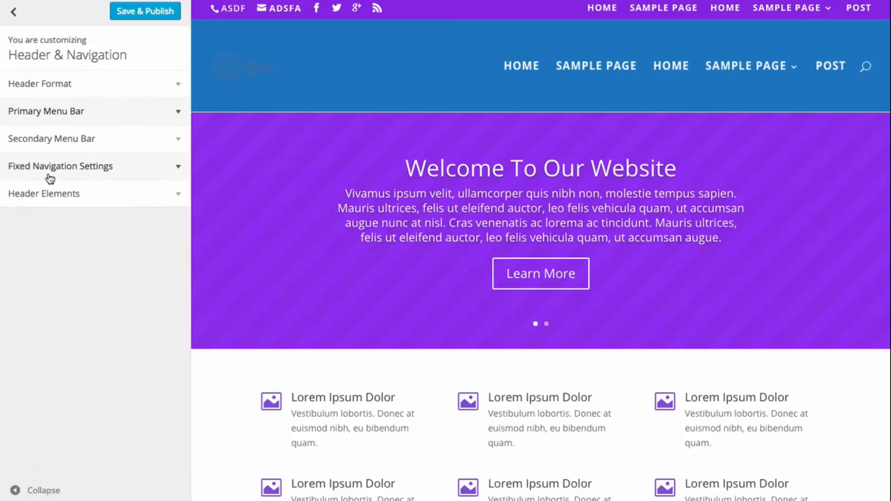
Step: Open the Header Elements settings, and turn the social icons off and on again
{"action": "left_click", "coordinate": [65, 194]}
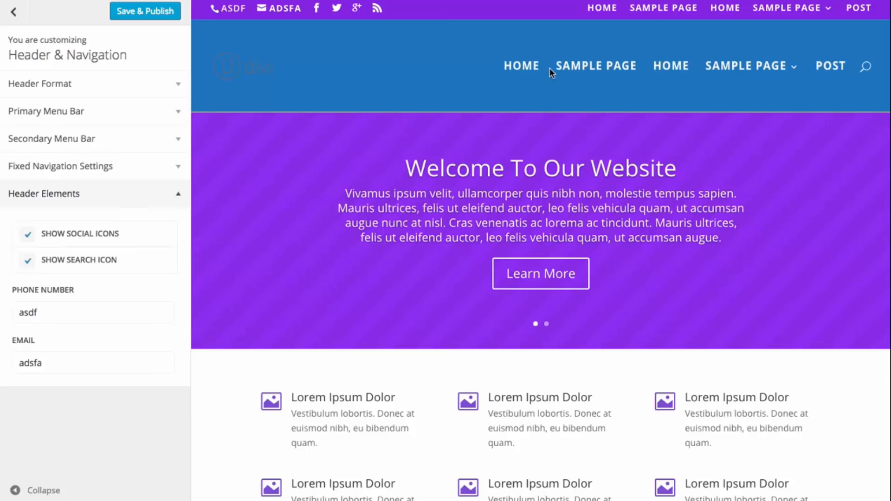
{"action": "left_click", "coordinate": [27, 236]}
{"action": "left_click", "coordinate": [28, 237]}
Step: Clear the header's phone number and email, and collapse the Header Elements settings
{"action": "double_click", "coordinate": [54, 309]}
{"action": "key", "text": "BackSpace"}
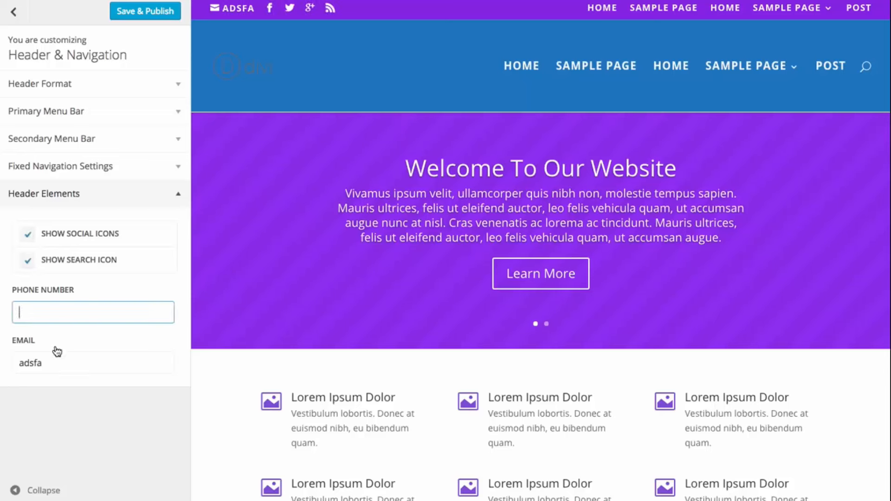
{"action": "double_click", "coordinate": [51, 358]}
{"action": "key", "text": "BackSpace"}
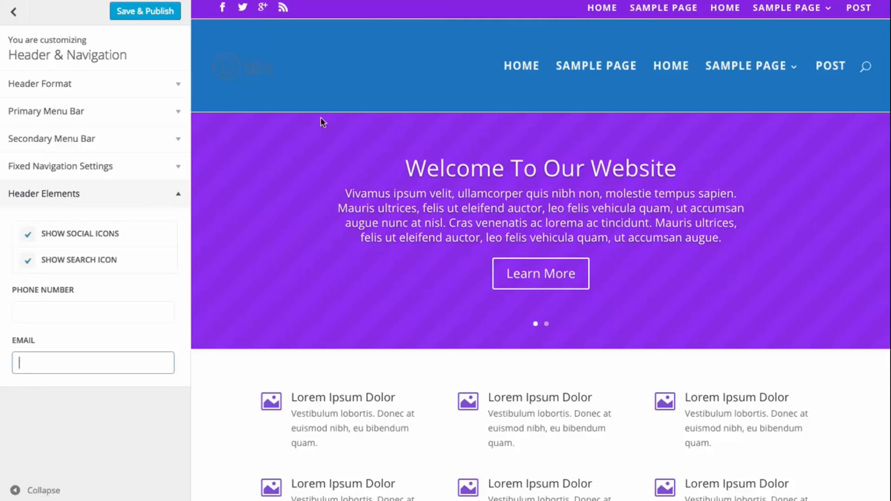
{"action": "left_click", "coordinate": [69, 195]}
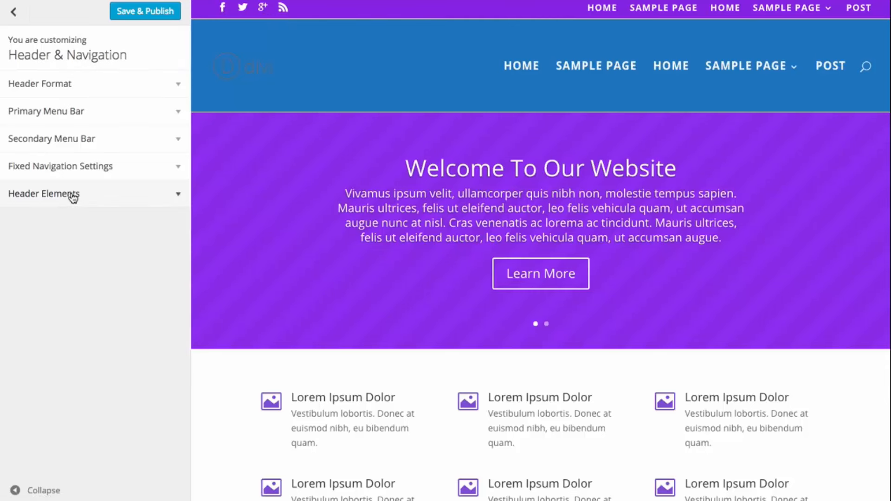
Step: Set the header style to Centered in the Header Format settings, and collapse that section
{"action": "left_click", "coordinate": [91, 121]}
{"action": "left_click", "coordinate": [91, 121]}
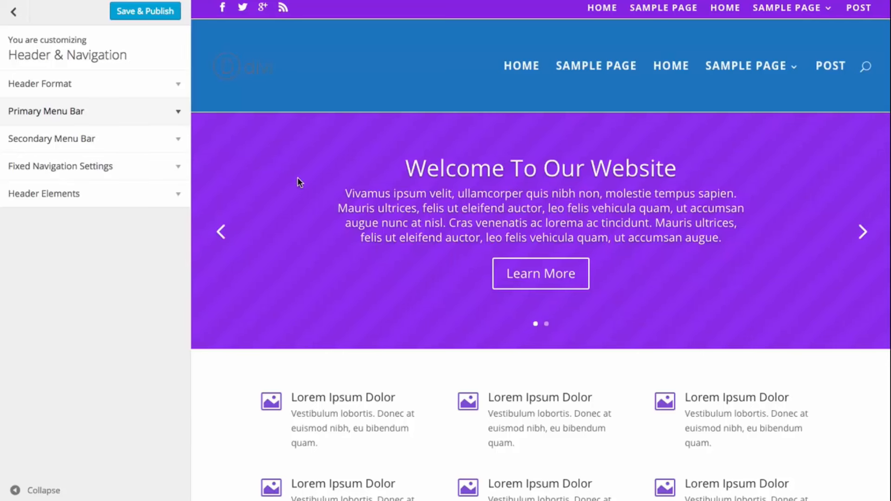
{"action": "left_click", "coordinate": [80, 92]}
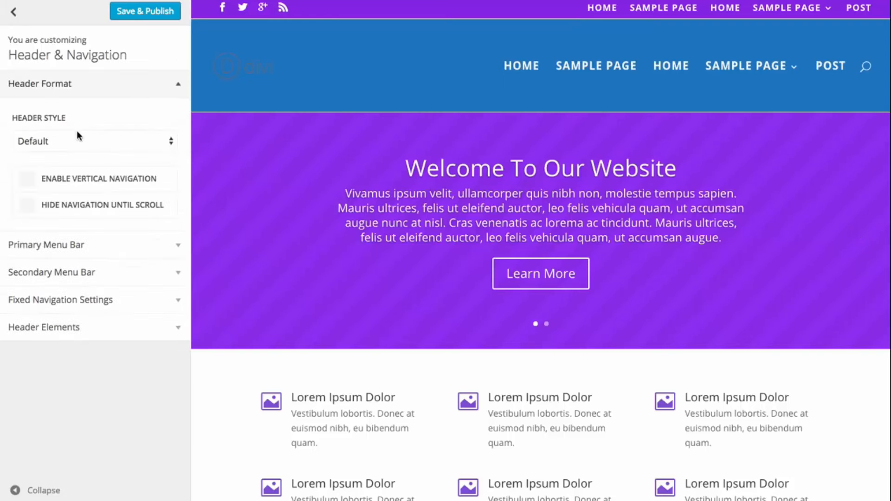
{"action": "left_click", "coordinate": [76, 139]}
{"action": "left_click", "coordinate": [76, 152]}
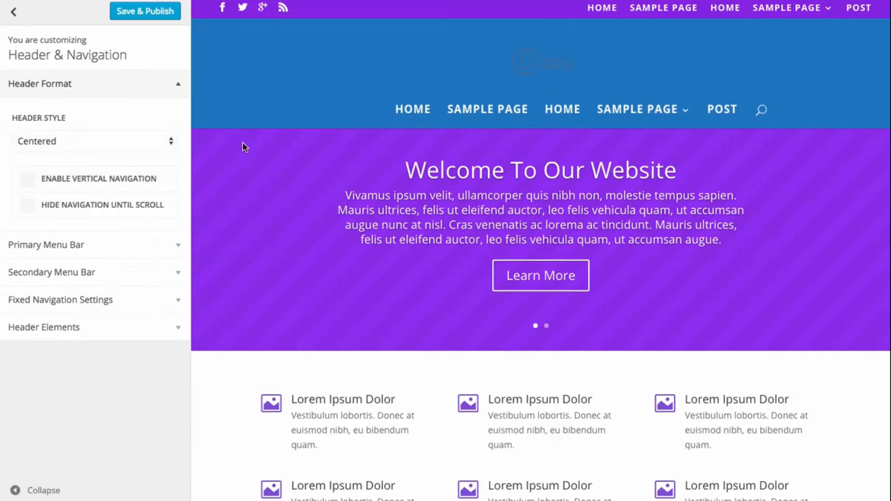
{"action": "left_click", "coordinate": [93, 86]}
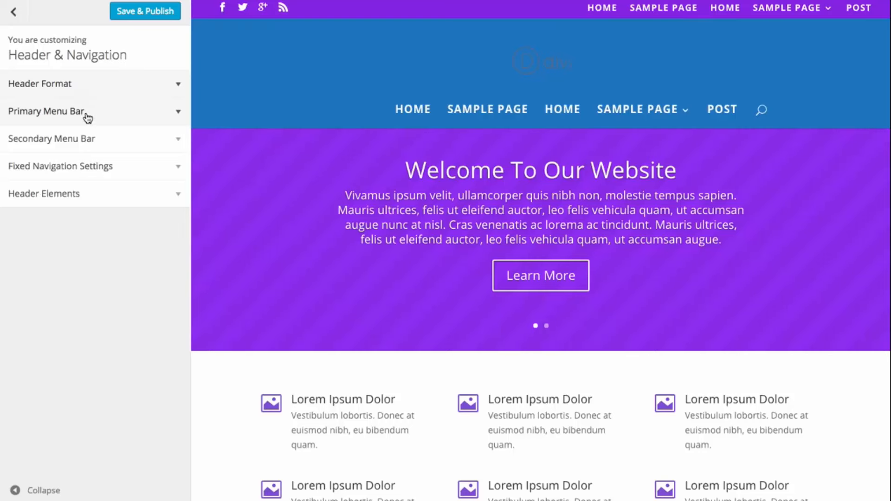
Step: Set the primary menu bar's background to a mostly transparent black, and increase the menu/logo height
{"action": "left_click", "coordinate": [106, 120]}
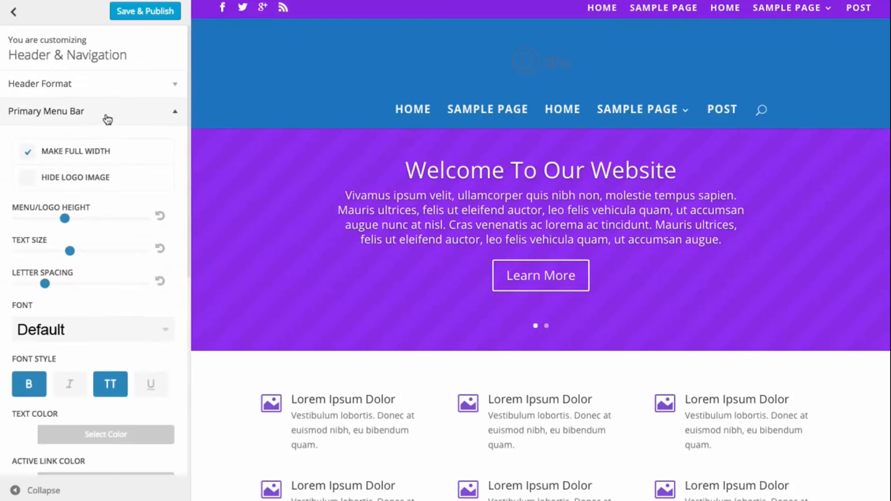
{"action": "scroll", "coordinate": [109, 139], "scroll_direction": "down", "scroll_amount": 5}
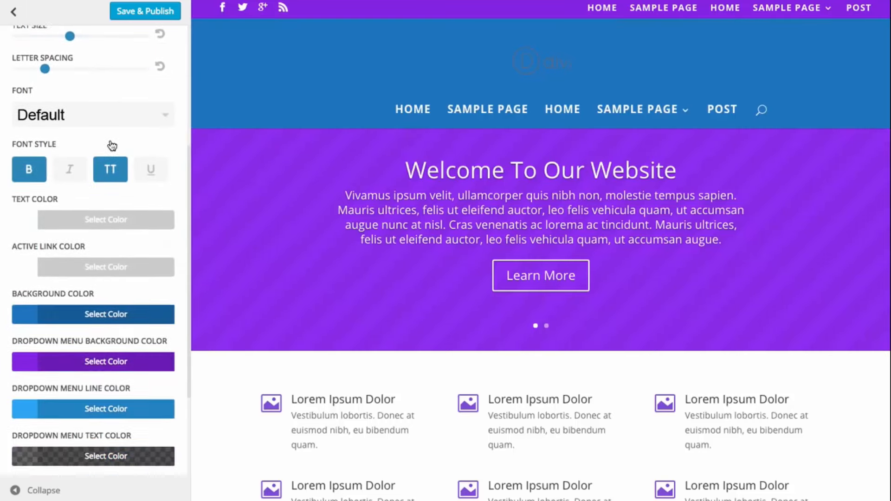
{"action": "scroll", "coordinate": [110, 139], "scroll_direction": "down", "scroll_amount": 2}
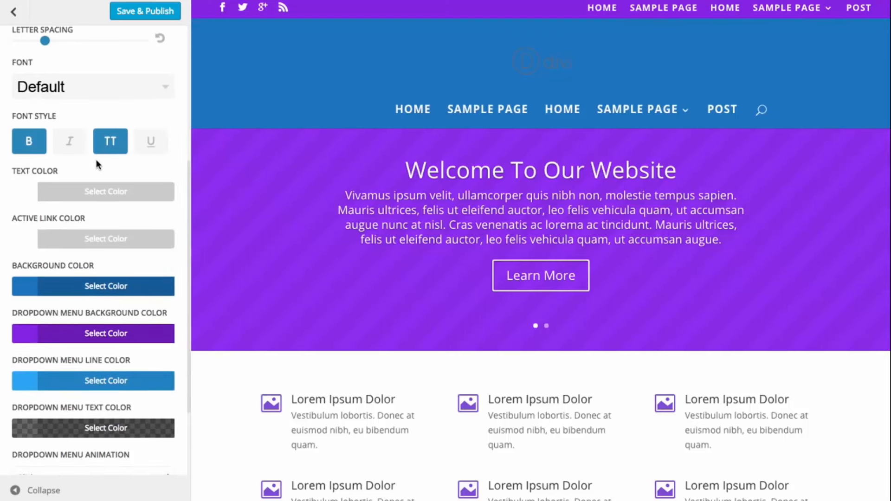
{"action": "scroll", "coordinate": [166, 214], "scroll_direction": "down", "scroll_amount": 1}
{"action": "left_click", "coordinate": [103, 223]}
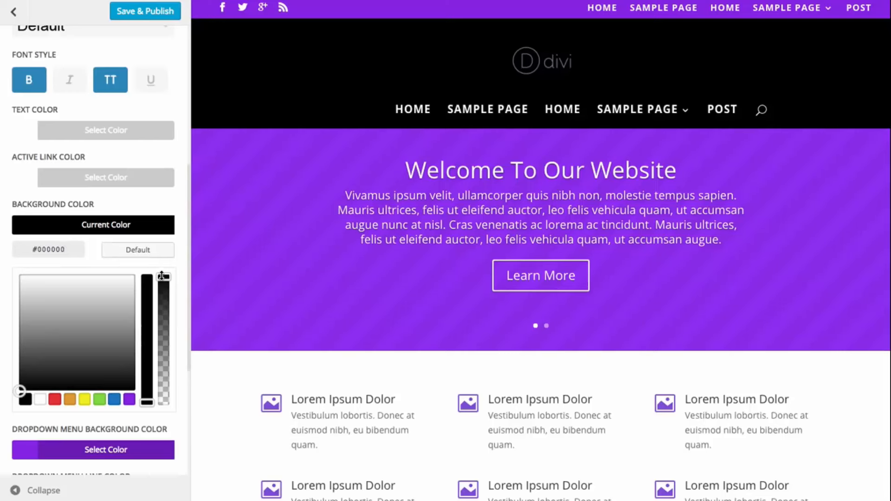
{"action": "left_click_drag", "start_coordinate": [163, 277], "coordinate": [159, 386]}
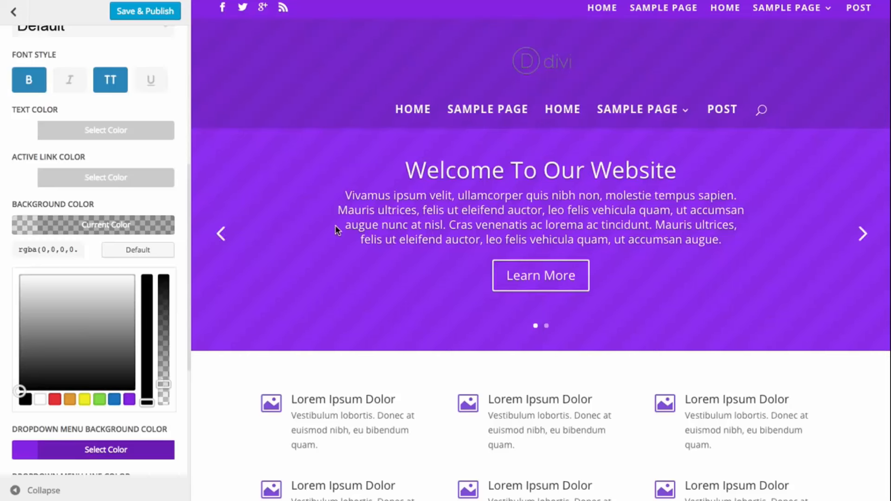
{"action": "scroll", "coordinate": [97, 53], "scroll_direction": "up", "scroll_amount": 7}
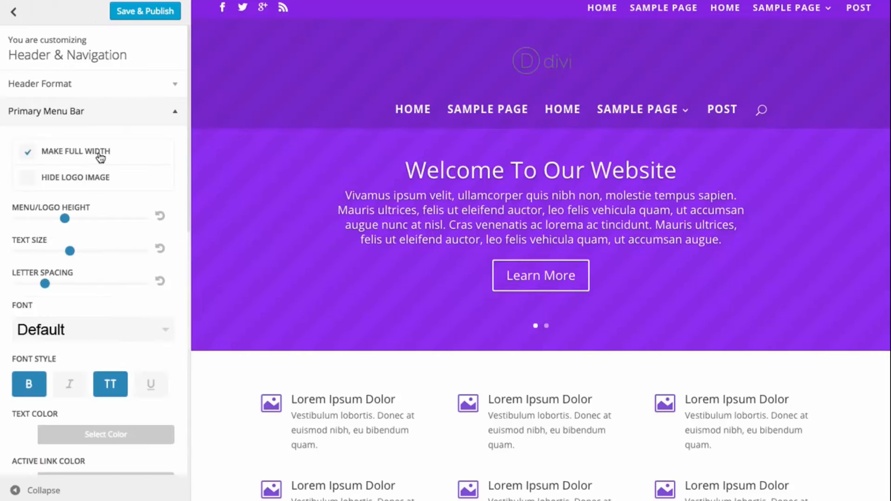
{"action": "left_click_drag", "start_coordinate": [66, 223], "coordinate": [82, 218]}
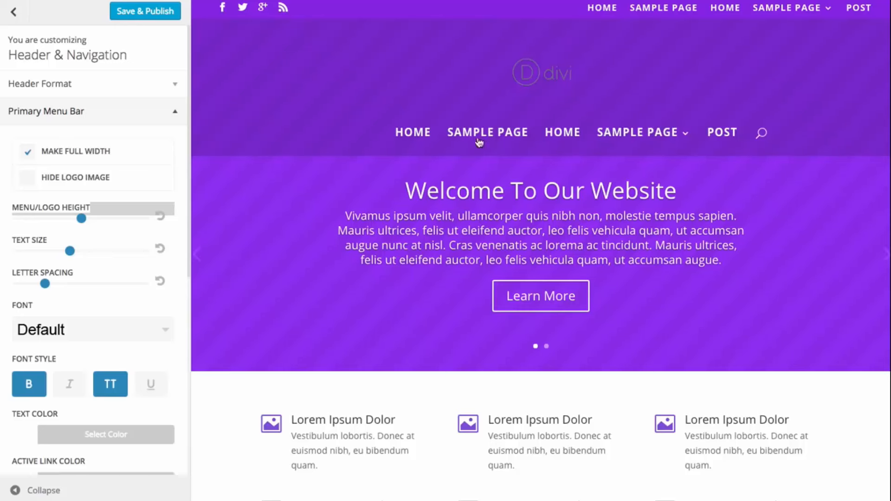
Step: Save and publish the header changes, and leave the Theme Customizer for the live site
{"action": "left_click", "coordinate": [142, 13]}
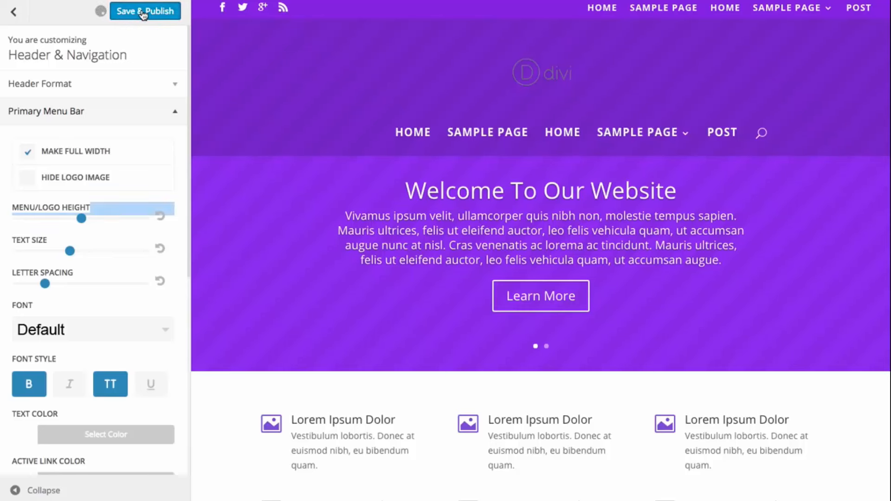
{"action": "left_click", "coordinate": [23, 19]}
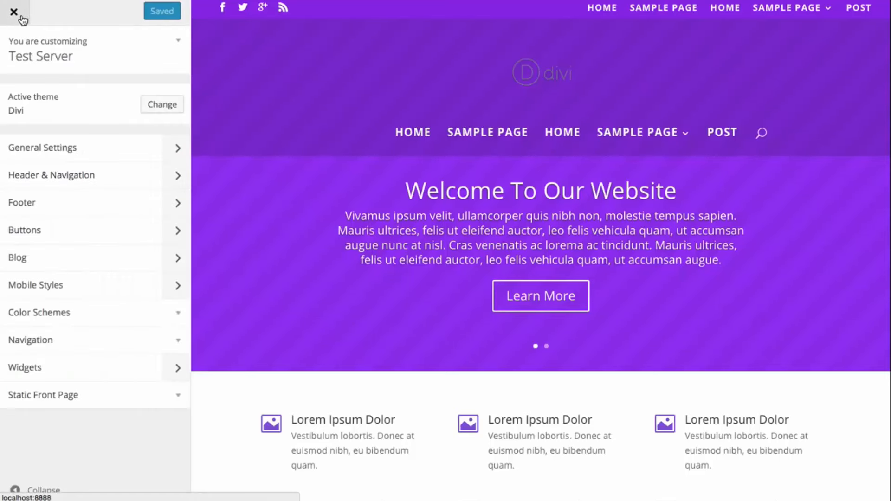
{"action": "left_click", "coordinate": [21, 17]}
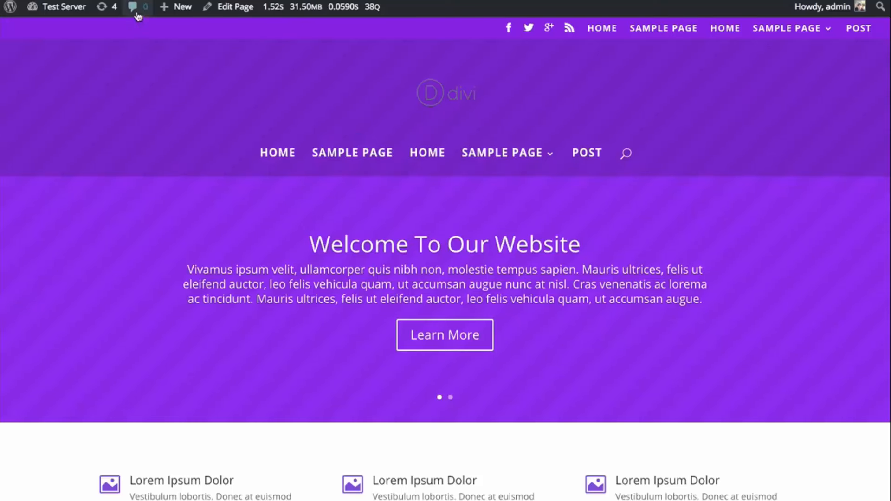
Step: Set the bridge photo as the background image of the "Welcome To Our Website" slide in the page's Fullwidth Slider, and save the module
{"action": "left_click", "coordinate": [233, 10]}
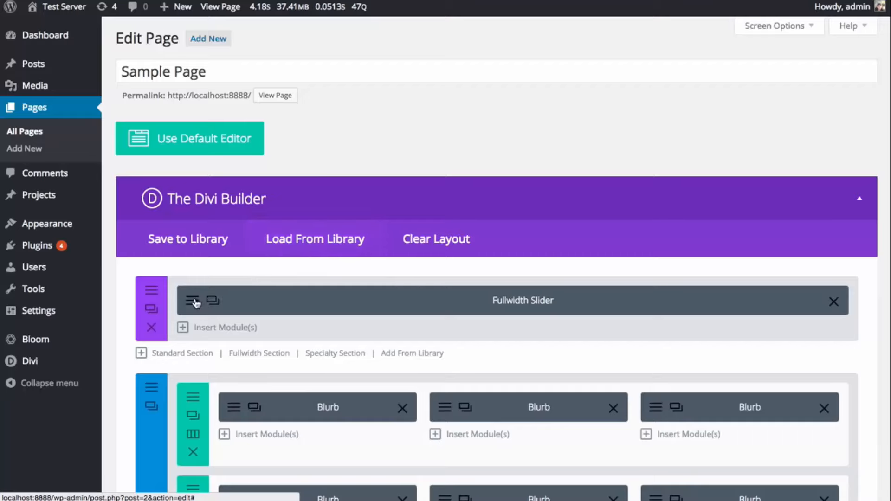
{"action": "left_click", "coordinate": [210, 301]}
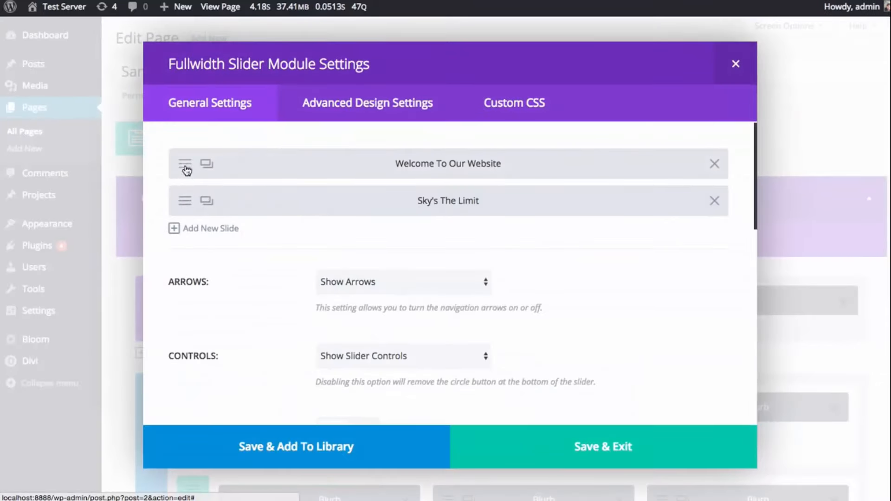
{"action": "left_click", "coordinate": [185, 165]}
{"action": "scroll", "coordinate": [650, 288], "scroll_direction": "down", "scroll_amount": 5}
{"action": "left_click", "coordinate": [636, 269]}
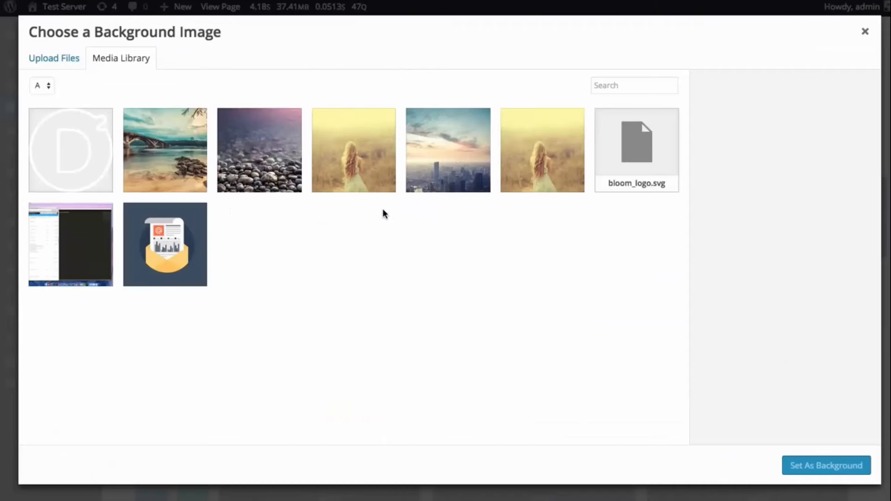
{"action": "left_click", "coordinate": [181, 153]}
{"action": "left_click", "coordinate": [789, 464]}
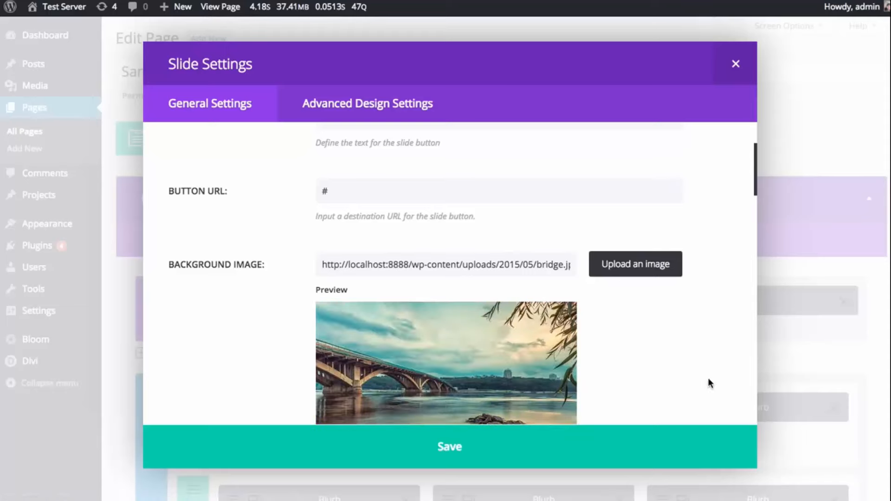
{"action": "scroll", "coordinate": [650, 417], "scroll_direction": "down", "scroll_amount": 5}
{"action": "left_click", "coordinate": [603, 457]}
{"action": "left_click", "coordinate": [638, 446]}
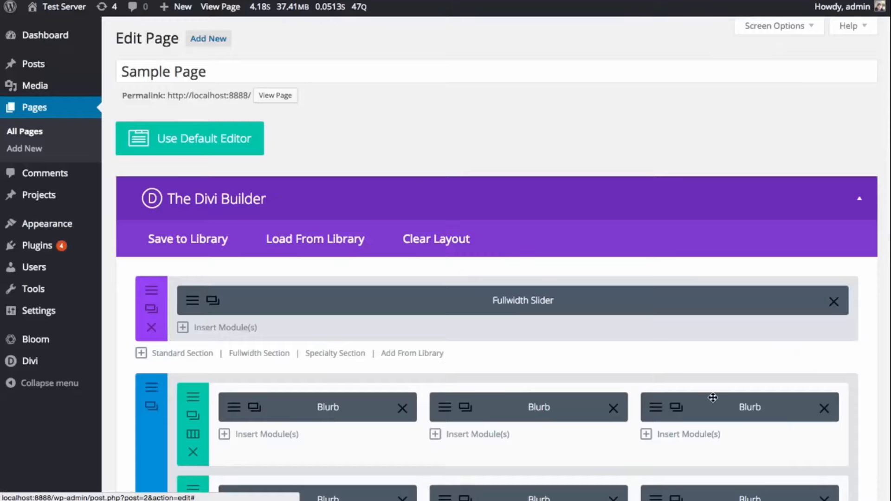
Step: Update the page and view it on the live site, checking the header over the slider and the lower sections
{"action": "scroll", "coordinate": [713, 395], "scroll_direction": "down", "scroll_amount": 15}
{"action": "scroll", "coordinate": [714, 415], "scroll_direction": "down", "scroll_amount": 10}
{"action": "scroll", "coordinate": [827, 305], "scroll_direction": "up", "scroll_amount": 5}
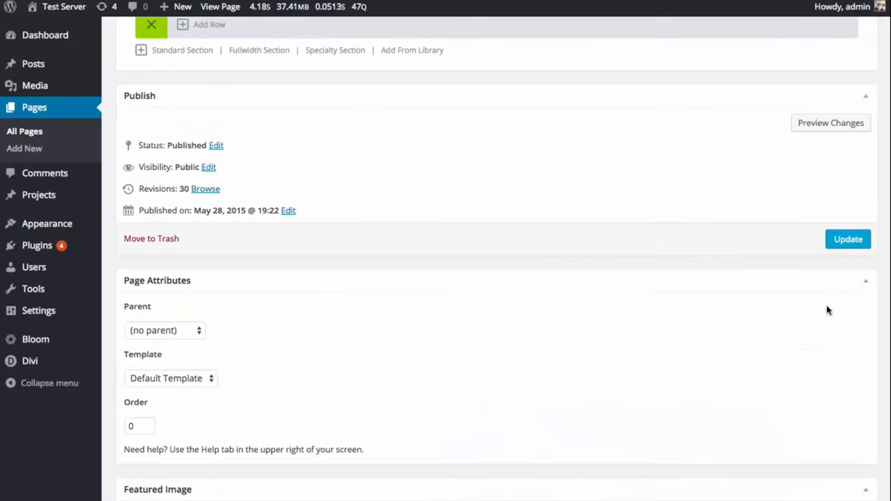
{"action": "left_click", "coordinate": [848, 241]}
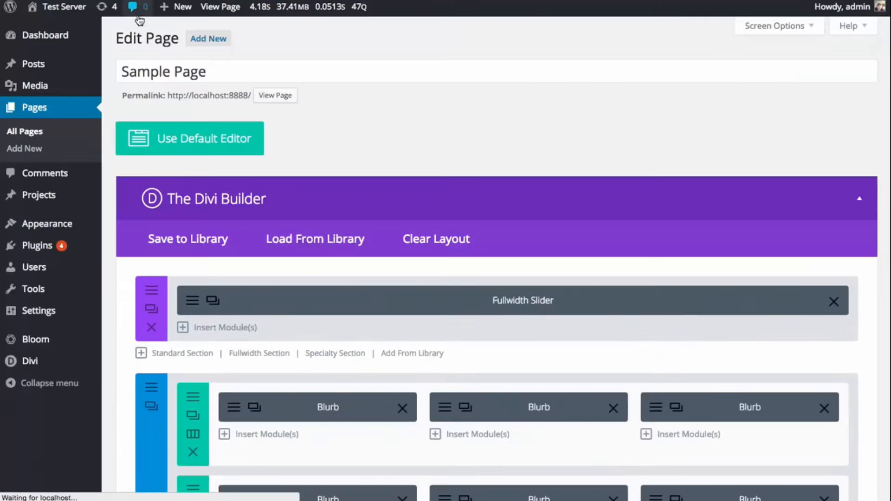
{"action": "mouse_move", "coordinate": [57, 17]}
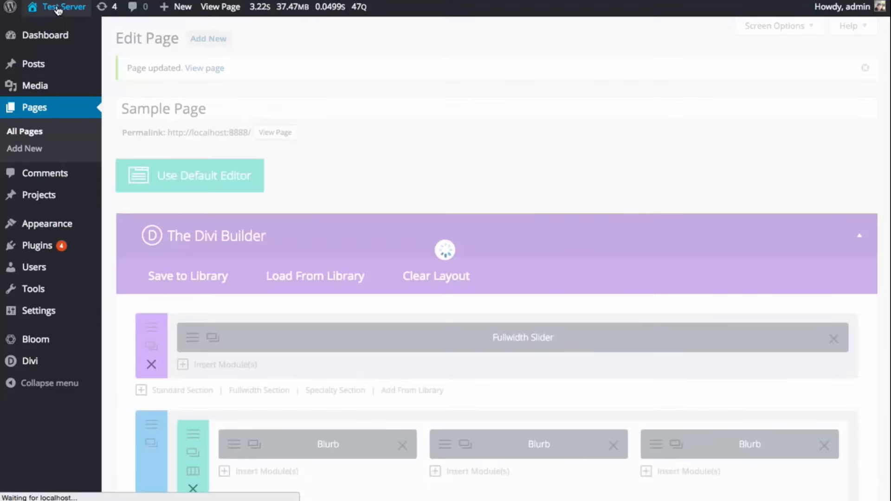
{"action": "left_click", "coordinate": [58, 10]}
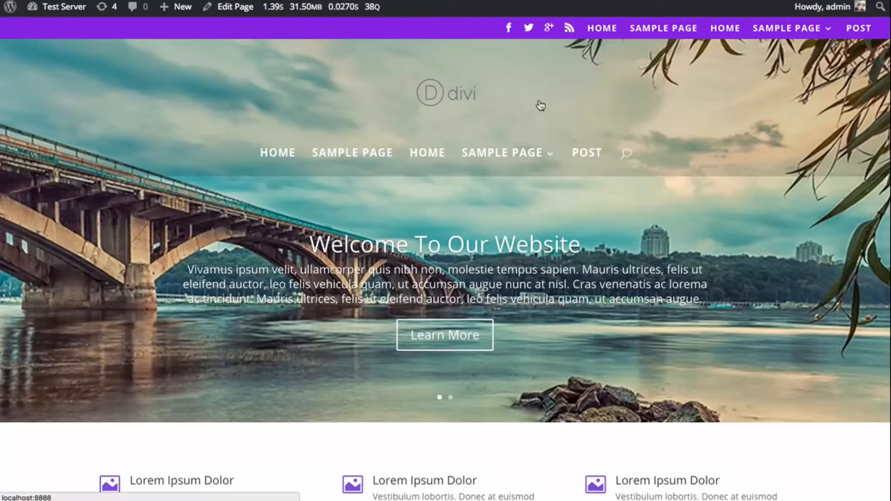
{"action": "scroll", "coordinate": [726, 130], "scroll_direction": "down", "scroll_amount": 6}
{"action": "scroll", "coordinate": [511, 183], "scroll_direction": "down", "scroll_amount": 13}
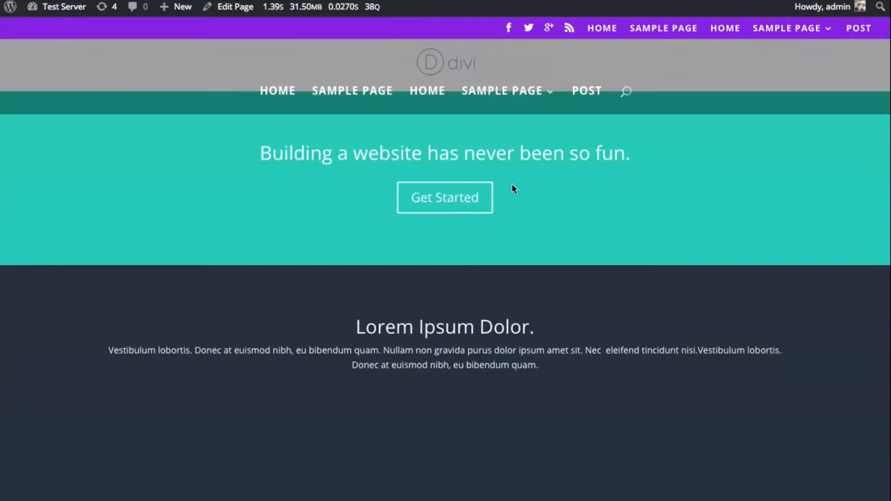
{"action": "scroll", "coordinate": [297, 139], "scroll_direction": "up", "scroll_amount": 15}
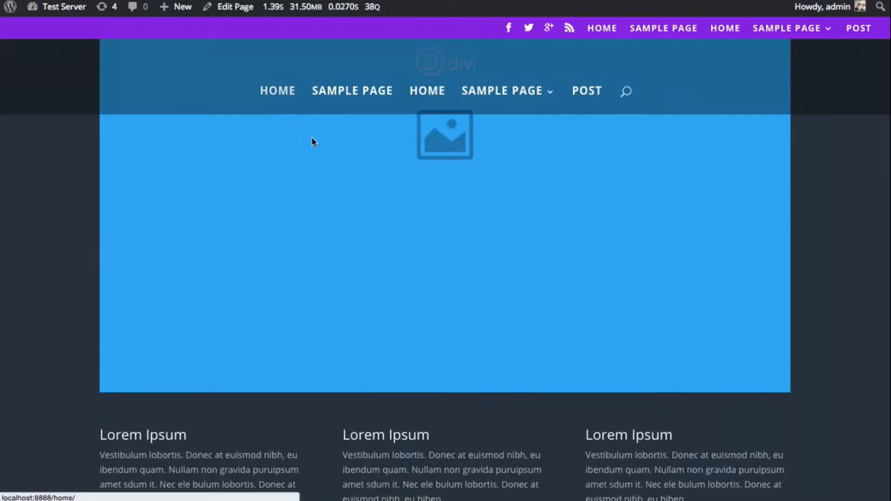
{"action": "scroll", "coordinate": [287, 169], "scroll_direction": "down", "scroll_amount": 5}
{"action": "scroll", "coordinate": [226, 171], "scroll_direction": "up", "scroll_amount": 8}
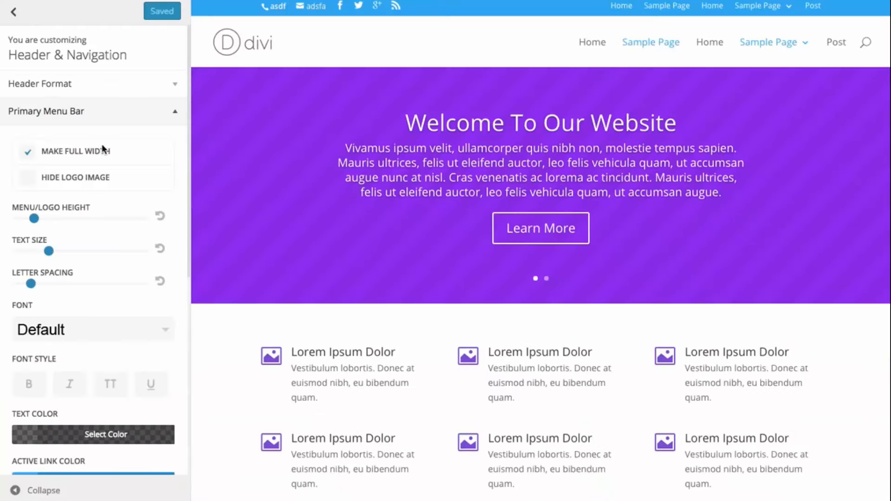
Step: Set the header style to Centered Inline Logo in the Header Format settings, and check the header on the reloaded live site
{"action": "left_click", "coordinate": [87, 86]}
{"action": "left_click", "coordinate": [76, 143]}
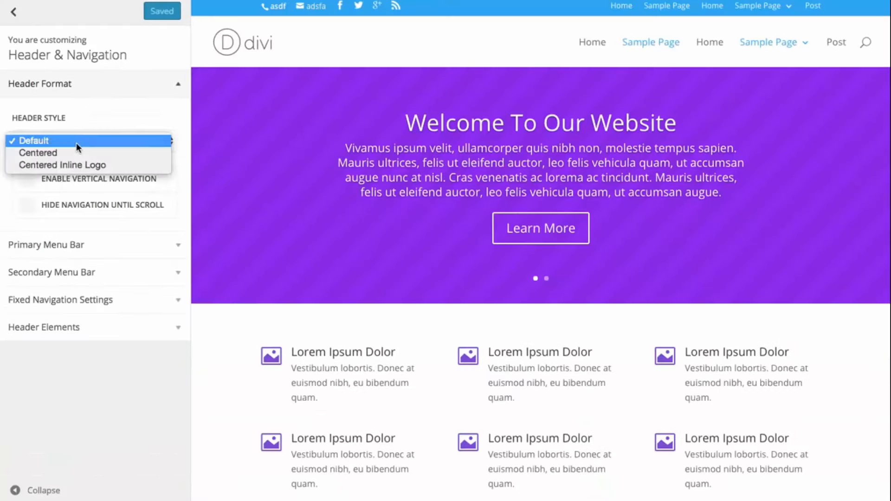
{"action": "left_click", "coordinate": [79, 165]}
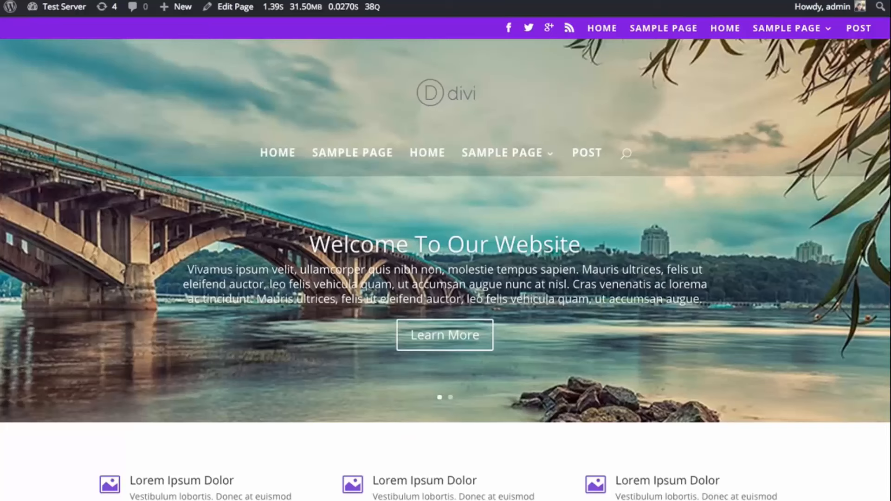
{"action": "key", "text": "super+r"}
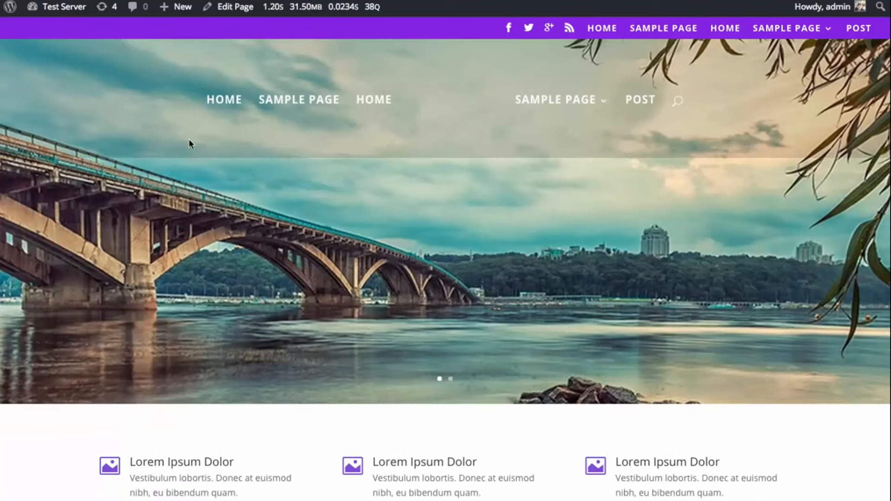
{"action": "scroll", "coordinate": [462, 204], "scroll_direction": "down", "scroll_amount": 5}
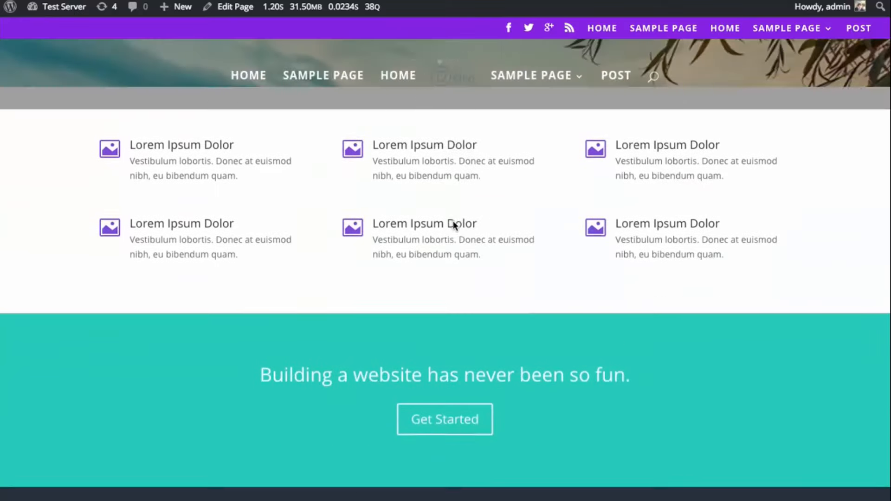
{"action": "scroll", "coordinate": [453, 224], "scroll_direction": "up", "scroll_amount": 5}
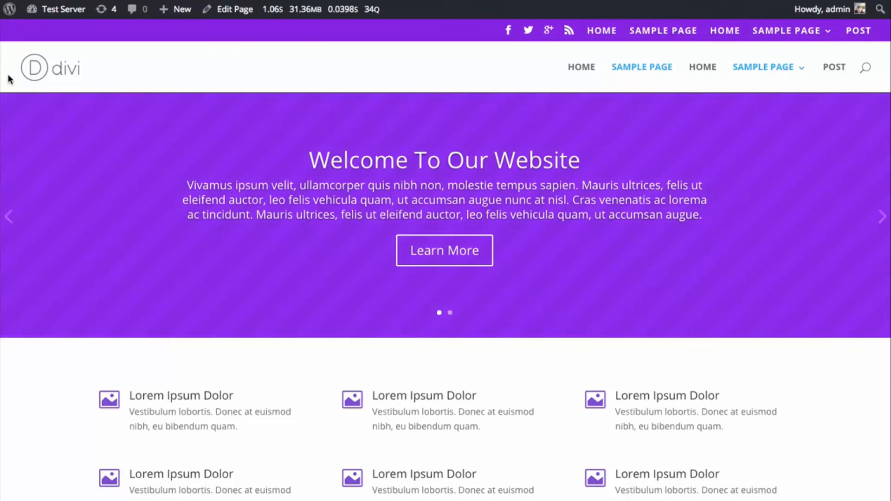
Step: Go to Divi's Theme Customizer via the dashboard and expand the Layout Settings in General Settings
{"action": "mouse_move", "coordinate": [60, 11]}
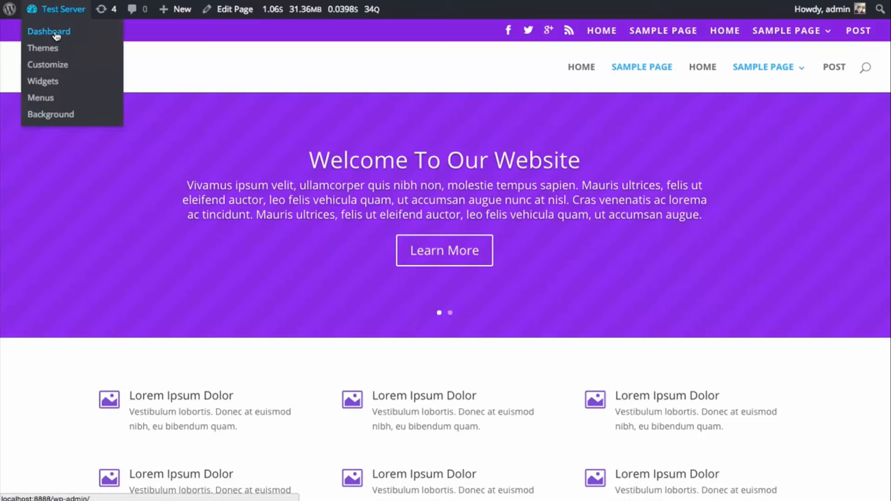
{"action": "left_click", "coordinate": [56, 37]}
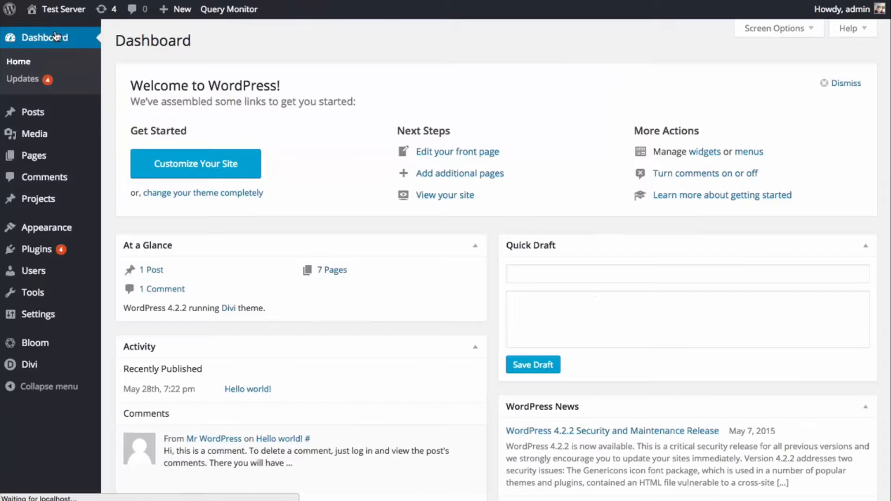
{"action": "mouse_move", "coordinate": [58, 368]}
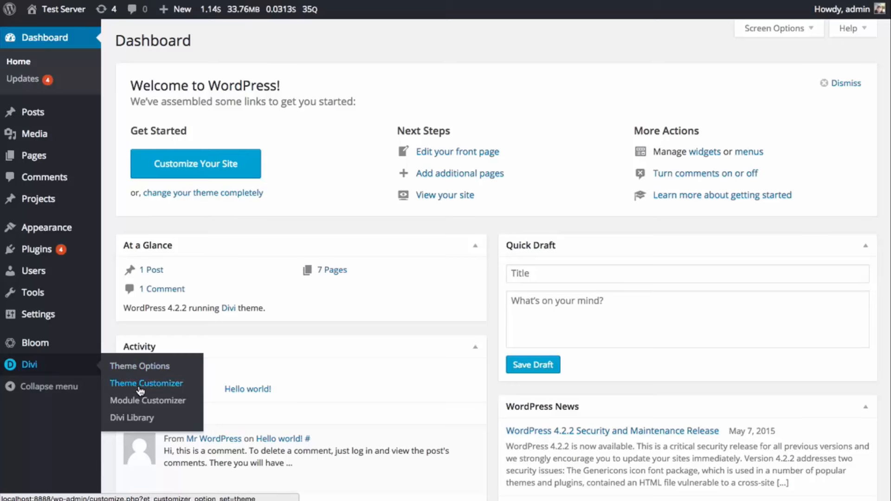
{"action": "left_click", "coordinate": [158, 386]}
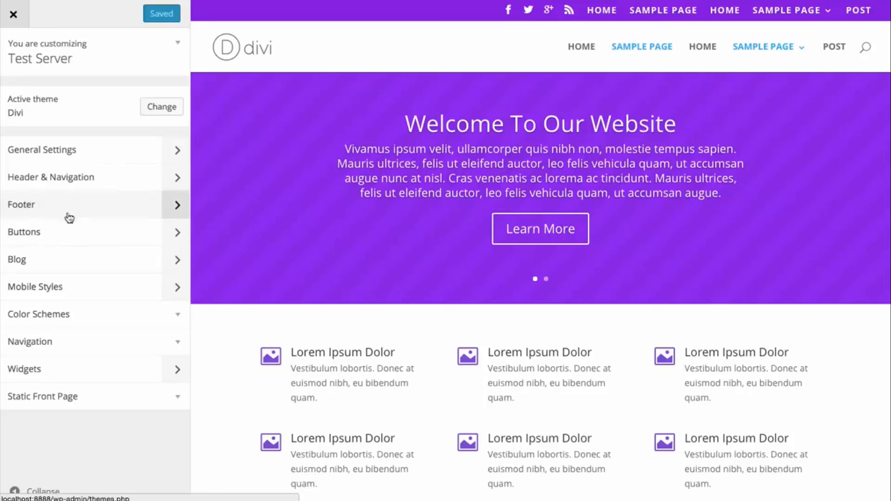
{"action": "left_click", "coordinate": [59, 156]}
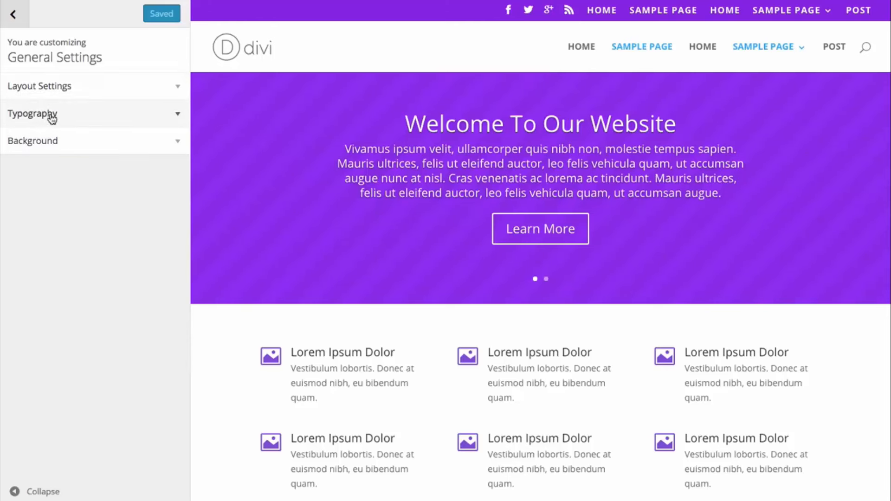
{"action": "left_click", "coordinate": [75, 92]}
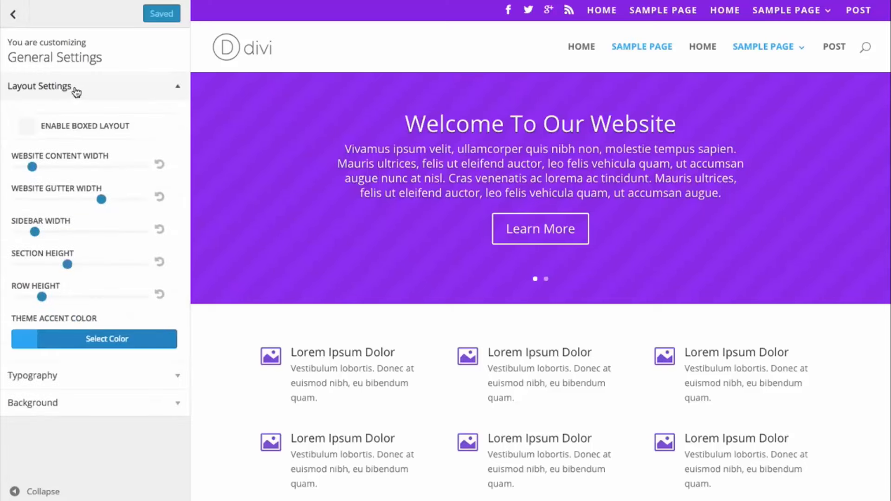
Step: Try the boxed layout while adjusting the website content width, and turn the boxed layout off again
{"action": "left_click", "coordinate": [68, 129]}
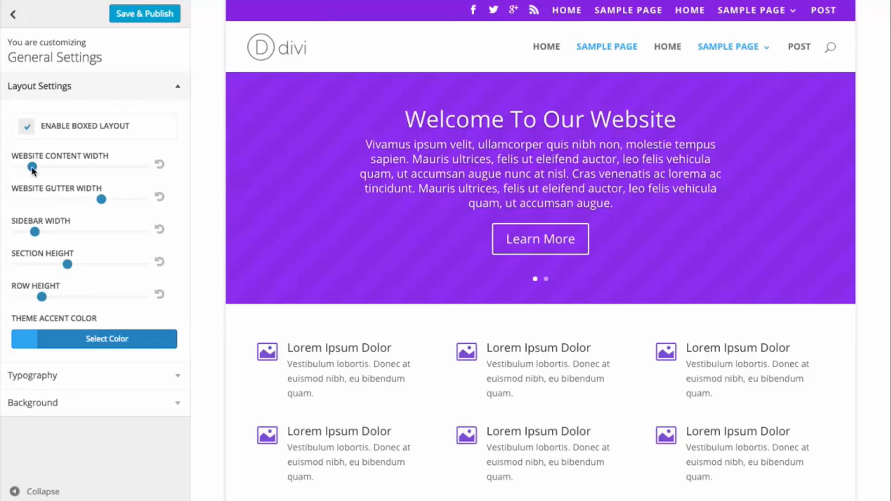
{"action": "left_click_drag", "start_coordinate": [32, 168], "coordinate": [64, 167]}
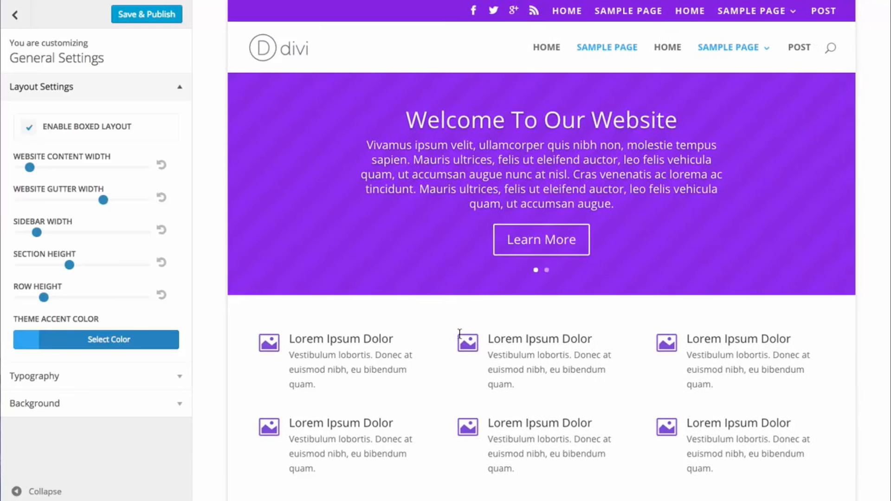
{"action": "scroll", "coordinate": [475, 276], "scroll_direction": "down", "scroll_amount": 1}
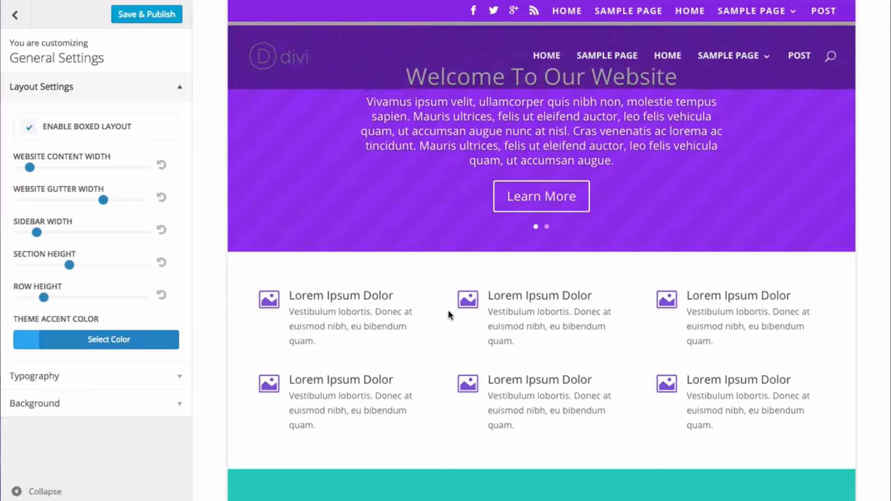
{"action": "scroll", "coordinate": [448, 315], "scroll_direction": "up", "scroll_amount": 1}
{"action": "left_click", "coordinate": [27, 127]}
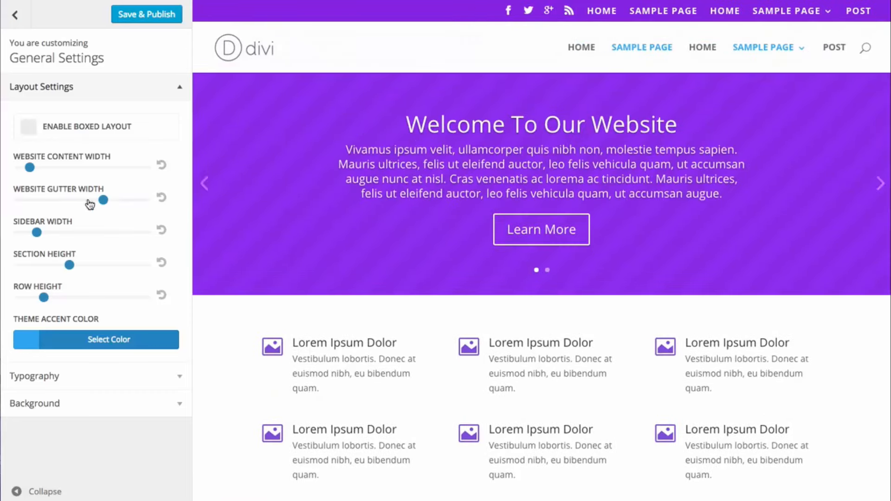
Step: Try the minimum website gutter width on the page, and reset it to the default of 3
{"action": "left_click_drag", "start_coordinate": [103, 200], "coordinate": [34, 203]}
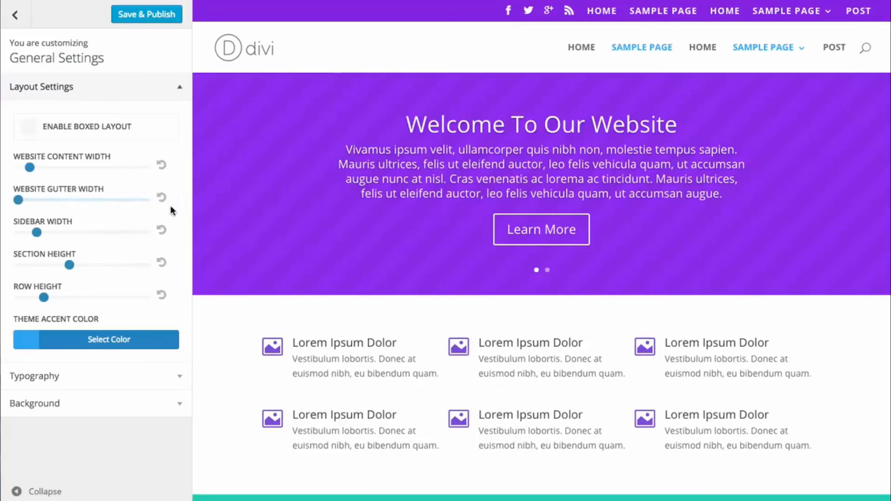
{"action": "left_click", "coordinate": [166, 199]}
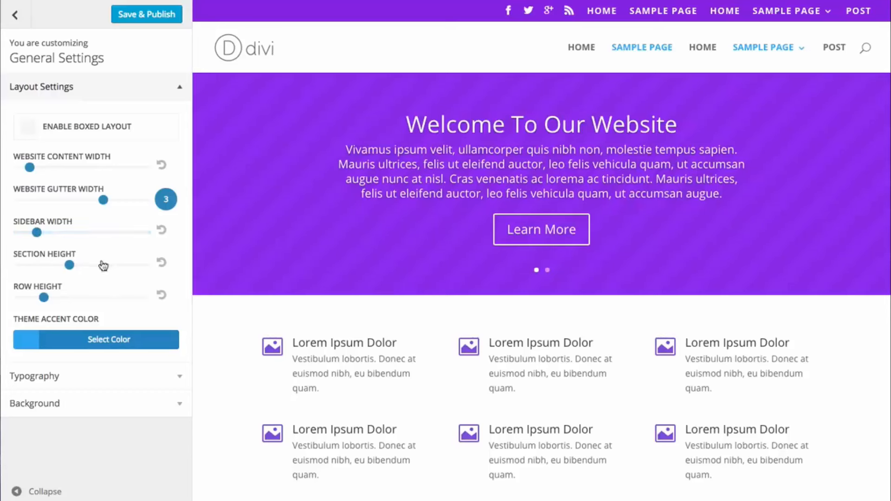
{"action": "scroll", "coordinate": [349, 275], "scroll_direction": "down", "scroll_amount": 1}
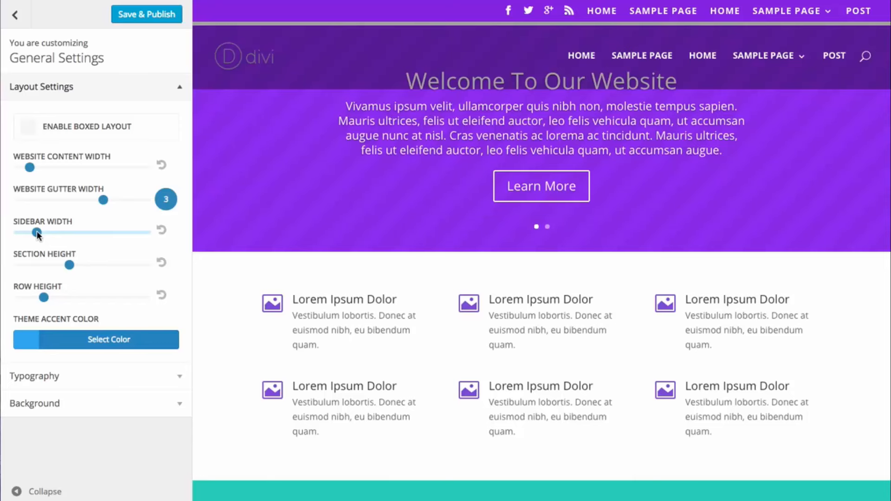
Step: Increase the sidebar width slightly, and try out the section height, leaving it at its default of 4
{"action": "left_click_drag", "start_coordinate": [37, 232], "coordinate": [45, 232]}
{"action": "mouse_move", "coordinate": [69, 265]}
{"action": "left_mouse_down"}
{"action": "mouse_move", "coordinate": [98, 265]}
{"action": "mouse_move", "coordinate": [27, 265]}
{"action": "mouse_move", "coordinate": [134, 265]}
{"action": "mouse_move", "coordinate": [70, 268]}
{"action": "left_mouse_up"}
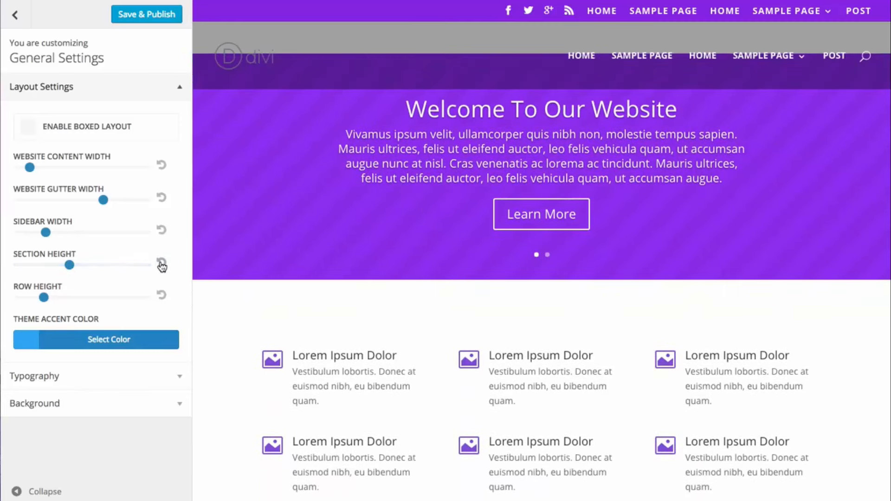
{"action": "left_click", "coordinate": [162, 264]}
{"action": "scroll", "coordinate": [369, 277], "scroll_direction": "down", "scroll_amount": 2}
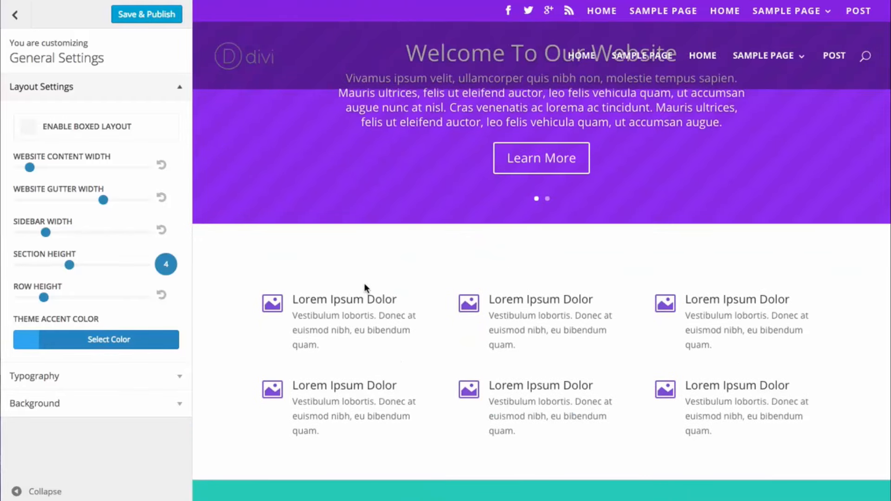
{"action": "mouse_move", "coordinate": [69, 265]}
{"action": "left_mouse_down"}
{"action": "mouse_move", "coordinate": [45, 268]}
{"action": "mouse_move", "coordinate": [71, 269]}
{"action": "left_mouse_up"}
Step: Set the row height to 3 and check the spacing down the page preview
{"action": "left_click", "coordinate": [43, 297]}
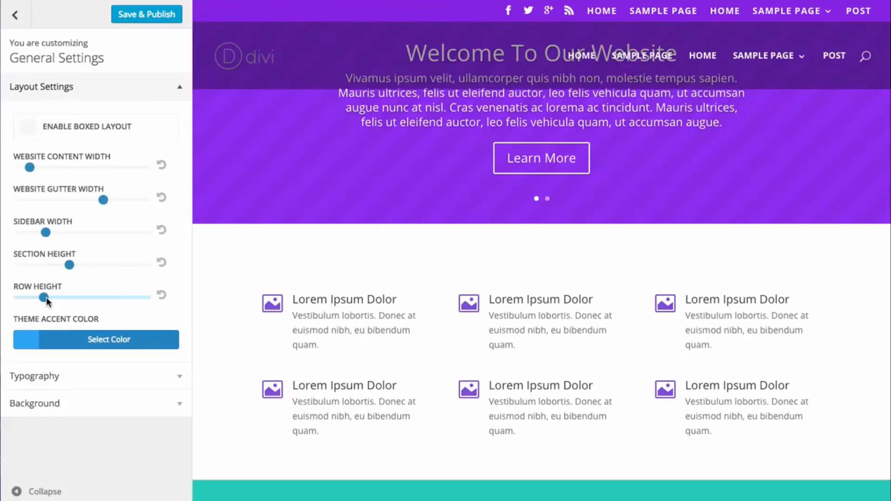
{"action": "left_click_drag", "start_coordinate": [46, 297], "coordinate": [56, 298]}
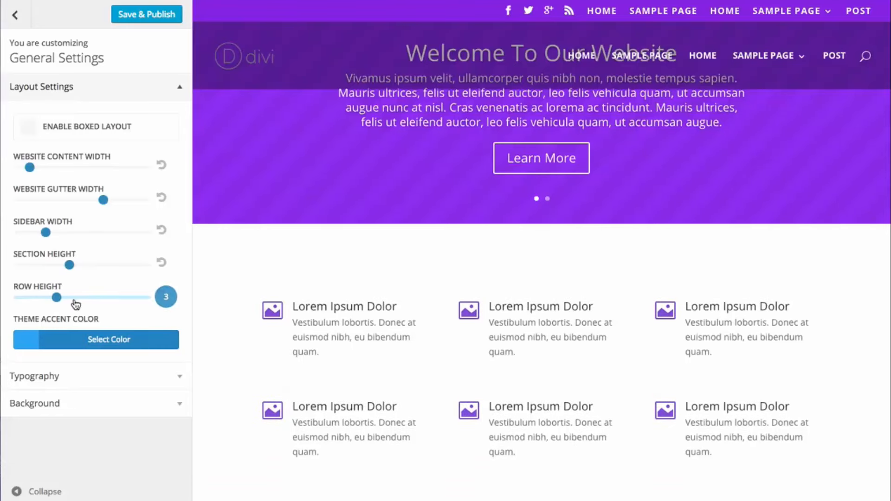
{"action": "scroll", "coordinate": [490, 311], "scroll_direction": "down", "scroll_amount": 3}
{"action": "scroll", "coordinate": [488, 312], "scroll_direction": "down", "scroll_amount": 9}
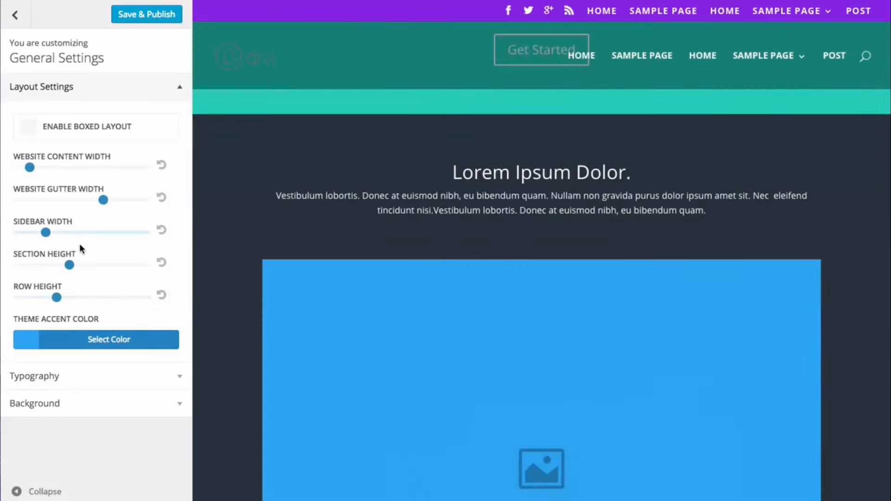
Step: Try a larger row height, set it back to 3, and check the section spacing in the page preview
{"action": "mouse_move", "coordinate": [56, 297]}
{"action": "left_mouse_down"}
{"action": "mouse_move", "coordinate": [95, 299]}
{"action": "mouse_move", "coordinate": [69, 298]}
{"action": "left_mouse_up"}
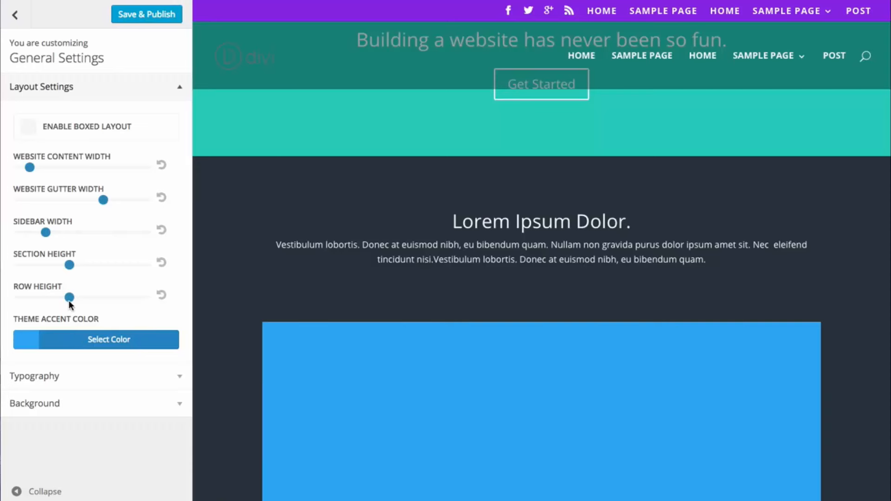
{"action": "left_click_drag", "start_coordinate": [69, 297], "coordinate": [45, 298]}
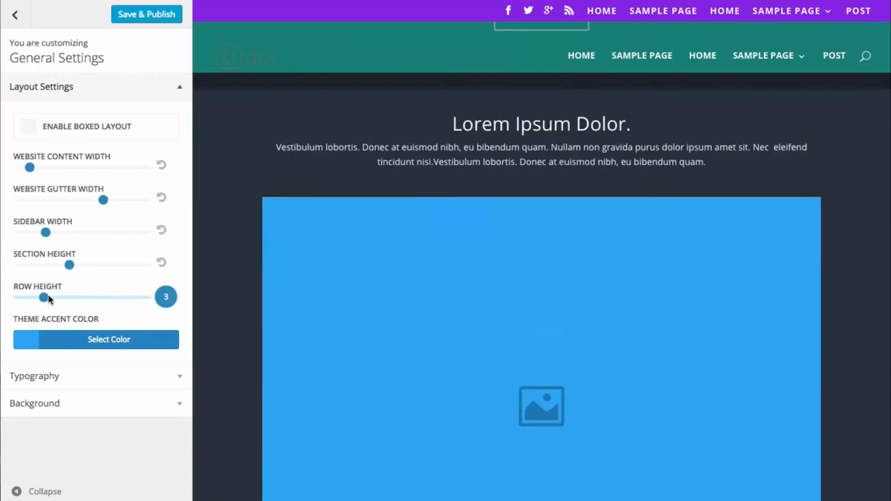
{"action": "left_click", "coordinate": [163, 264]}
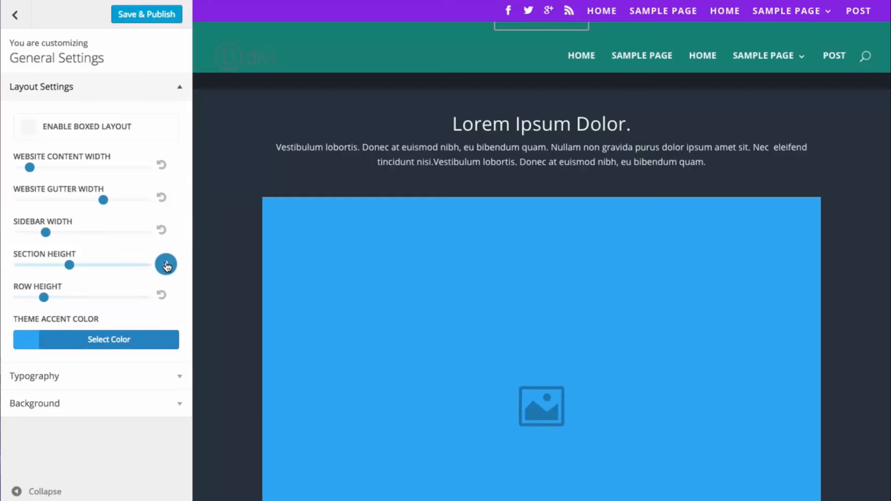
{"action": "scroll", "coordinate": [353, 311], "scroll_direction": "down", "scroll_amount": 10}
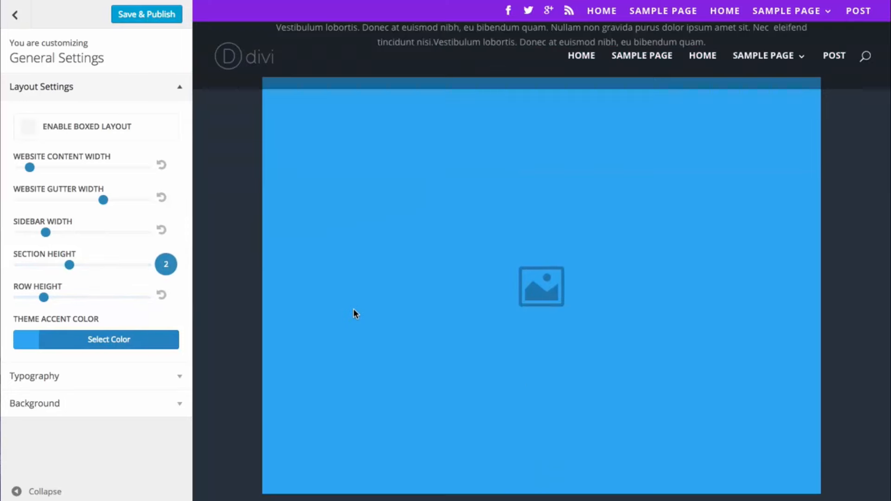
{"action": "scroll", "coordinate": [337, 319], "scroll_direction": "up", "scroll_amount": 15}
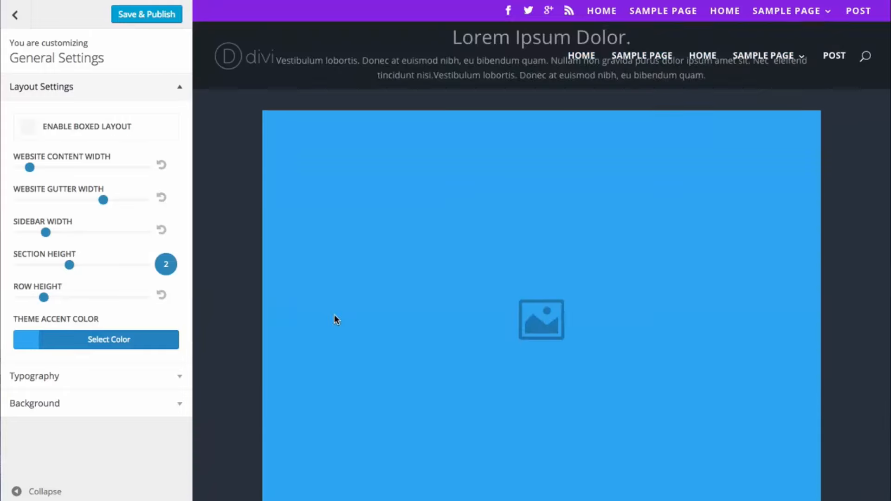
{"action": "scroll", "coordinate": [337, 319], "scroll_direction": "down", "scroll_amount": 3}
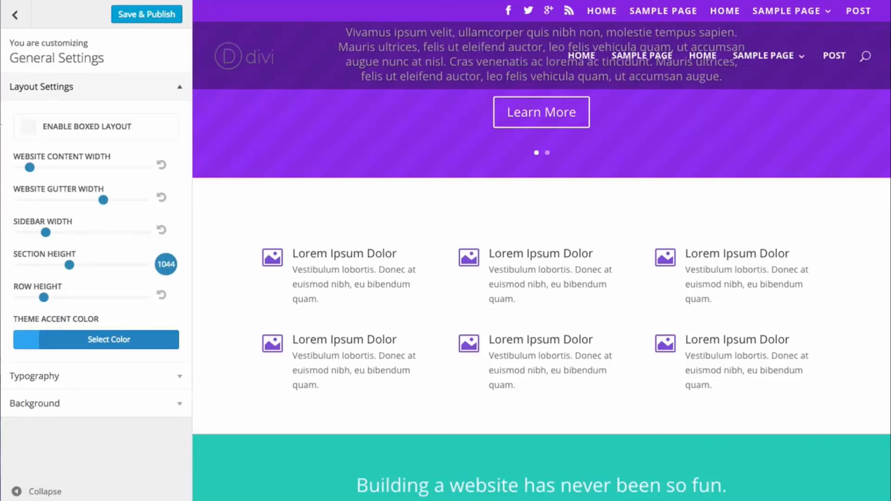
Step: Open the Typography settings and increase the body text size slightly
{"action": "left_click", "coordinate": [50, 95]}
{"action": "left_click", "coordinate": [56, 115]}
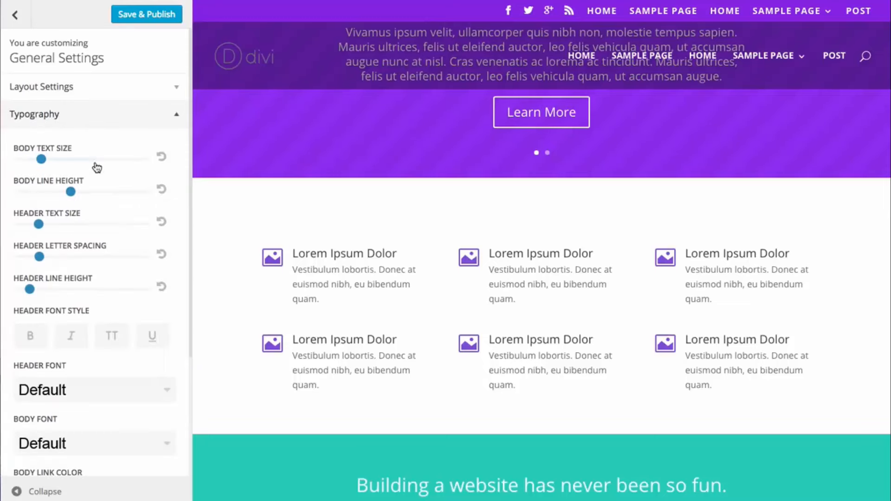
{"action": "scroll", "coordinate": [480, 239], "scroll_direction": "up", "scroll_amount": 3}
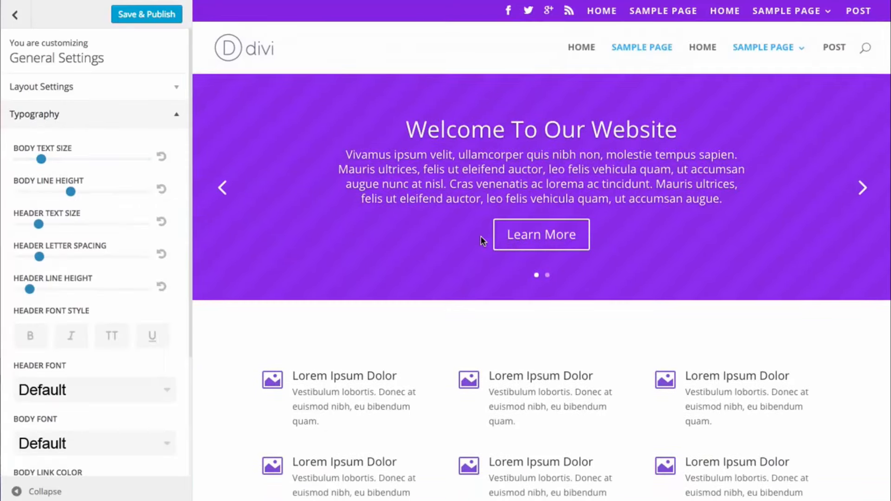
{"action": "scroll", "coordinate": [481, 240], "scroll_direction": "down", "scroll_amount": 1}
{"action": "scroll", "coordinate": [382, 224], "scroll_direction": "up", "scroll_amount": 1}
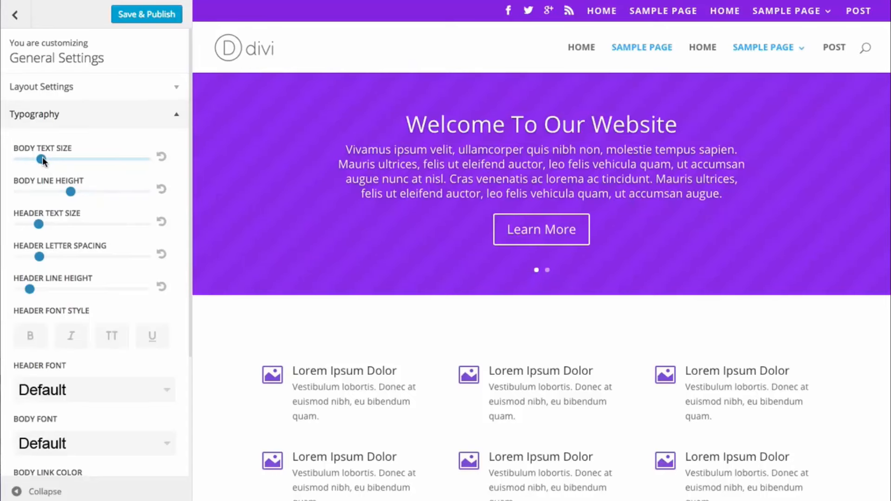
{"action": "mouse_move", "coordinate": [42, 159]}
{"action": "left_mouse_down"}
{"action": "mouse_move", "coordinate": [59, 157]}
{"action": "mouse_move", "coordinate": [32, 158]}
{"action": "mouse_move", "coordinate": [84, 157]}
{"action": "mouse_move", "coordinate": [43, 157]}
{"action": "mouse_move", "coordinate": [52, 160]}
{"action": "left_mouse_up"}
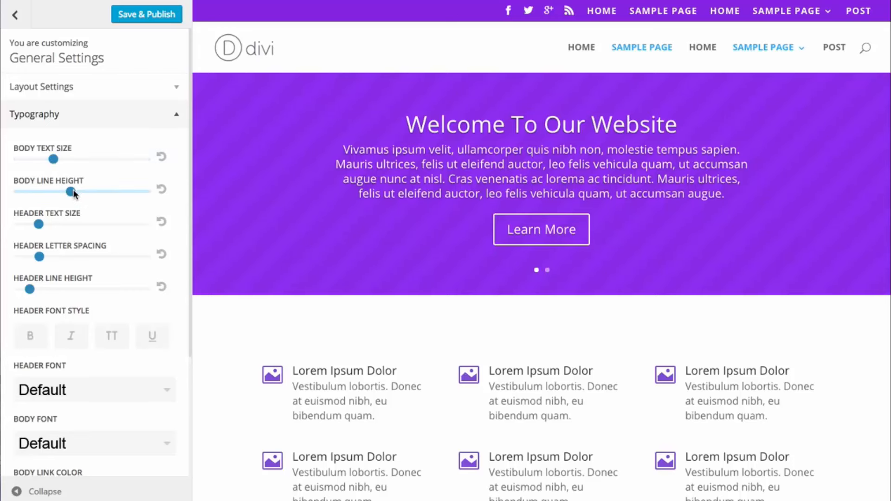
Step: Try a larger header text size on the page, and bring it back down
{"action": "left_click_drag", "start_coordinate": [39, 225], "coordinate": [52, 227]}
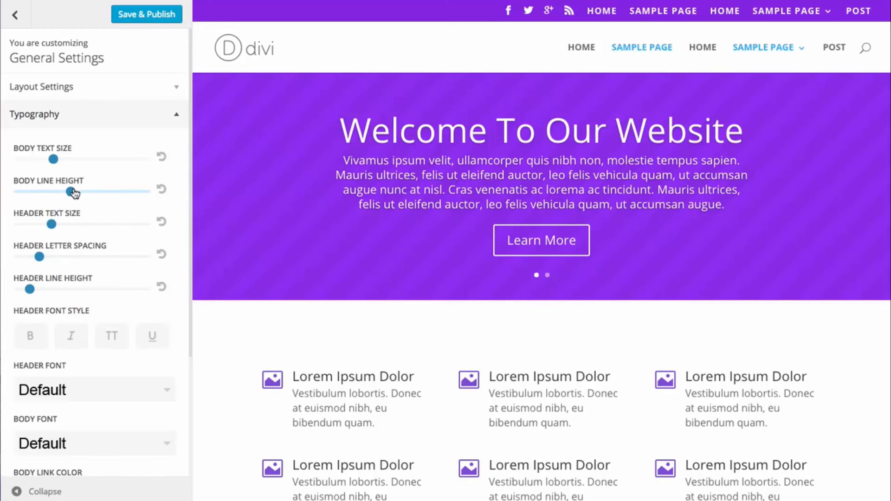
{"action": "mouse_move", "coordinate": [71, 192]}
{"action": "left_mouse_down"}
{"action": "mouse_move", "coordinate": [161, 193]}
{"action": "mouse_move", "coordinate": [72, 193]}
{"action": "left_mouse_up"}
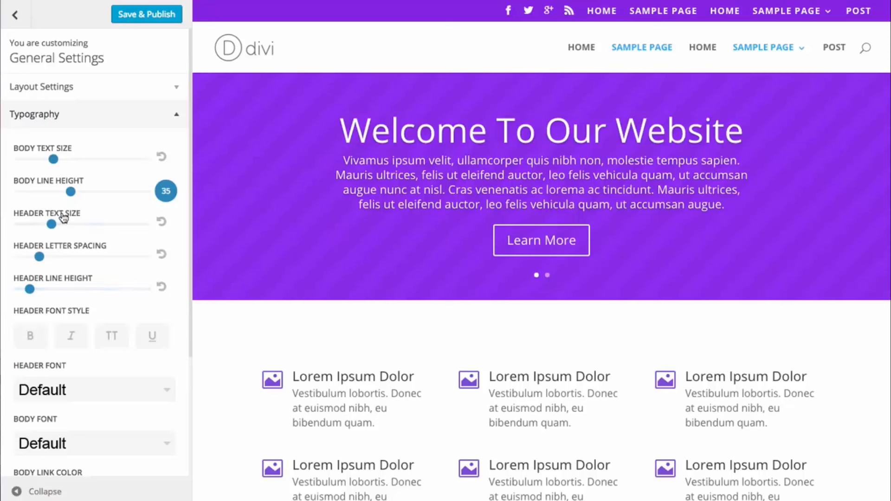
{"action": "left_click_drag", "start_coordinate": [52, 224], "coordinate": [39, 225]}
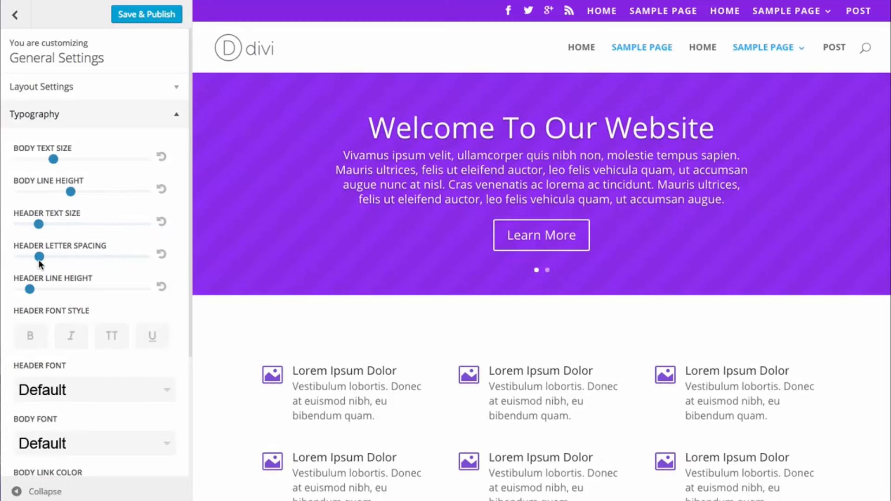
Step: Style the headers bold and uppercase, with wider letter spacing and a slightly smaller text size
{"action": "left_click_drag", "start_coordinate": [39, 257], "coordinate": [63, 259]}
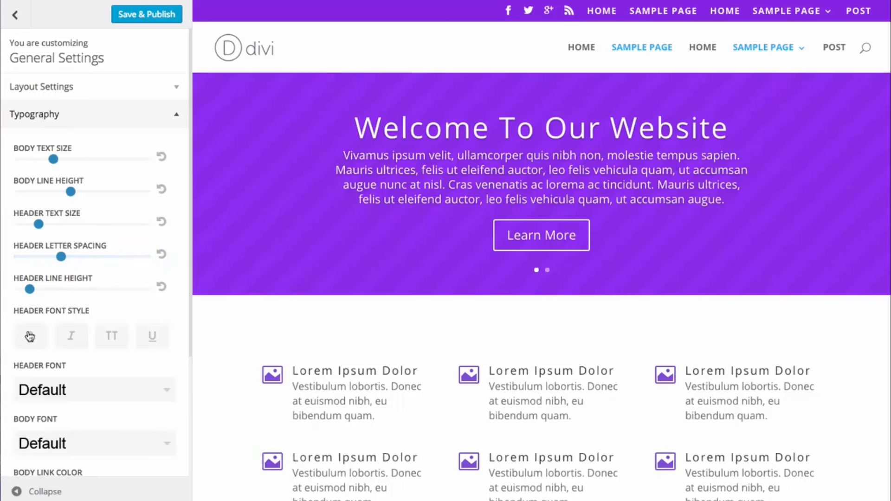
{"action": "left_click", "coordinate": [107, 344]}
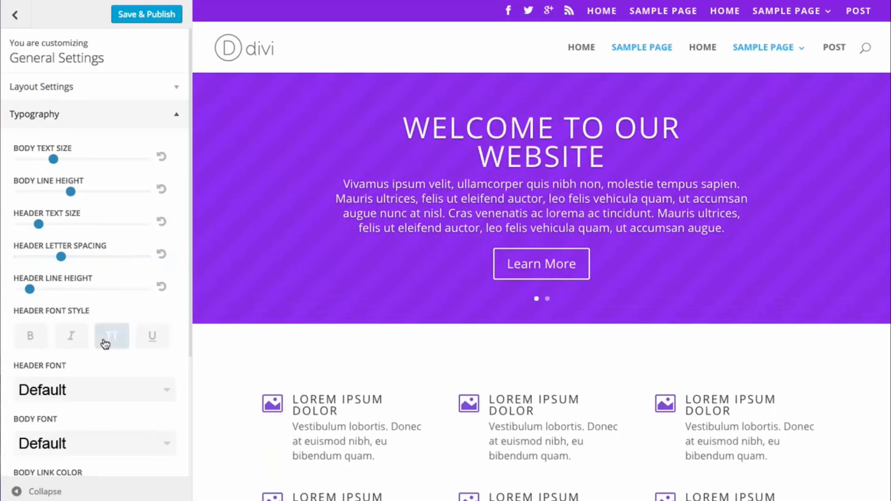
{"action": "left_click", "coordinate": [35, 340]}
{"action": "left_click_drag", "start_coordinate": [39, 225], "coordinate": [31, 226]}
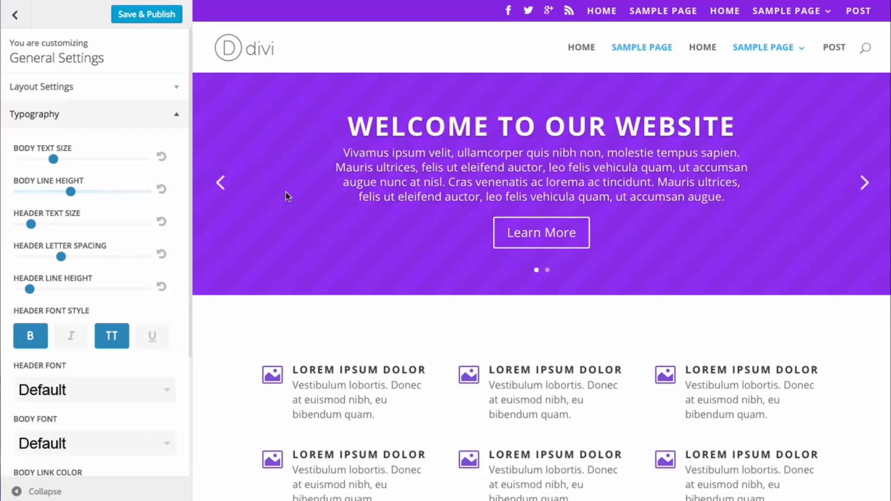
Step: Browse the available header fonts and set the header font to Yanone Kaffeesatz
{"action": "scroll", "coordinate": [135, 229], "scroll_direction": "down", "scroll_amount": 3}
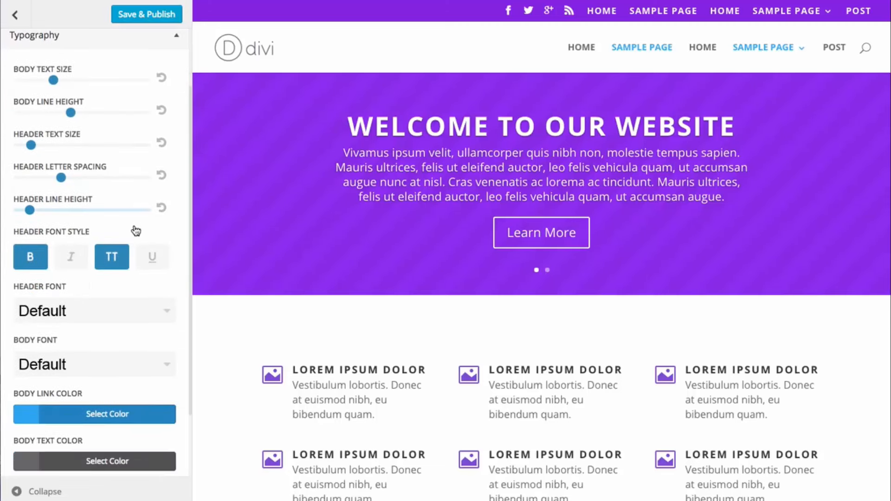
{"action": "scroll", "coordinate": [139, 224], "scroll_direction": "down", "scroll_amount": 2}
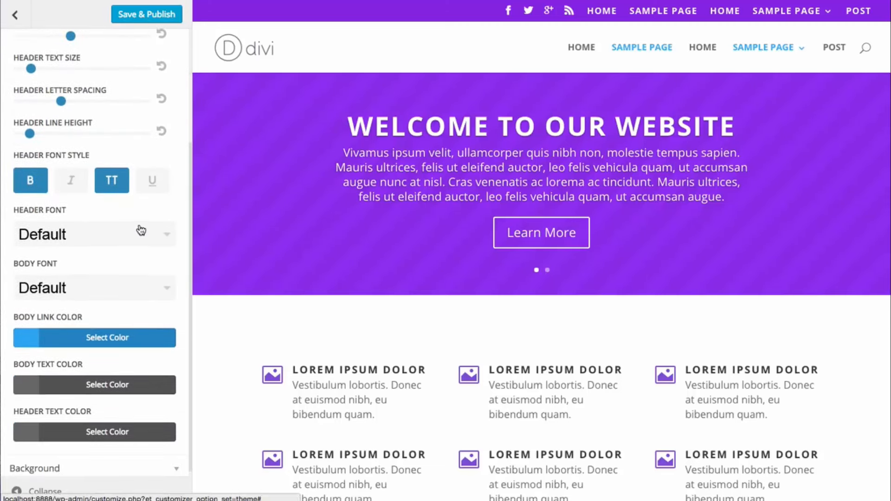
{"action": "scroll", "coordinate": [139, 231], "scroll_direction": "up", "scroll_amount": 2}
{"action": "scroll", "coordinate": [144, 228], "scroll_direction": "down", "scroll_amount": 1}
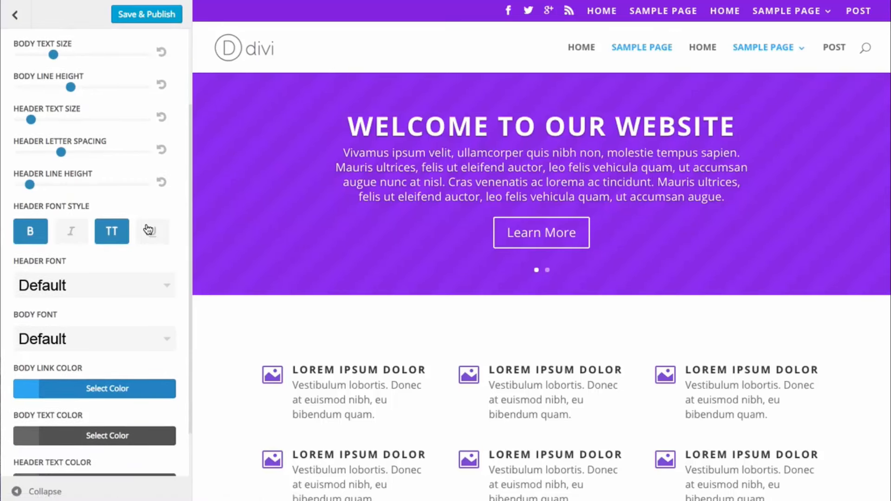
{"action": "left_click", "coordinate": [65, 286]}
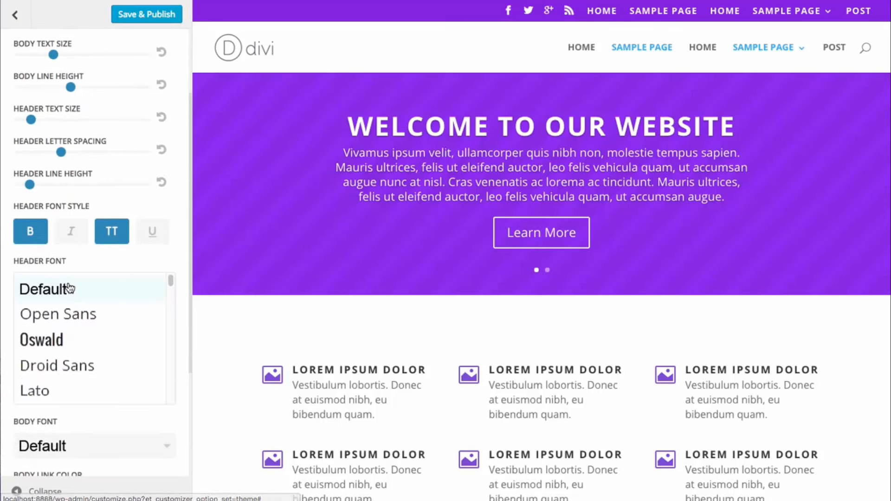
{"action": "scroll", "coordinate": [88, 325], "scroll_direction": "down", "scroll_amount": 1}
{"action": "scroll", "coordinate": [88, 326], "scroll_direction": "down", "scroll_amount": 4}
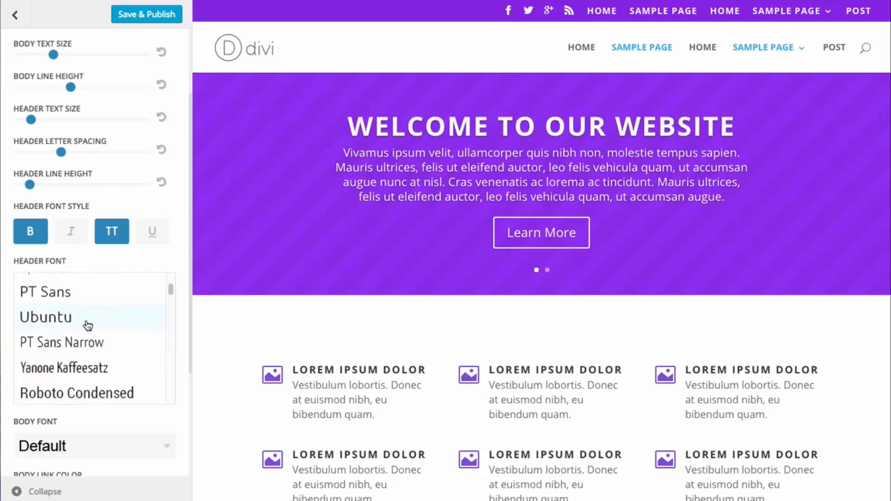
{"action": "scroll", "coordinate": [85, 320], "scroll_direction": "up", "scroll_amount": 6}
{"action": "scroll", "coordinate": [86, 330], "scroll_direction": "down", "scroll_amount": 2}
{"action": "scroll", "coordinate": [87, 341], "scroll_direction": "down", "scroll_amount": 2}
{"action": "scroll", "coordinate": [87, 342], "scroll_direction": "up", "scroll_amount": 1}
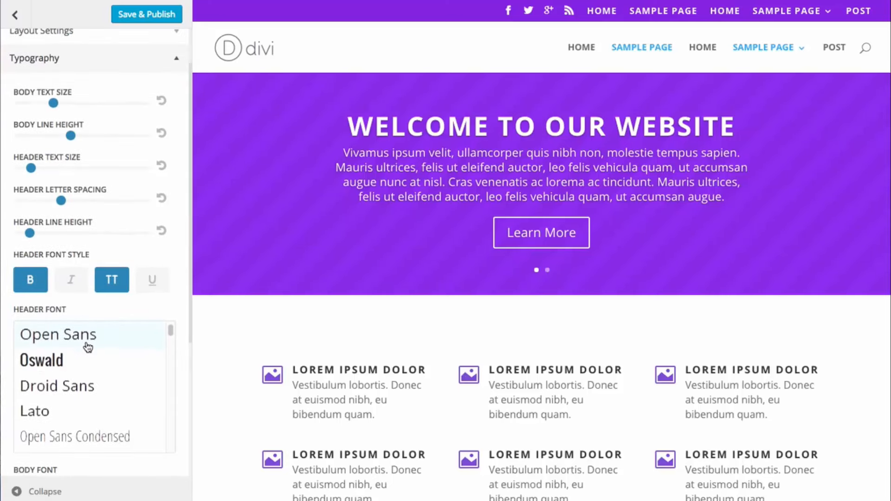
{"action": "scroll", "coordinate": [86, 346], "scroll_direction": "down", "scroll_amount": 7}
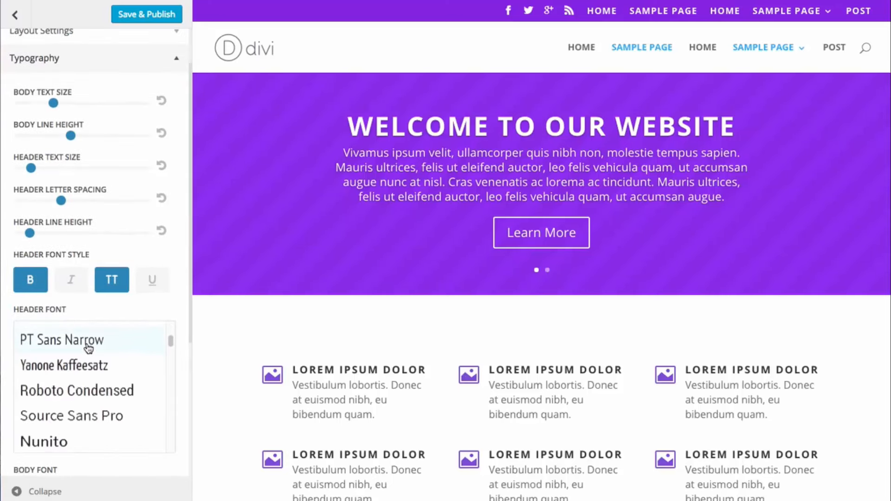
{"action": "left_click", "coordinate": [72, 369]}
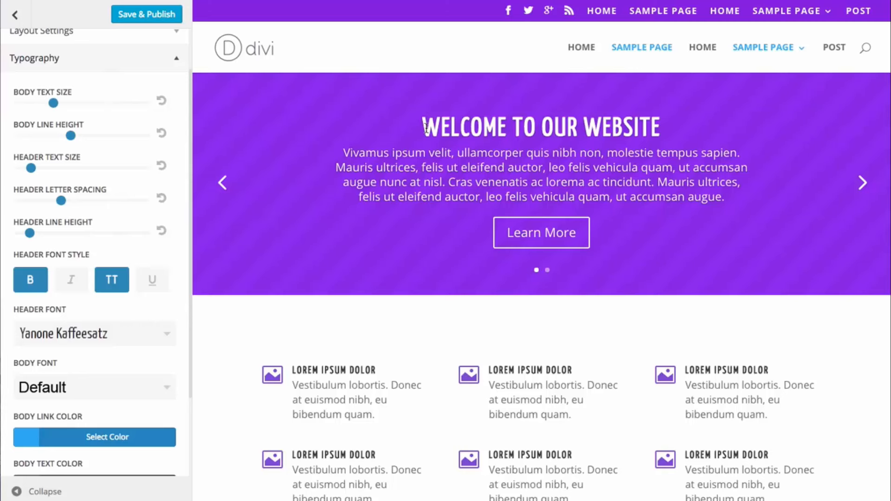
Step: Try preset swatches such as red for the header text color, and set it to purple #8224e3
{"action": "scroll", "coordinate": [93, 283], "scroll_direction": "down", "scroll_amount": 2}
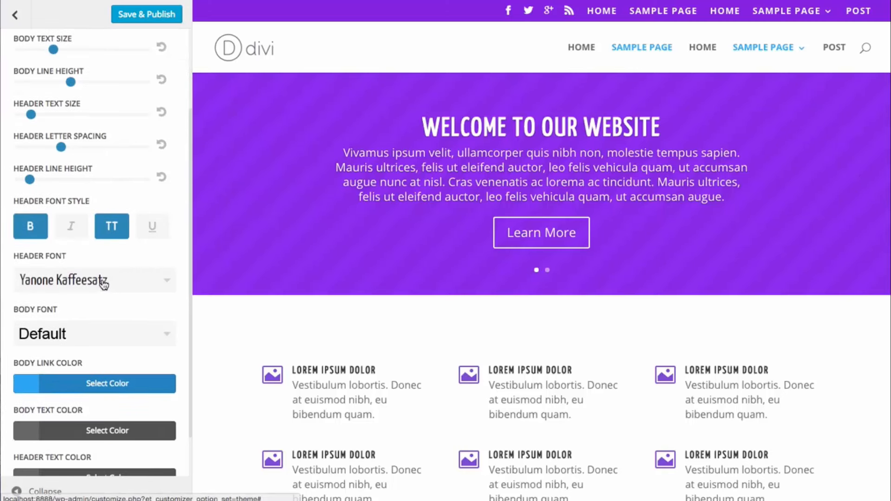
{"action": "scroll", "coordinate": [106, 283], "scroll_direction": "down", "scroll_amount": 2}
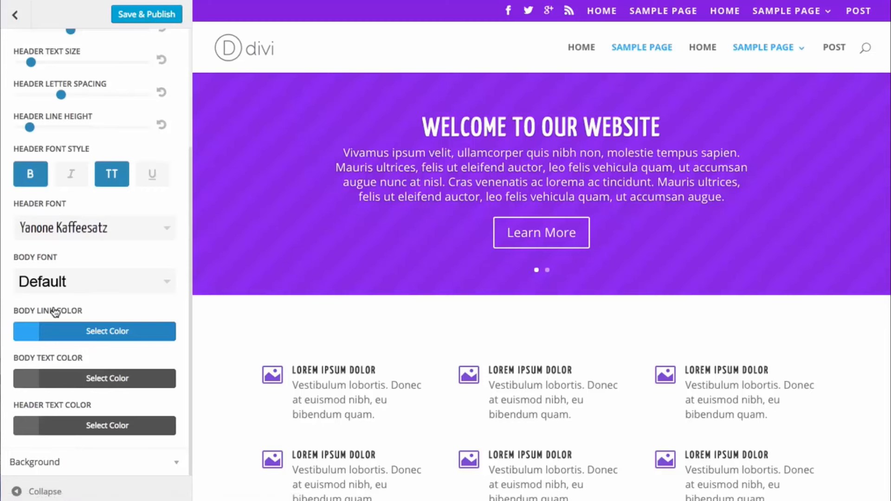
{"action": "left_click", "coordinate": [78, 425]}
{"action": "scroll", "coordinate": [388, 370], "scroll_direction": "down", "scroll_amount": 4}
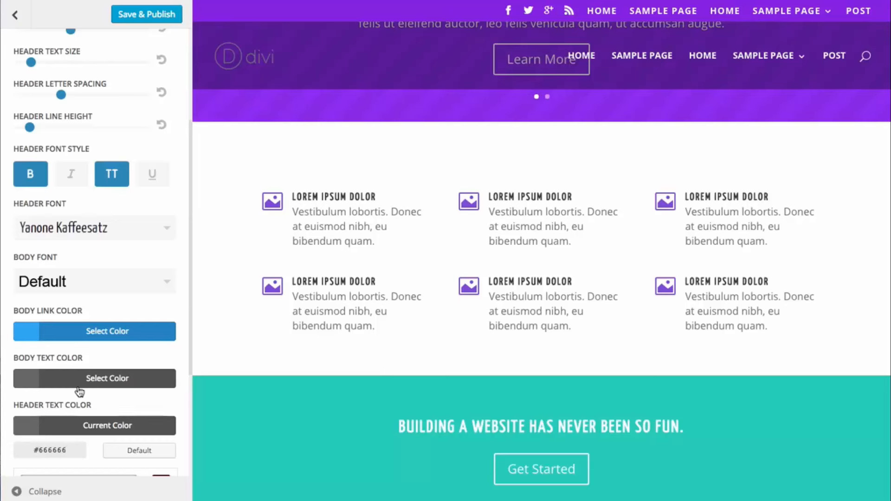
{"action": "scroll", "coordinate": [75, 358], "scroll_direction": "down", "scroll_amount": 2}
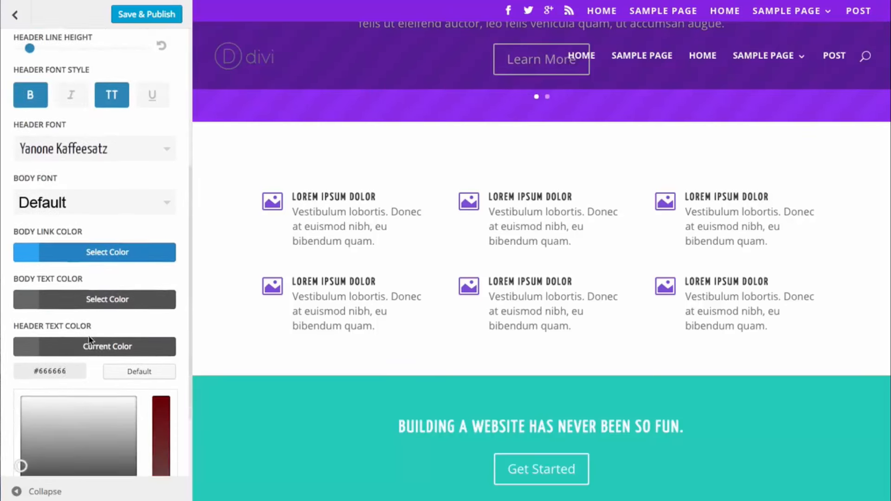
{"action": "scroll", "coordinate": [93, 337], "scroll_direction": "down", "scroll_amount": 2}
{"action": "scroll", "coordinate": [63, 274], "scroll_direction": "down", "scroll_amount": 1}
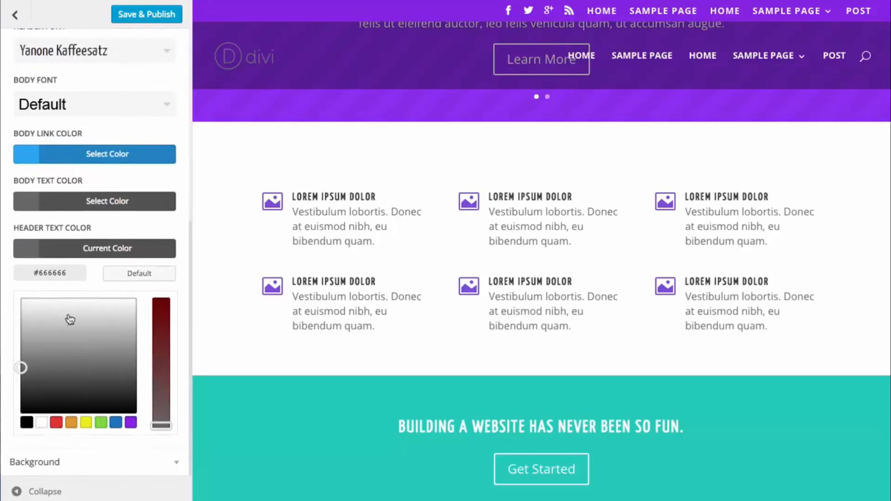
{"action": "left_click", "coordinate": [71, 422]}
{"action": "left_click", "coordinate": [56, 422]}
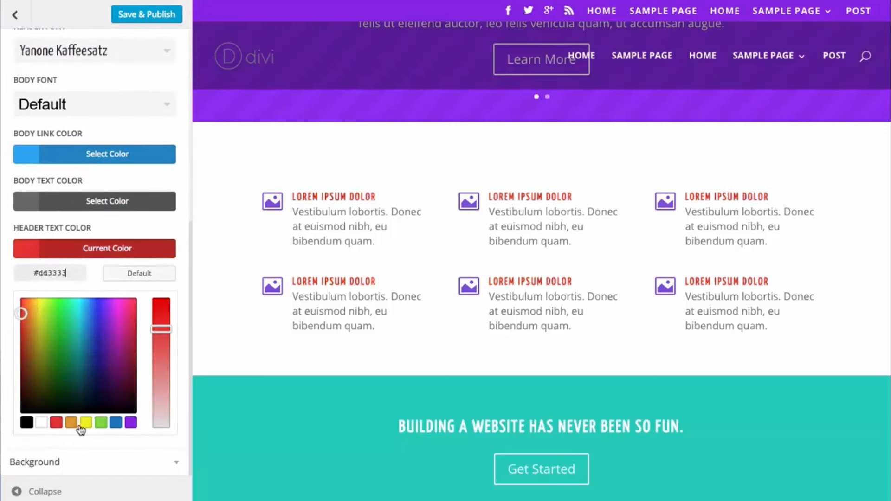
{"action": "left_click", "coordinate": [116, 422]}
{"action": "left_click", "coordinate": [130, 423]}
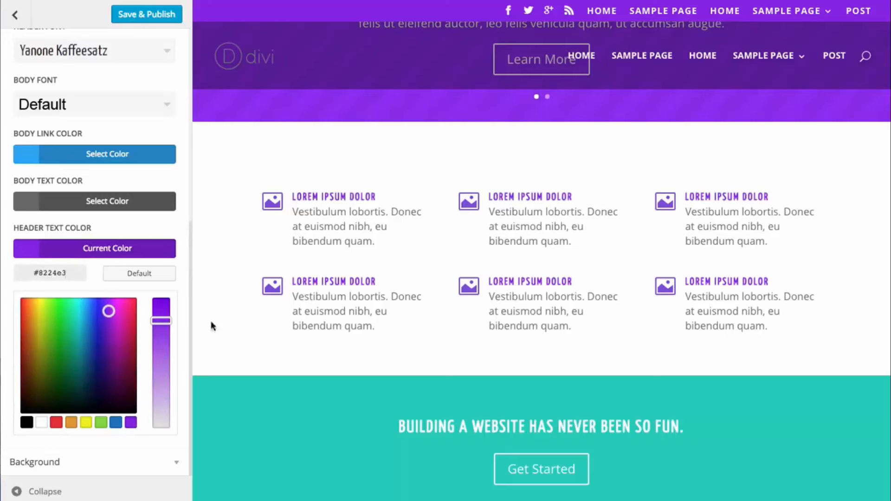
{"action": "left_click", "coordinate": [134, 251]}
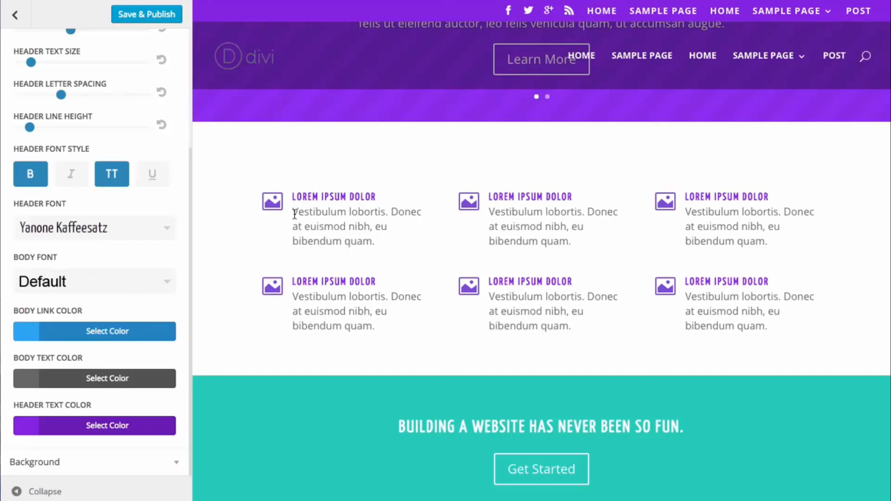
Step: Darken the body text color to a near-black grey
{"action": "left_click", "coordinate": [128, 380]}
{"action": "scroll", "coordinate": [128, 380], "scroll_direction": "down", "scroll_amount": 3}
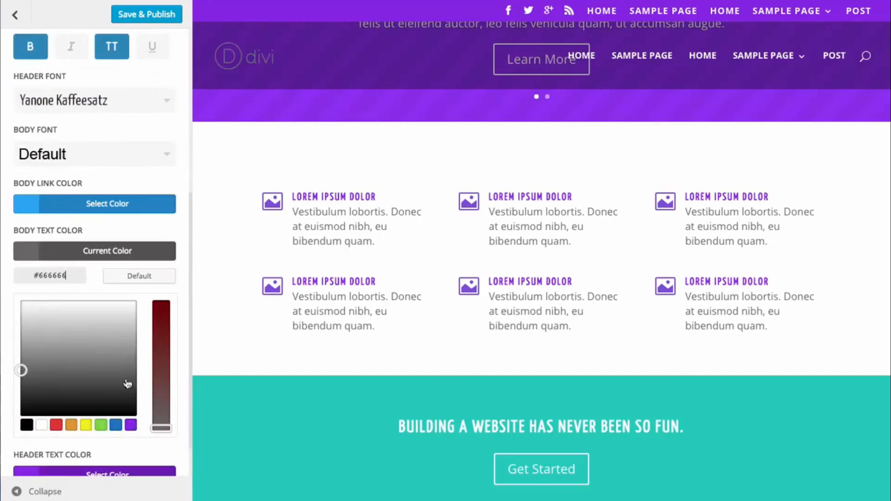
{"action": "left_click_drag", "start_coordinate": [33, 388], "coordinate": [12, 397]}
{"action": "left_click", "coordinate": [96, 253]}
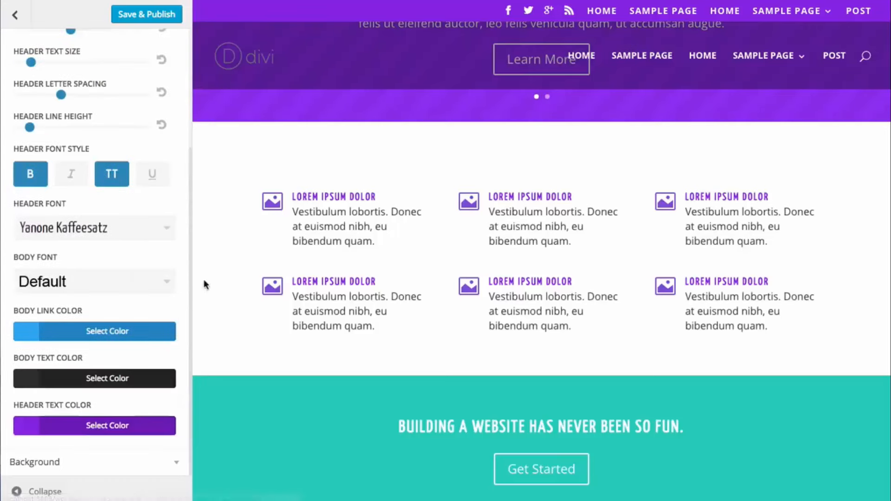
{"action": "scroll", "coordinate": [109, 342], "scroll_direction": "up", "scroll_amount": 2}
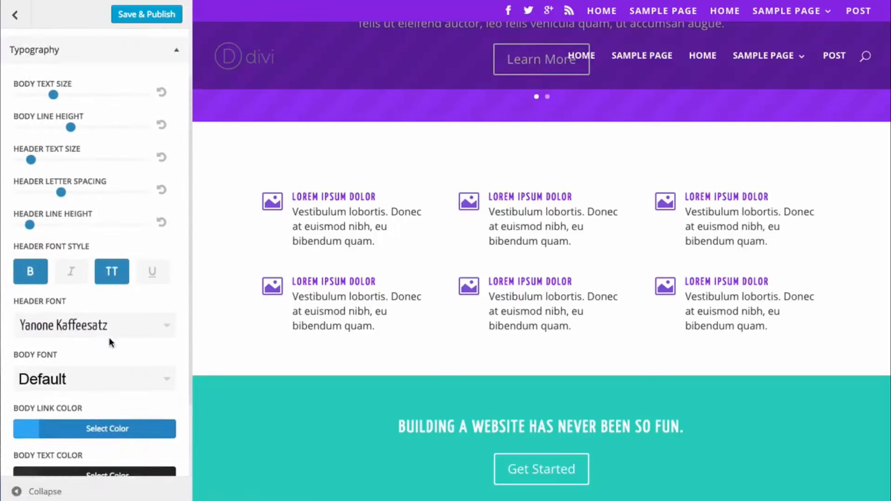
Step: Switch from the Typography settings to the site's Background settings and look over the homepage preview
{"action": "scroll", "coordinate": [109, 342], "scroll_direction": "up", "scroll_amount": 2}
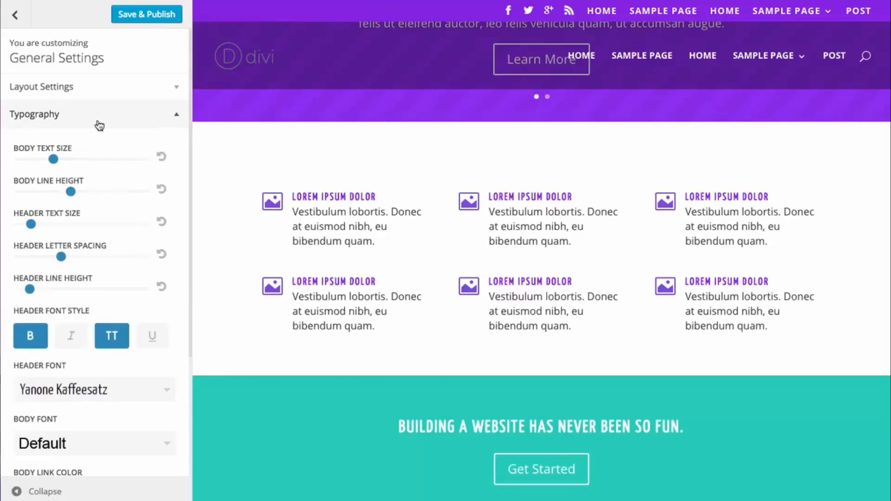
{"action": "left_click", "coordinate": [81, 120]}
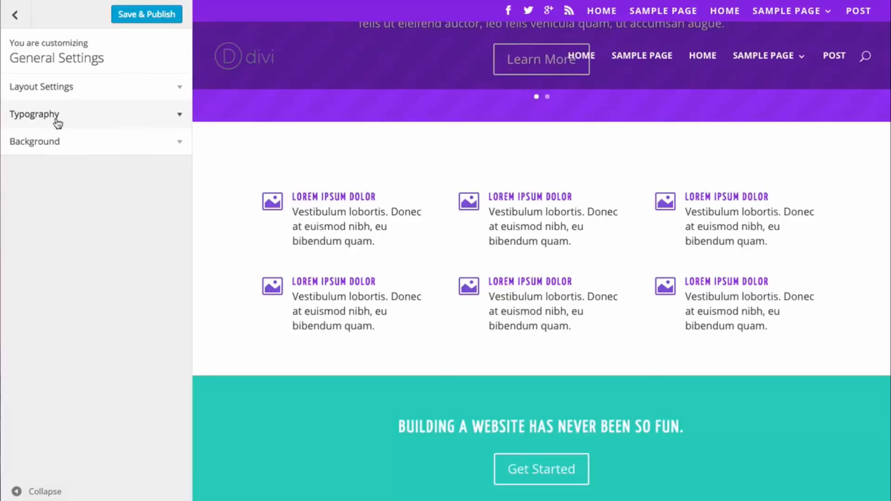
{"action": "left_click", "coordinate": [78, 148]}
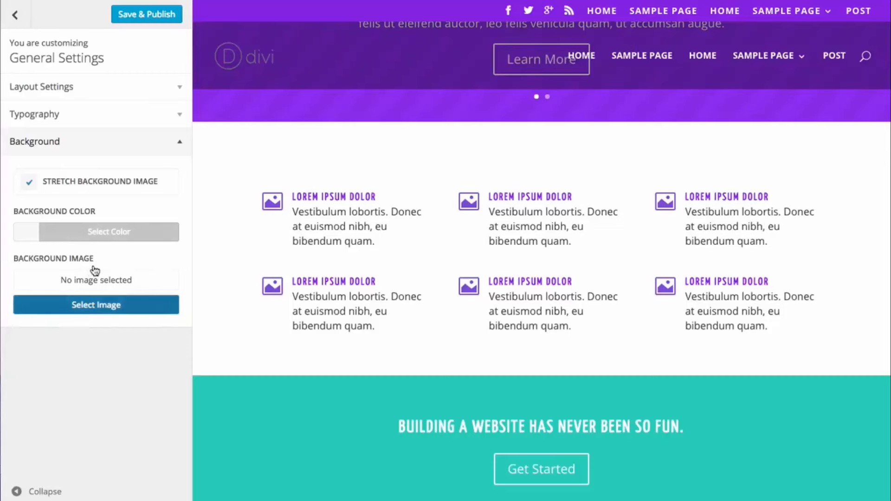
{"action": "scroll", "coordinate": [503, 269], "scroll_direction": "down", "scroll_amount": 6}
{"action": "scroll", "coordinate": [485, 264], "scroll_direction": "up", "scroll_amount": 4}
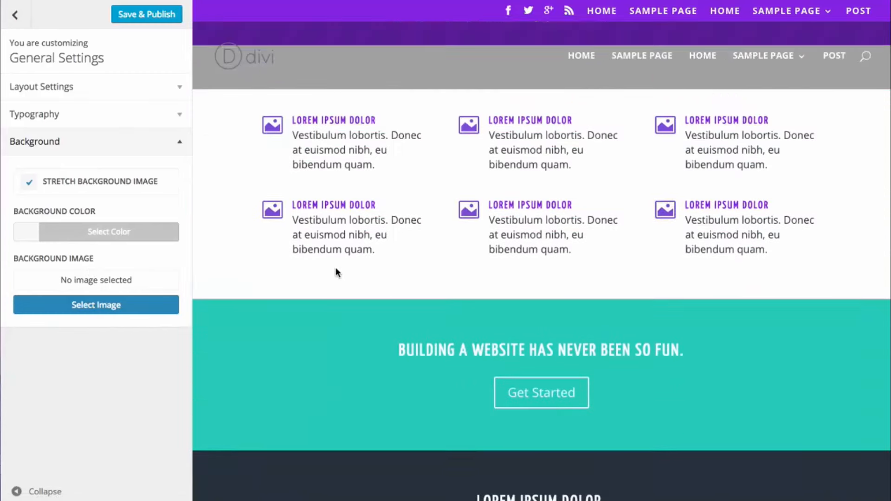
{"action": "scroll", "coordinate": [337, 272], "scroll_direction": "up", "scroll_amount": 6}
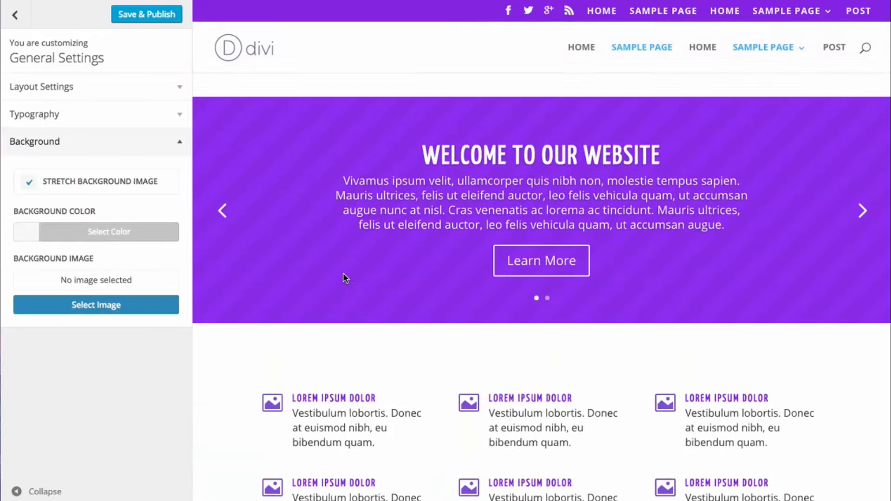
{"action": "scroll", "coordinate": [343, 274], "scroll_direction": "down", "scroll_amount": 2}
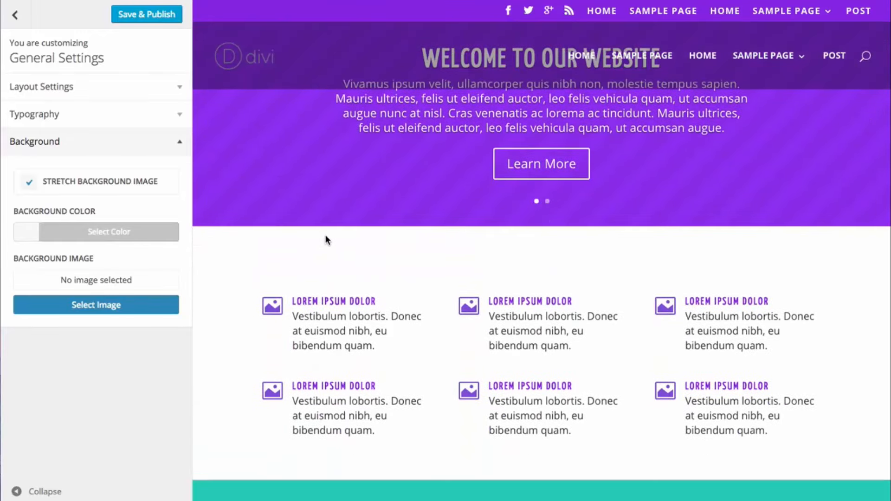
Step: Enable the boxed layout for the site in the Layout Settings
{"action": "left_click", "coordinate": [82, 96]}
{"action": "left_click", "coordinate": [28, 128]}
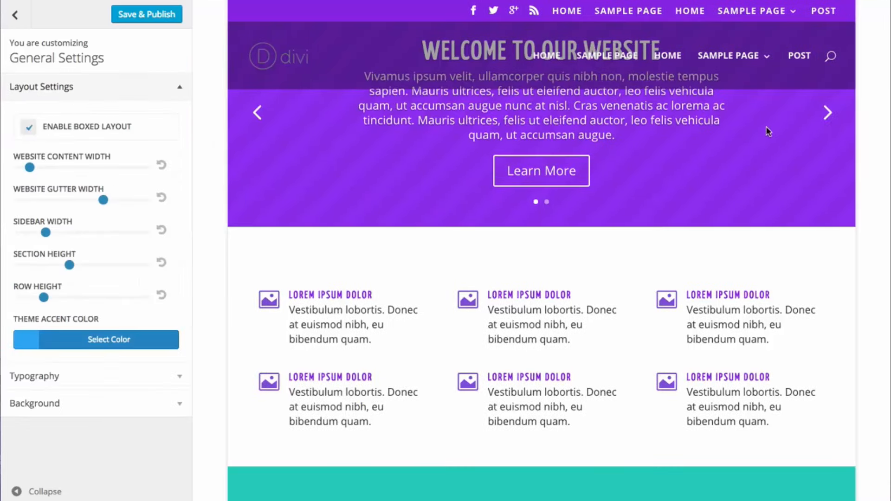
{"action": "scroll", "coordinate": [863, 160], "scroll_direction": "down", "scroll_amount": 2}
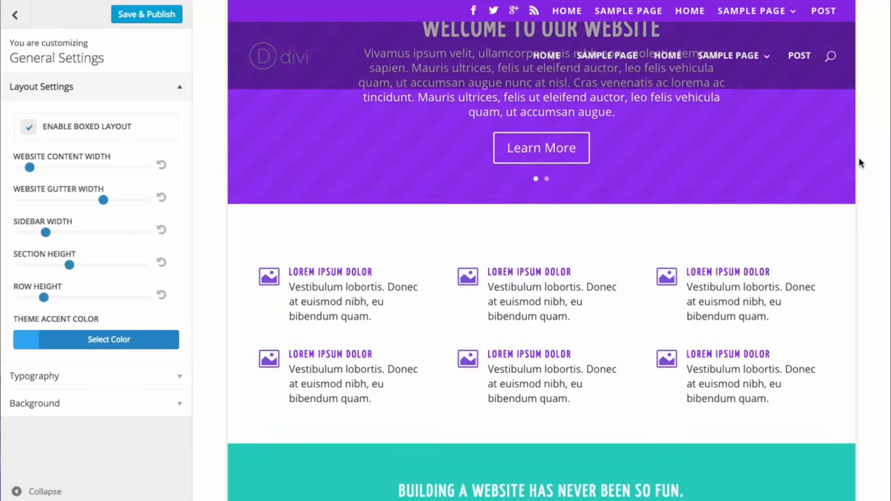
Step: Try the preset blue #1e73be as the site background color, and set it to the preset purple
{"action": "left_click", "coordinate": [66, 89]}
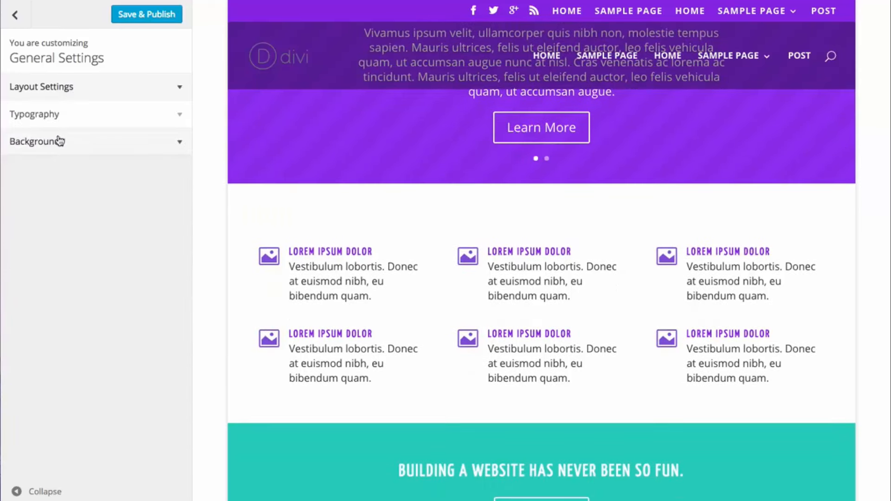
{"action": "left_click", "coordinate": [60, 142]}
{"action": "left_click", "coordinate": [42, 239]}
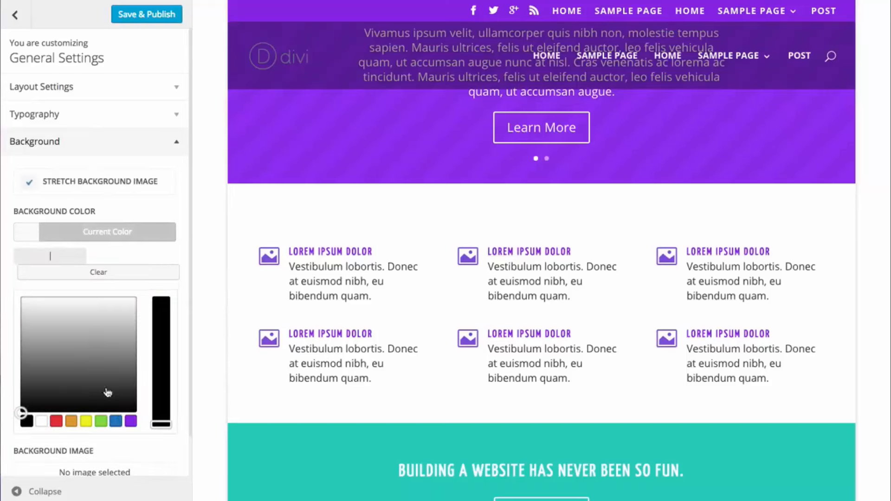
{"action": "left_click", "coordinate": [116, 421]}
{"action": "left_click", "coordinate": [131, 421]}
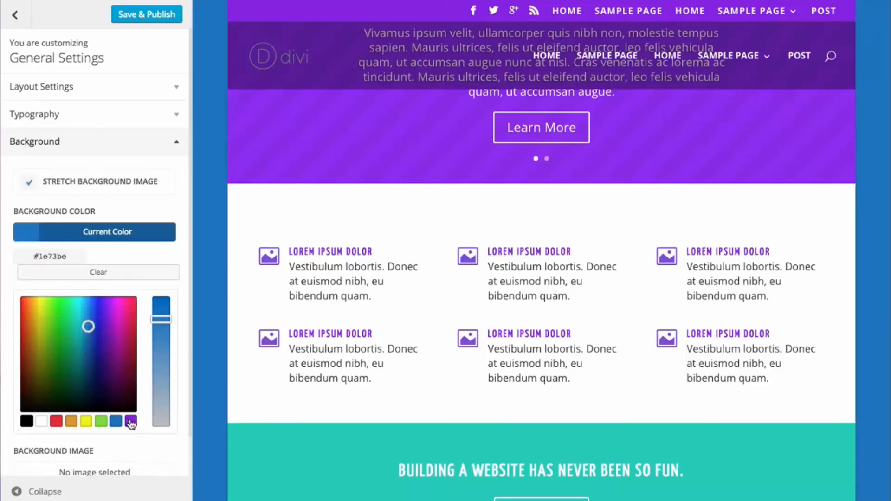
{"action": "left_click", "coordinate": [119, 239]}
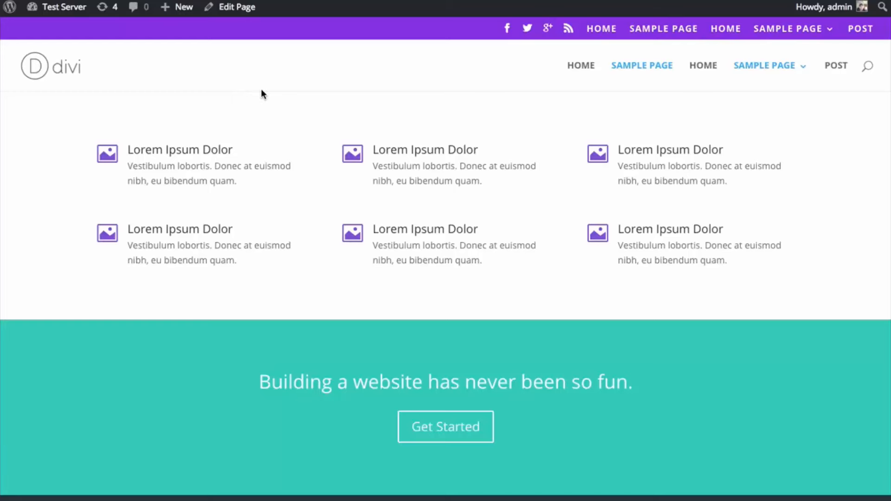
Step: Go to the WordPress Dashboard and open Divi's Theme Customizer
{"action": "mouse_move", "coordinate": [54, 13]}
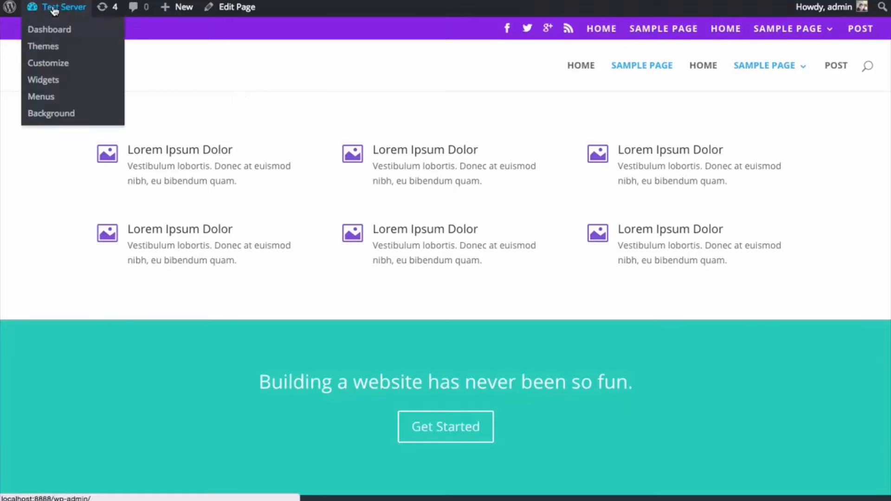
{"action": "left_click", "coordinate": [50, 33]}
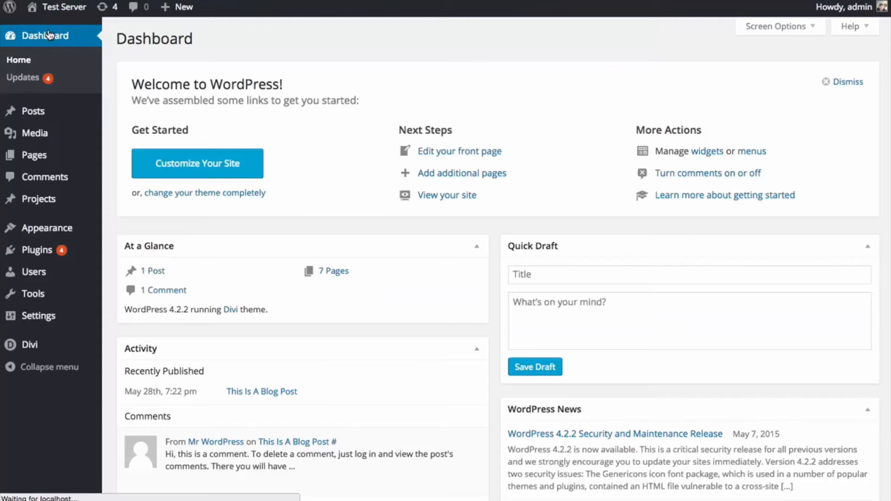
{"action": "mouse_move", "coordinate": [44, 353]}
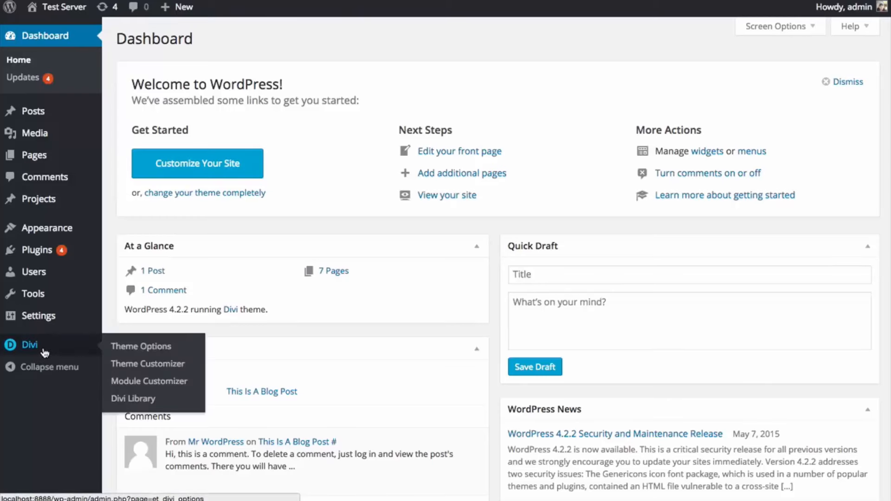
{"action": "left_click", "coordinate": [145, 368]}
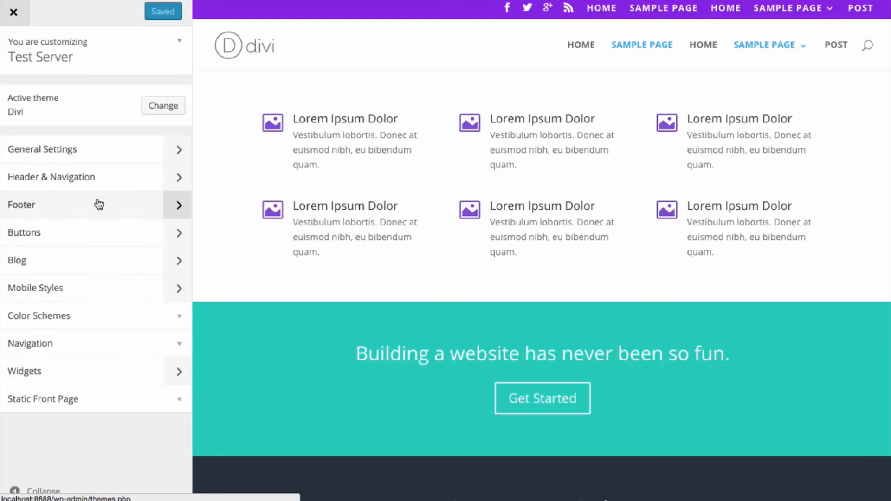
Step: Open the Mobile Styles, look through the page in the tablet preview, and show the Phone settings with their preview
{"action": "left_click", "coordinate": [66, 291]}
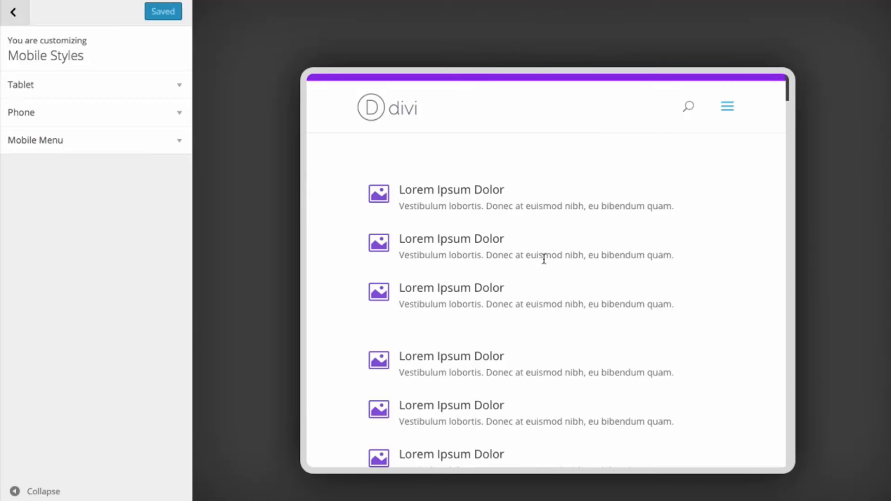
{"action": "scroll", "coordinate": [548, 250], "scroll_direction": "down", "scroll_amount": 10}
{"action": "scroll", "coordinate": [546, 260], "scroll_direction": "up", "scroll_amount": 10}
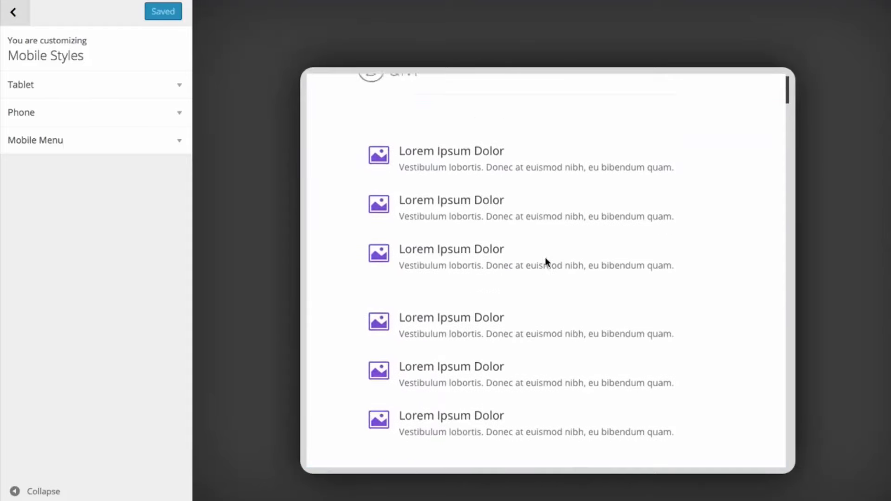
{"action": "scroll", "coordinate": [545, 257], "scroll_direction": "up", "scroll_amount": 2}
{"action": "left_click", "coordinate": [83, 113]}
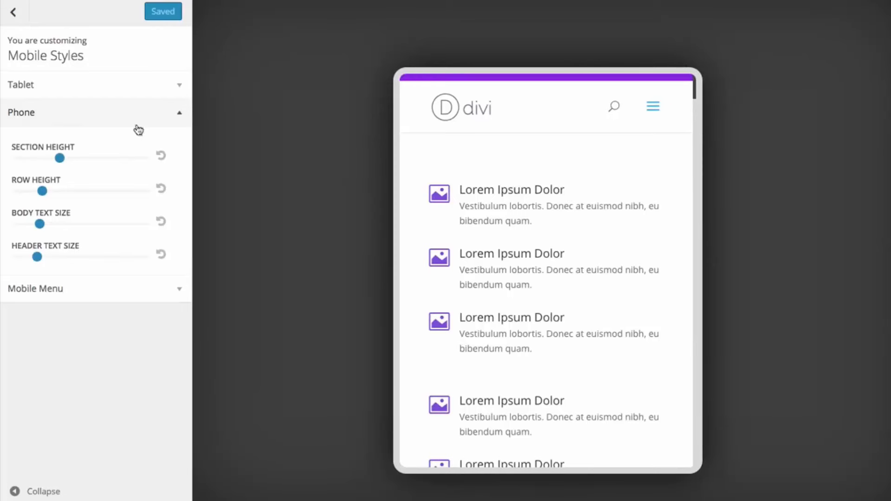
Step: Try larger body text and header text sizes for tablets and check them further down the page
{"action": "left_click", "coordinate": [66, 82]}
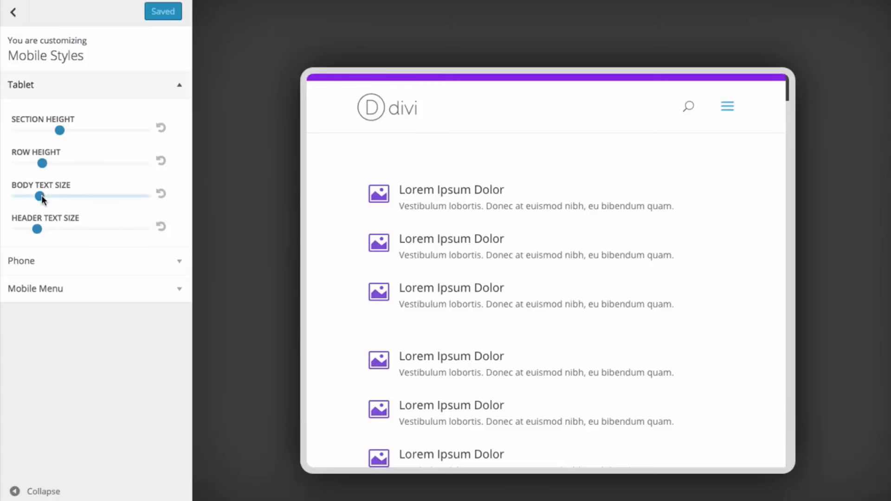
{"action": "left_click_drag", "start_coordinate": [46, 198], "coordinate": [70, 198]}
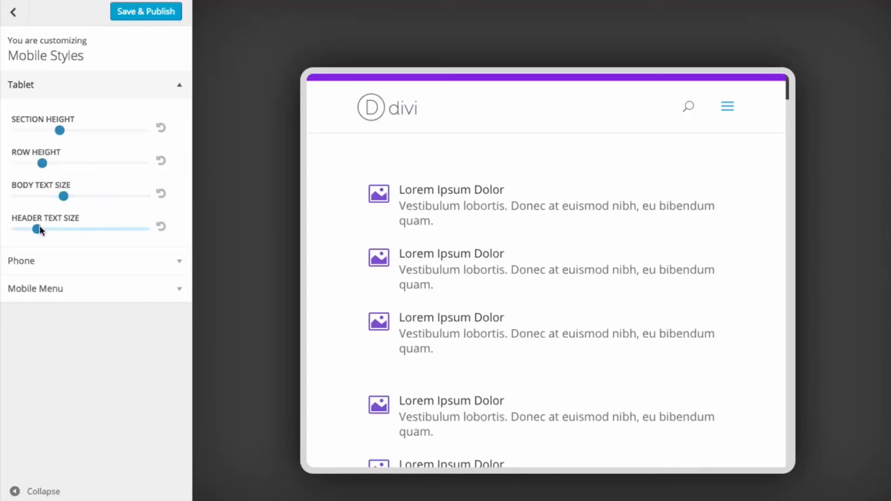
{"action": "left_click_drag", "start_coordinate": [37, 230], "coordinate": [78, 229]}
{"action": "scroll", "coordinate": [527, 224], "scroll_direction": "down", "scroll_amount": 5}
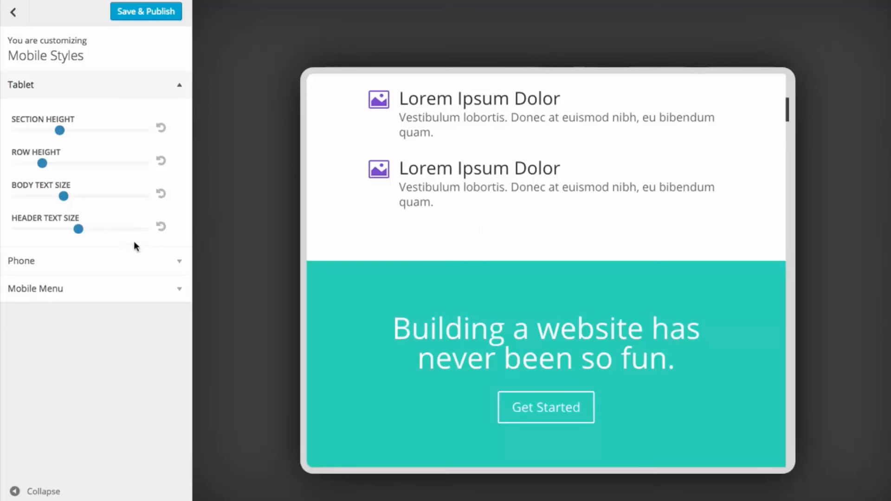
Step: Try smaller section and row heights for tablets, raise the row height slightly, and try a taller section height
{"action": "left_click_drag", "start_coordinate": [58, 131], "coordinate": [38, 130]}
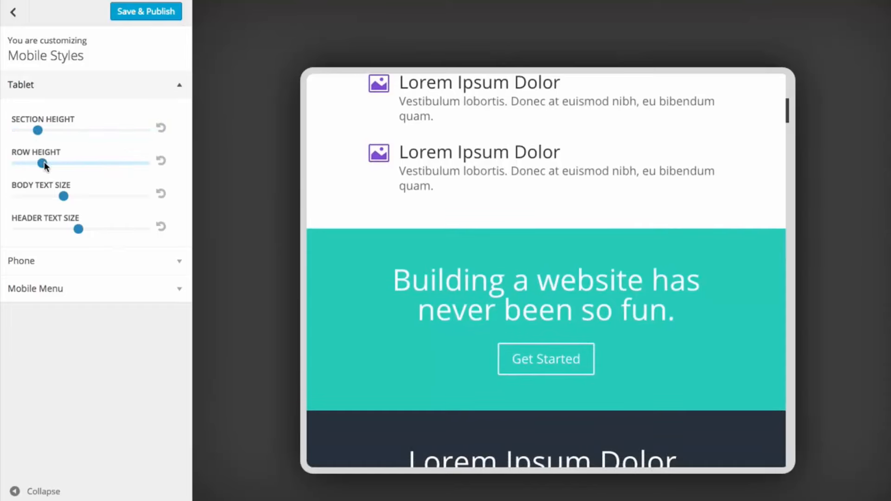
{"action": "mouse_move", "coordinate": [42, 163]}
{"action": "left_mouse_down"}
{"action": "mouse_move", "coordinate": [27, 162]}
{"action": "mouse_move", "coordinate": [34, 163]}
{"action": "left_mouse_up"}
{"action": "scroll", "coordinate": [471, 280], "scroll_direction": "down", "scroll_amount": 5}
{"action": "scroll", "coordinate": [544, 351], "scroll_direction": "down", "scroll_amount": 1}
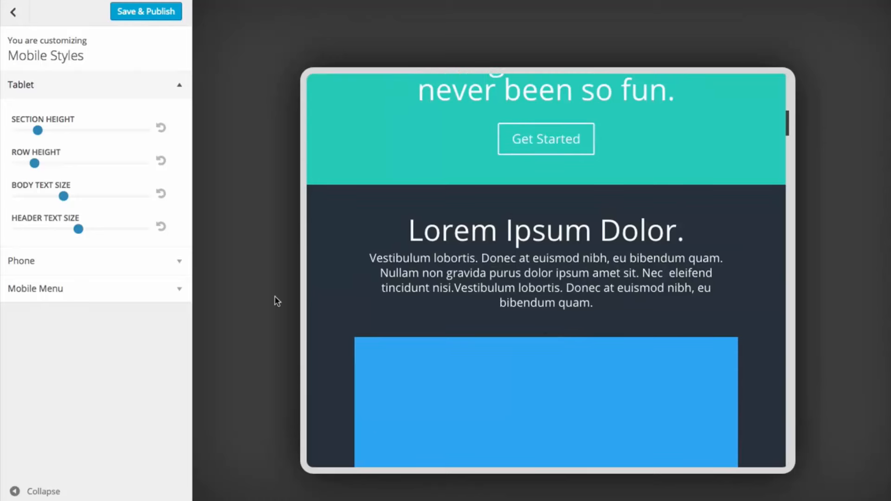
{"action": "mouse_move", "coordinate": [37, 164]}
{"action": "left_mouse_down"}
{"action": "mouse_move", "coordinate": [17, 163]}
{"action": "mouse_move", "coordinate": [39, 163]}
{"action": "left_mouse_up"}
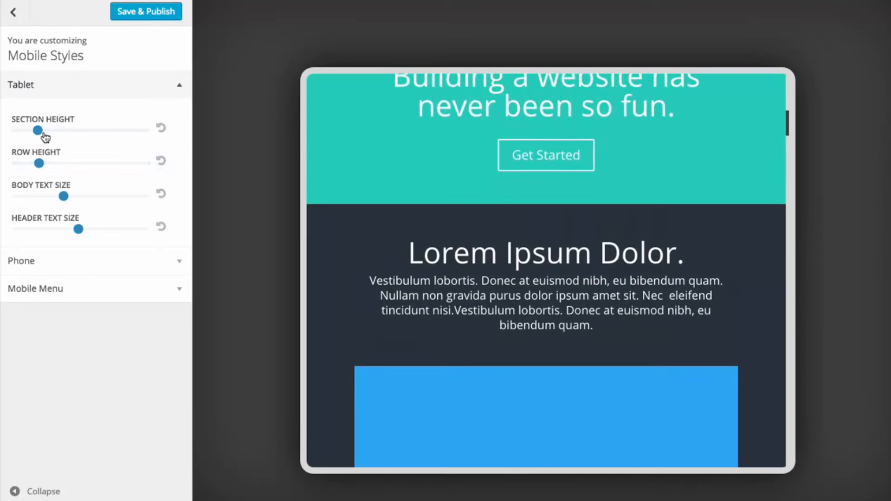
{"action": "left_click_drag", "start_coordinate": [38, 132], "coordinate": [73, 131]}
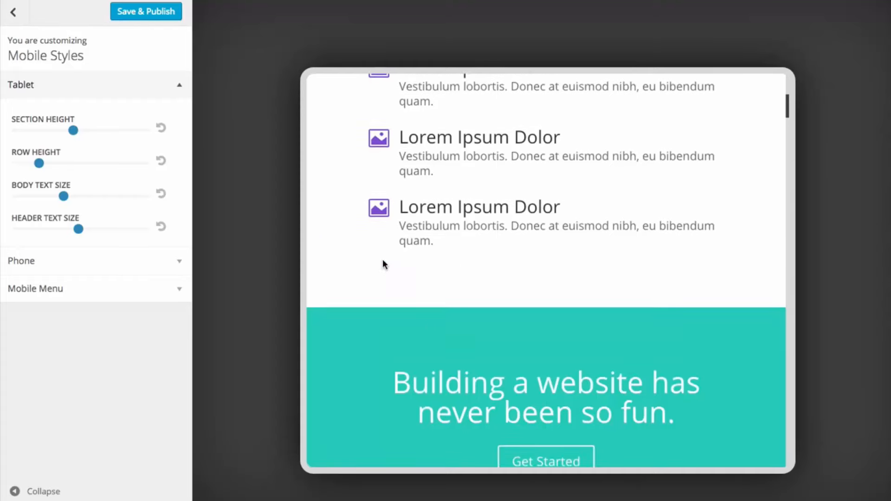
Step: Reset the tablet section height, row height, body text size and header text size to their defaults
{"action": "left_click", "coordinate": [161, 132]}
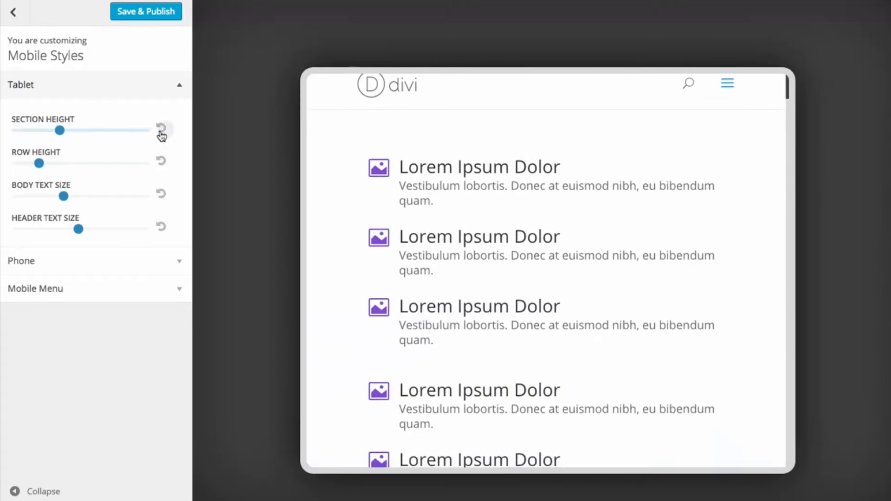
{"action": "left_click", "coordinate": [161, 161]}
{"action": "left_click", "coordinate": [161, 194]}
{"action": "left_click", "coordinate": [164, 227]}
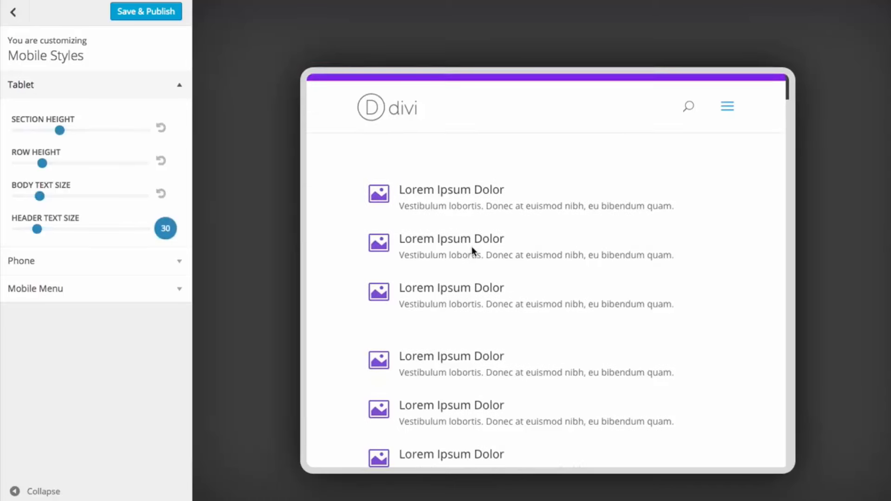
Step: Increase the body and header text sizes for phones and reduce the phone section height
{"action": "left_click", "coordinate": [71, 263]}
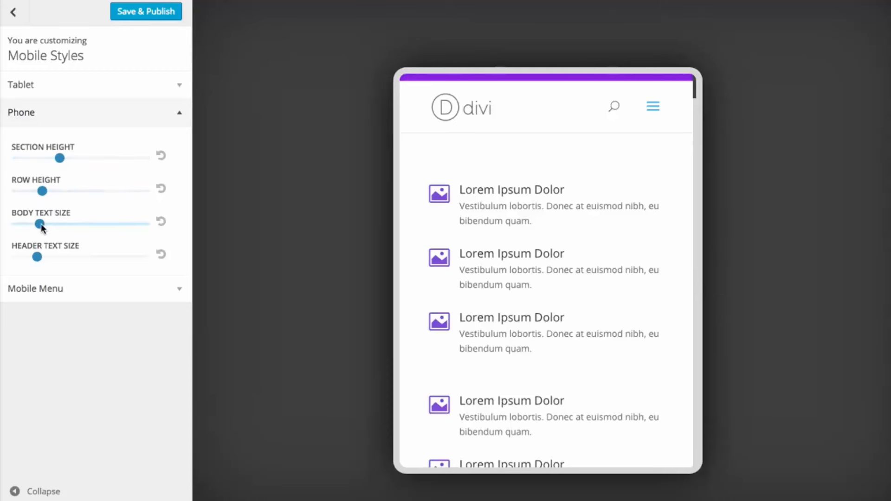
{"action": "left_click_drag", "start_coordinate": [39, 225], "coordinate": [64, 228]}
{"action": "left_click_drag", "start_coordinate": [37, 257], "coordinate": [75, 257]}
{"action": "scroll", "coordinate": [499, 229], "scroll_direction": "down", "scroll_amount": 2}
{"action": "scroll", "coordinate": [500, 228], "scroll_direction": "down", "scroll_amount": 5}
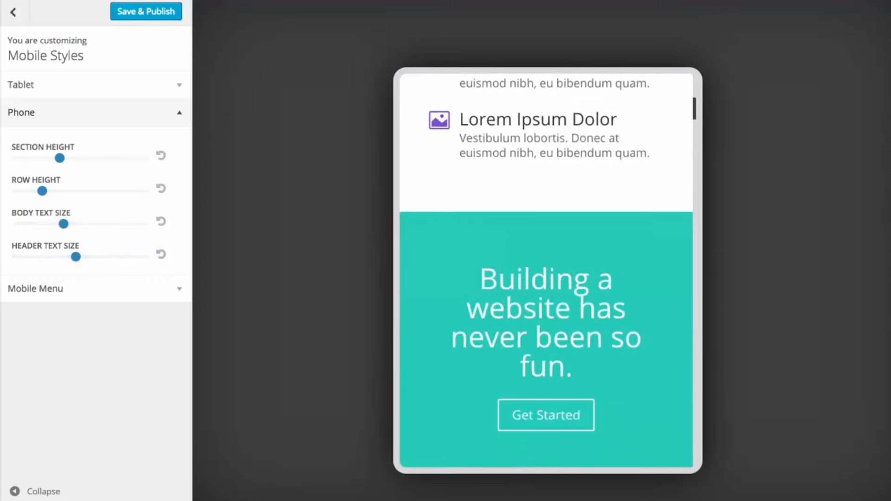
{"action": "left_click_drag", "start_coordinate": [60, 158], "coordinate": [24, 161]}
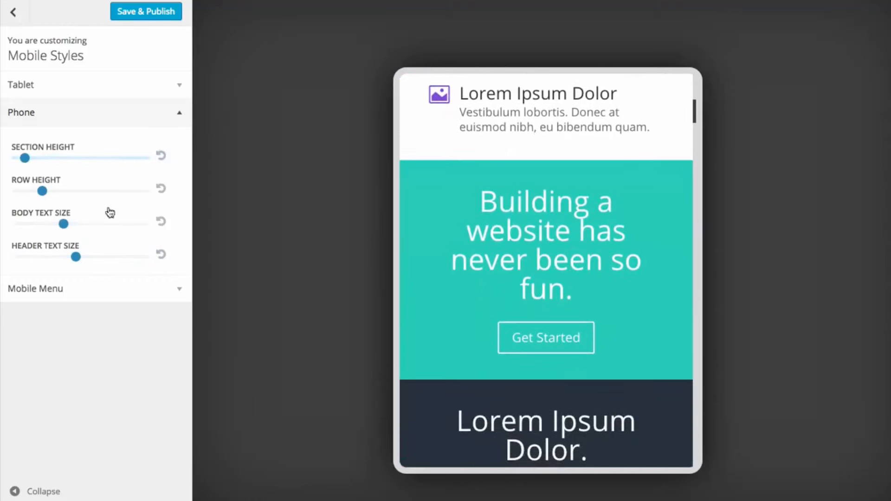
Step: Open the Mobile Menu settings, and expand and collapse the navigation menu in the phone preview
{"action": "left_click", "coordinate": [126, 288]}
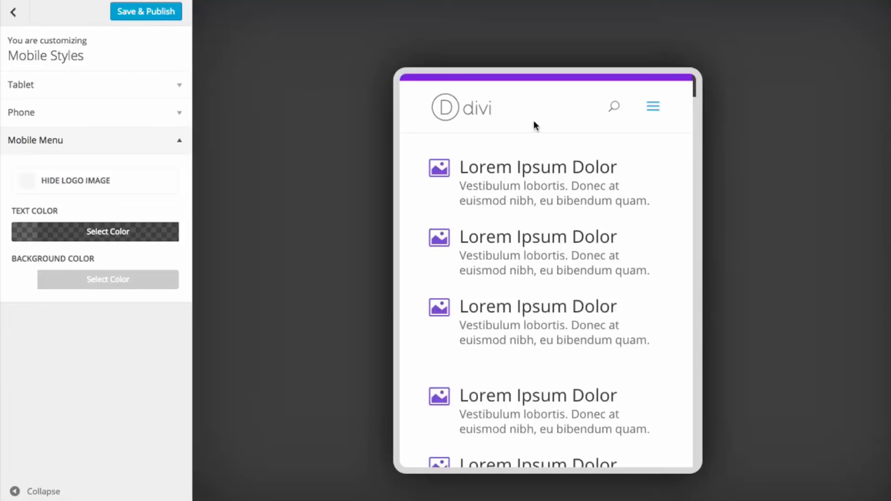
{"action": "left_click", "coordinate": [655, 111]}
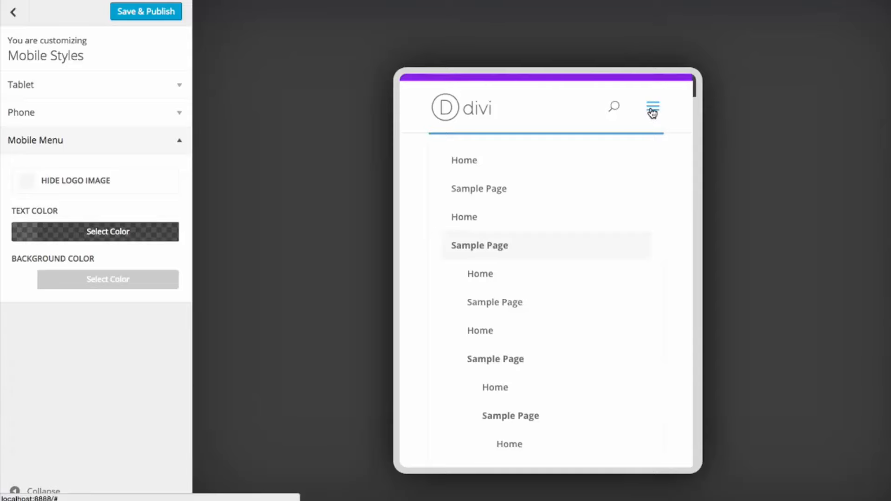
{"action": "left_click", "coordinate": [567, 219]}
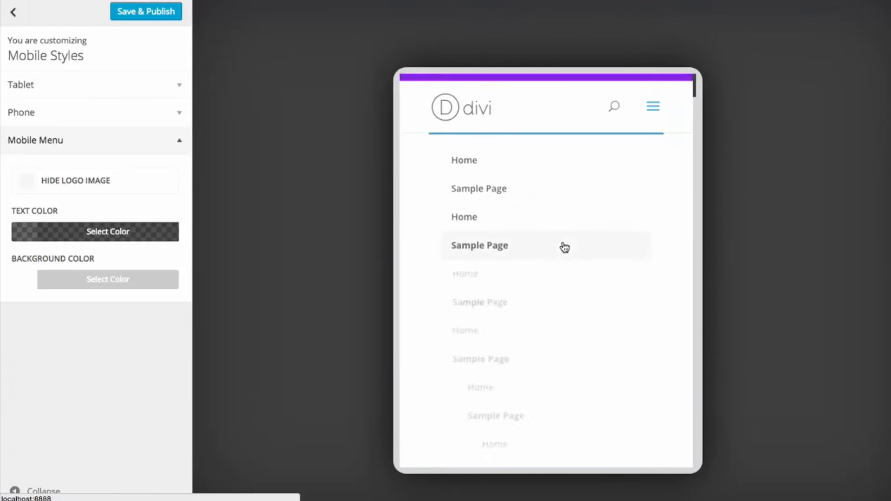
{"action": "left_click", "coordinate": [655, 110]}
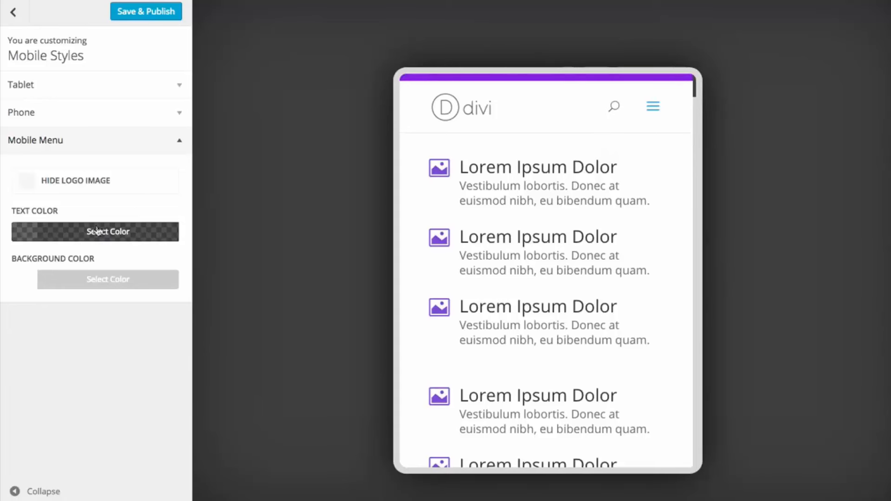
Step: Set the mobile menu's background color to blue #1e73be
{"action": "left_click", "coordinate": [80, 281]}
{"action": "left_click", "coordinate": [116, 456]}
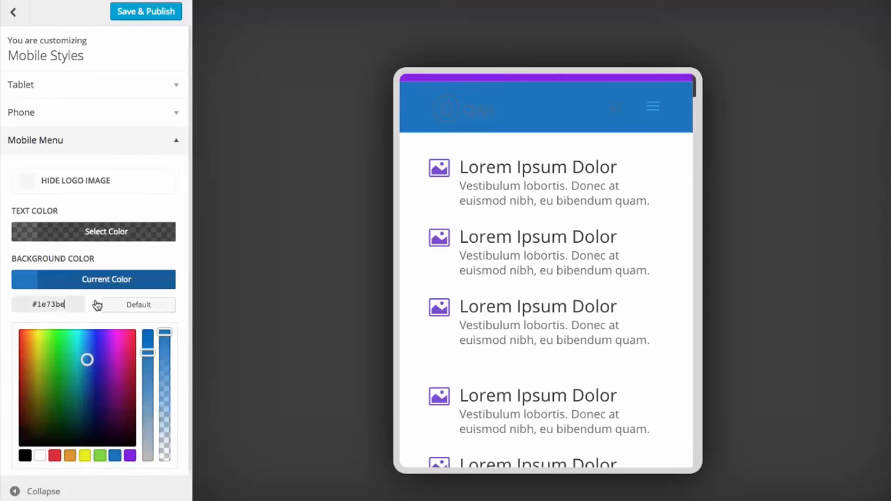
{"action": "left_click", "coordinate": [88, 279]}
Step: Set the mobile menu's text color to fully opaque white #ffffff, and turn hiding of the logo image on and off again
{"action": "left_click", "coordinate": [87, 232]}
{"action": "left_click", "coordinate": [44, 407]}
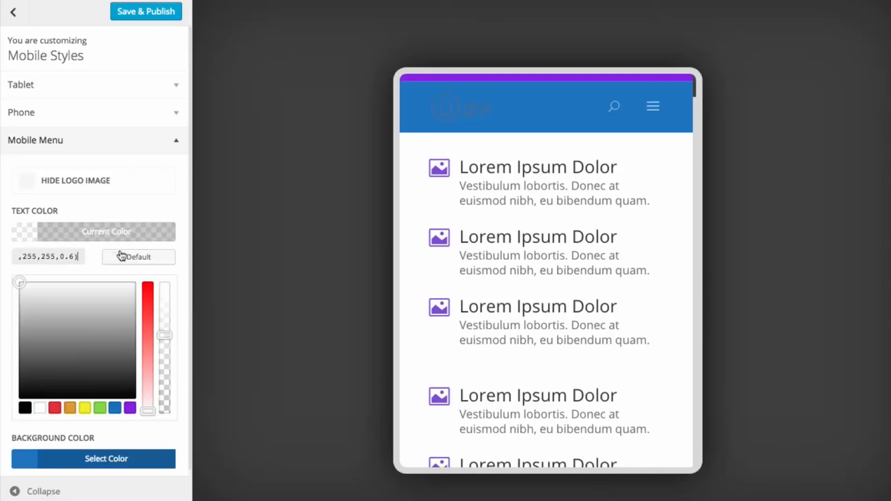
{"action": "left_click_drag", "start_coordinate": [170, 357], "coordinate": [170, 265]}
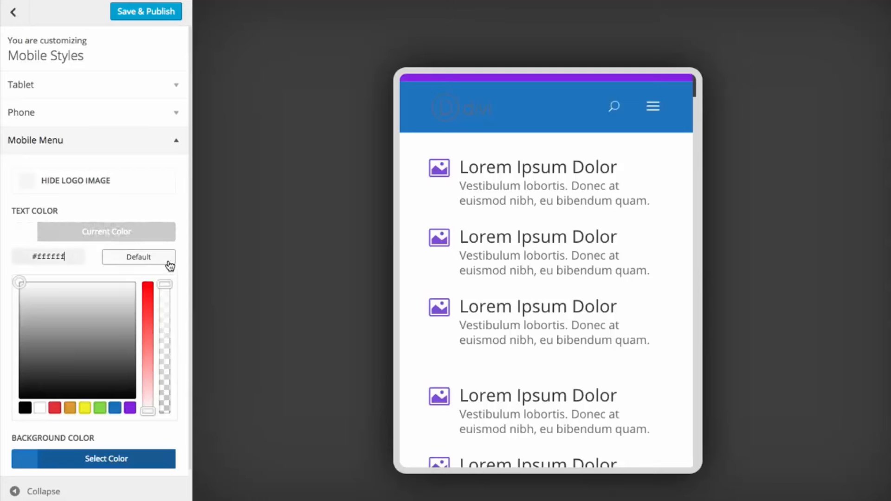
{"action": "left_click", "coordinate": [123, 240]}
{"action": "scroll", "coordinate": [588, 223], "scroll_direction": "down", "scroll_amount": 5}
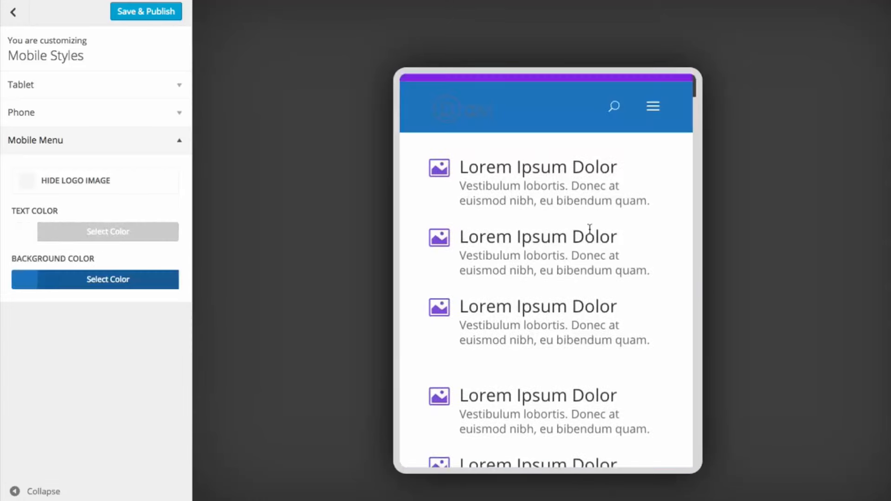
{"action": "left_click", "coordinate": [27, 182]}
{"action": "left_click", "coordinate": [27, 181]}
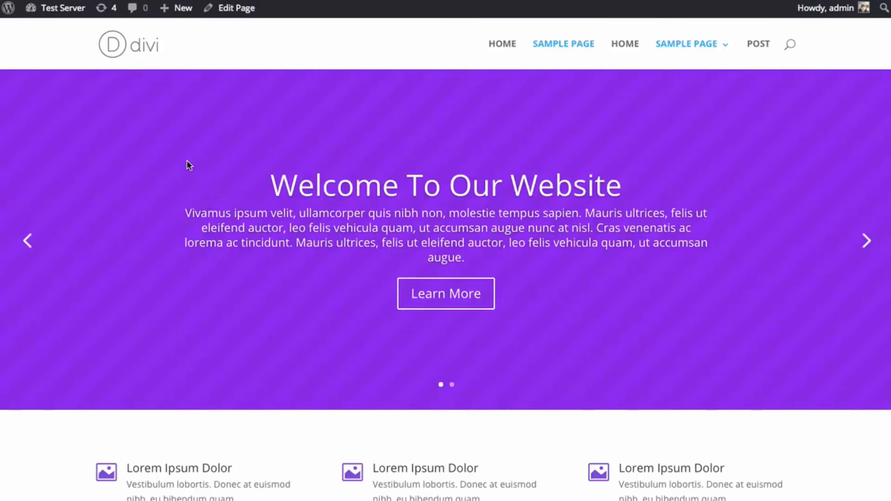
Step: Go to the WordPress dashboard, open Divi's Module Customizer and look through its list of modules
{"action": "mouse_move", "coordinate": [51, 9]}
{"action": "left_click", "coordinate": [53, 31]}
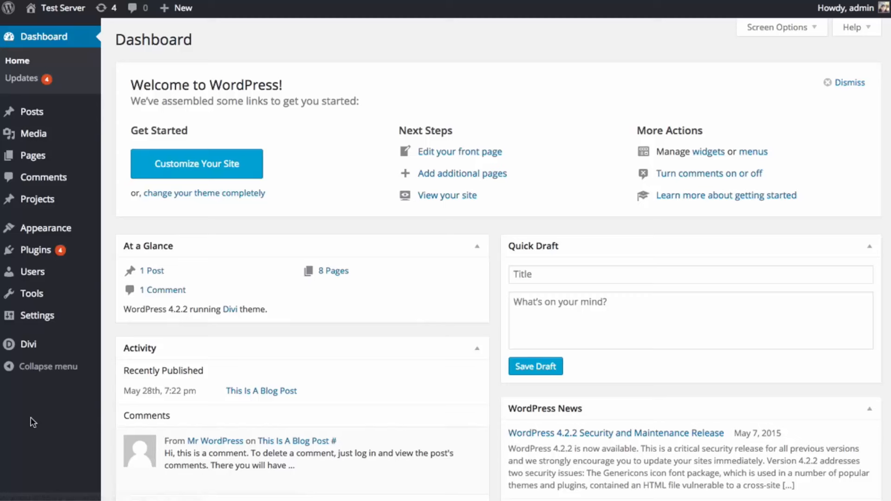
{"action": "mouse_move", "coordinate": [39, 354]}
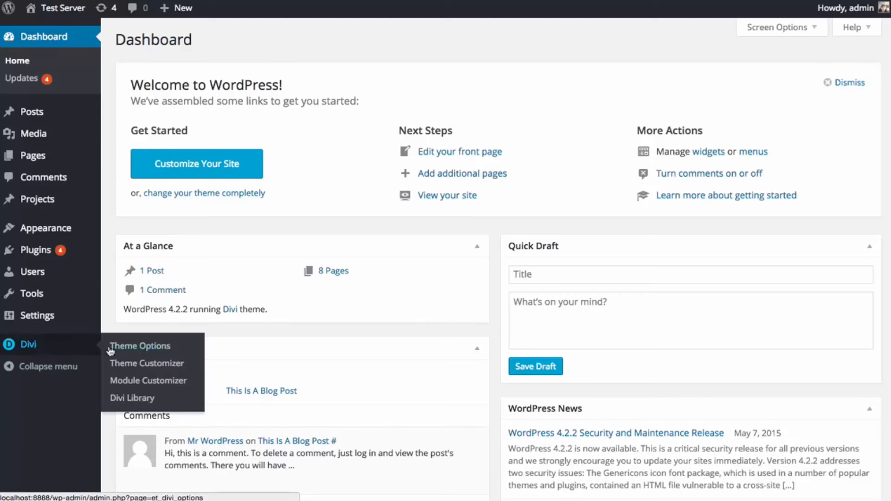
{"action": "left_click", "coordinate": [152, 385]}
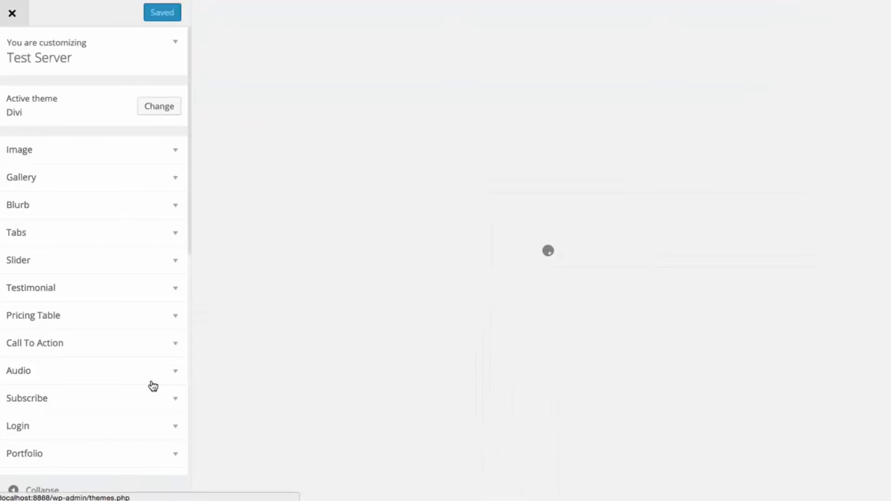
{"action": "scroll", "coordinate": [134, 208], "scroll_direction": "down", "scroll_amount": 5}
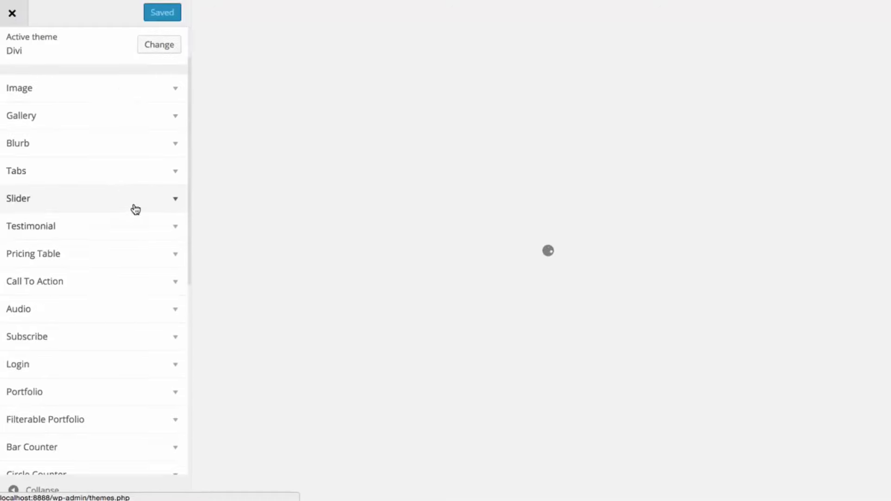
{"action": "scroll", "coordinate": [134, 212], "scroll_direction": "down", "scroll_amount": 10}
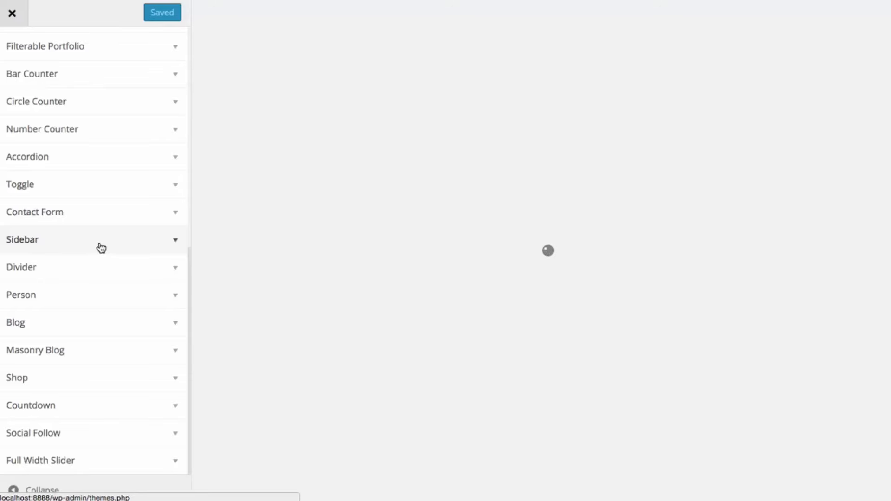
{"action": "scroll", "coordinate": [107, 265], "scroll_direction": "up", "scroll_amount": 15}
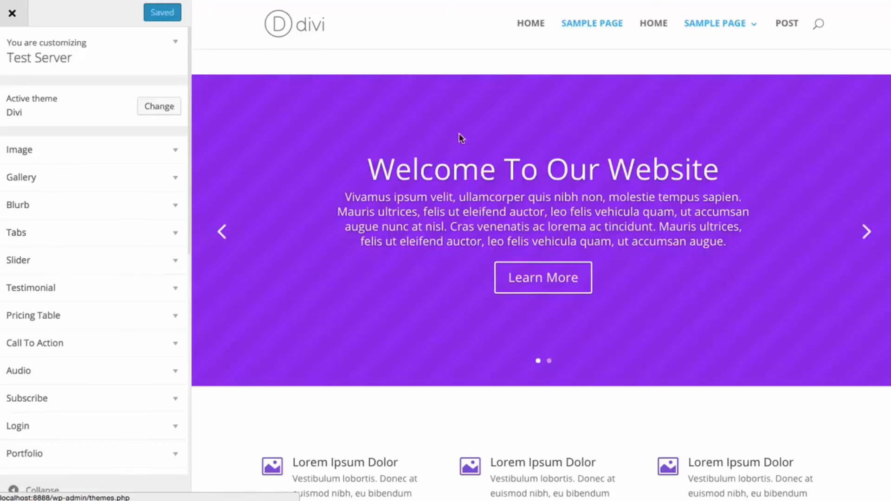
Step: Set the Full Width Slider module's top and bottom padding to 11
{"action": "scroll", "coordinate": [111, 252], "scroll_direction": "down", "scroll_amount": 10}
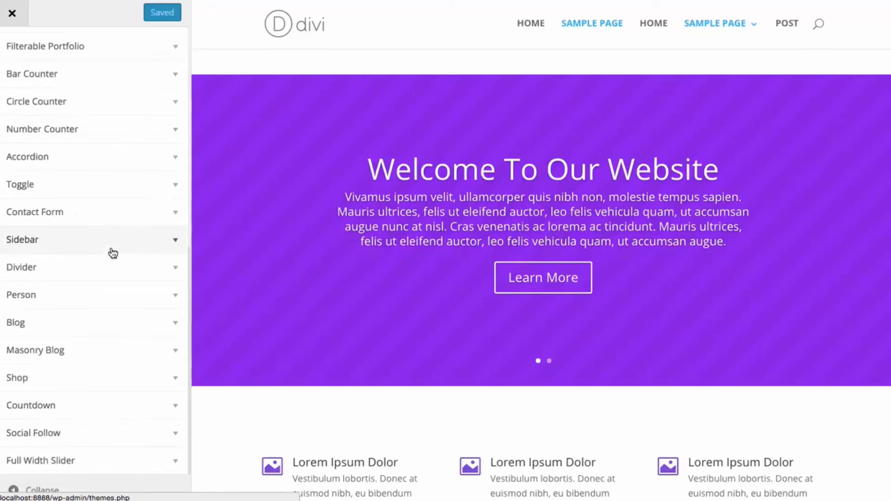
{"action": "left_click", "coordinate": [69, 464]}
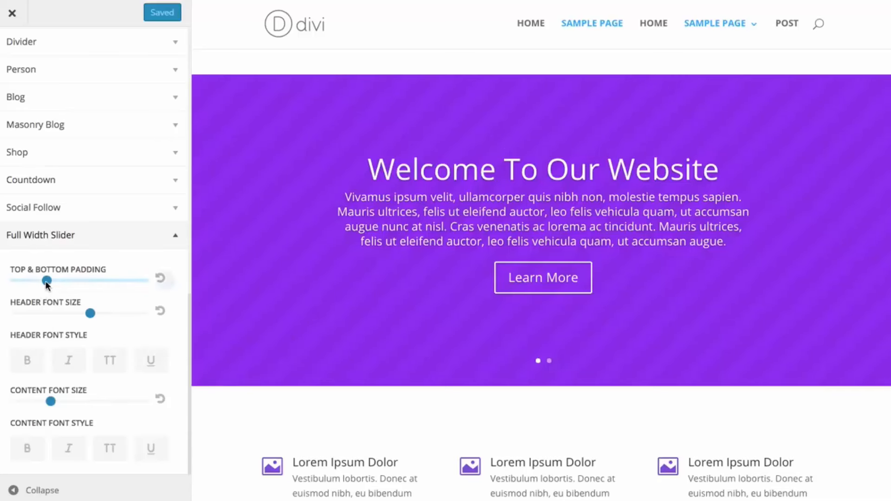
{"action": "left_click_drag", "start_coordinate": [45, 280], "coordinate": [32, 284]}
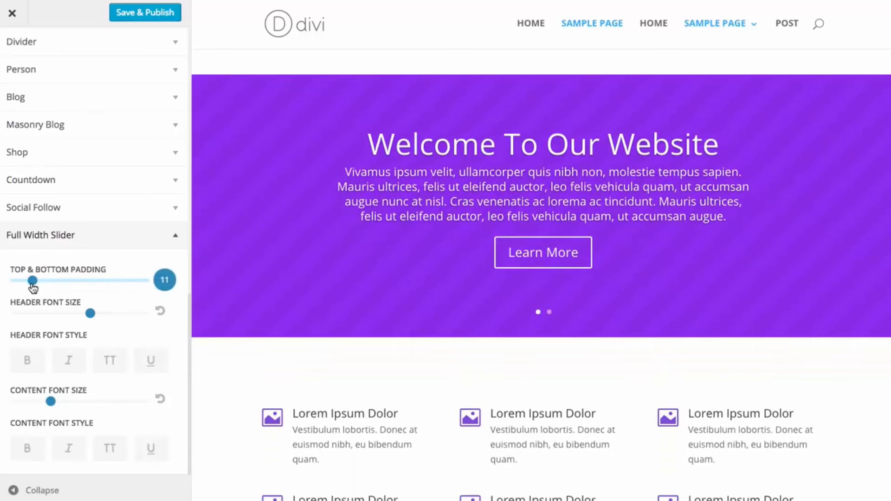
Step: Set the Full Width Slider's header font size to 39 and make the header bold and uppercase
{"action": "left_click_drag", "start_coordinate": [90, 314], "coordinate": [76, 312]}
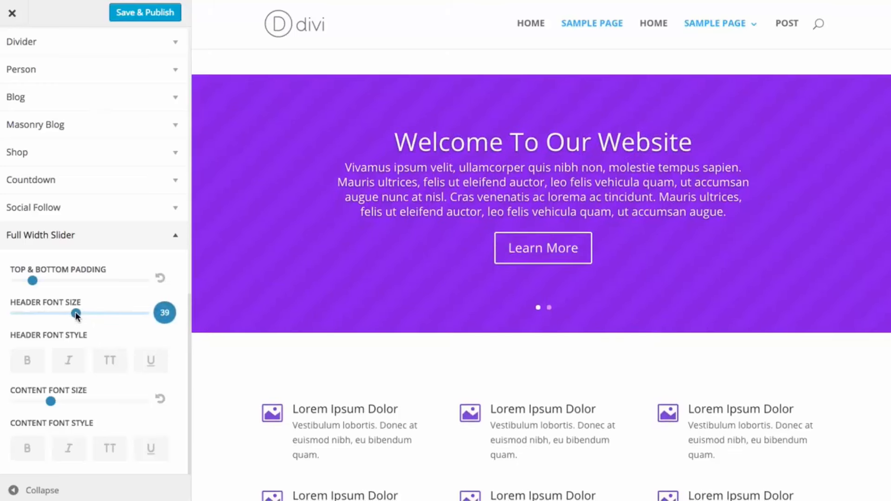
{"action": "left_click", "coordinate": [31, 368]}
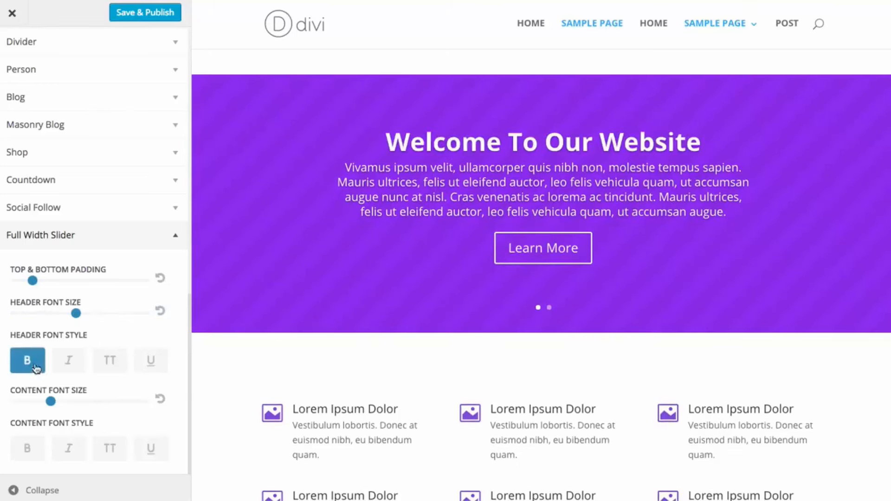
{"action": "left_click", "coordinate": [102, 367]}
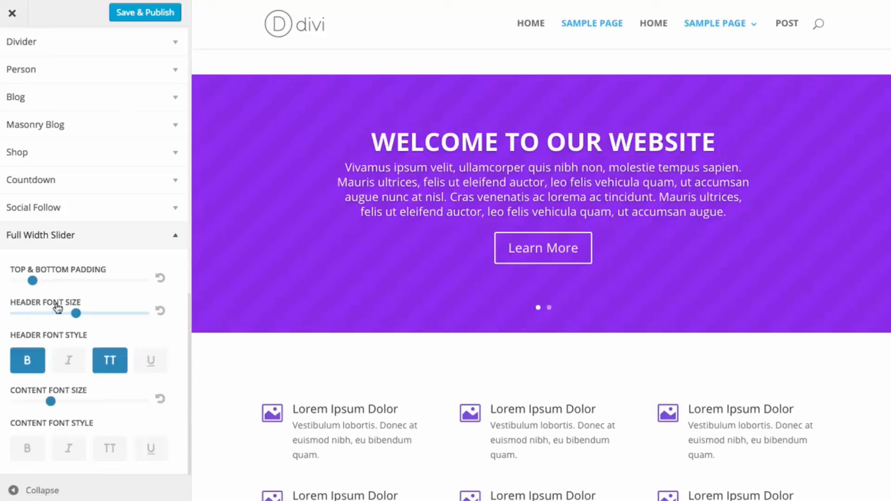
{"action": "left_click", "coordinate": [63, 243]}
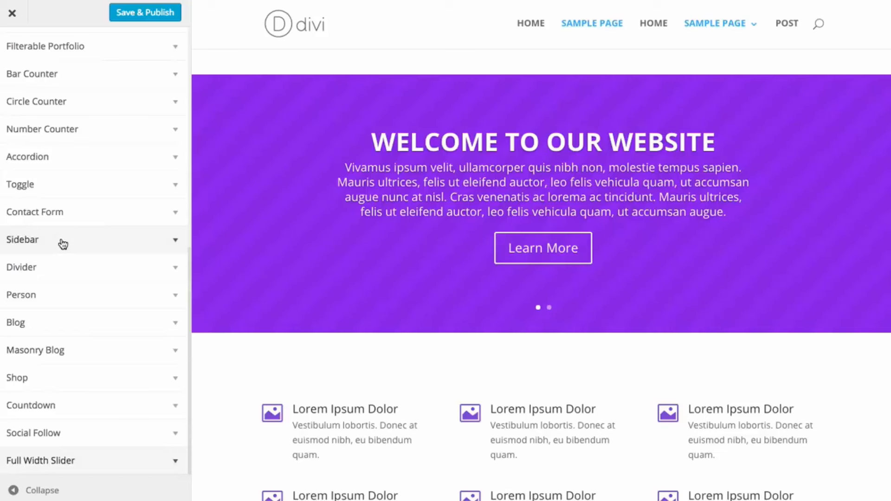
Step: Increase the Blurb module's header font size slightly and collapse its settings
{"action": "scroll", "coordinate": [63, 286], "scroll_direction": "up", "scroll_amount": 4}
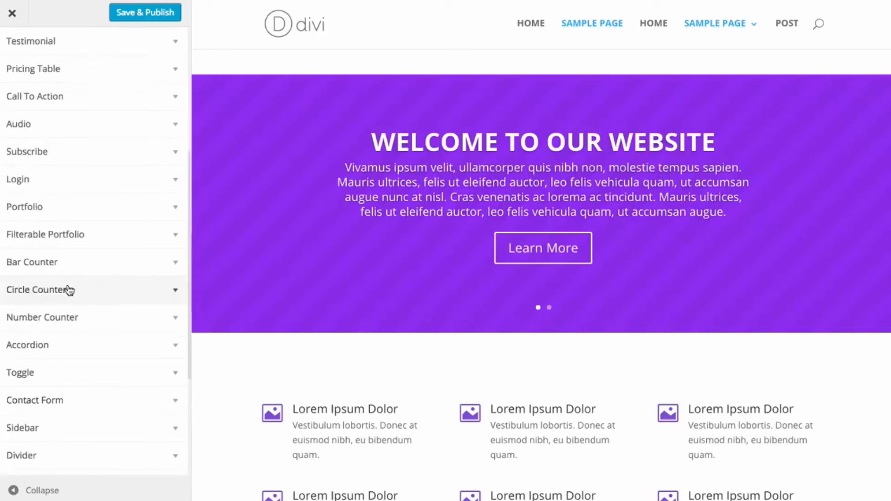
{"action": "scroll", "coordinate": [69, 290], "scroll_direction": "up", "scroll_amount": 5}
{"action": "left_click", "coordinate": [60, 211]}
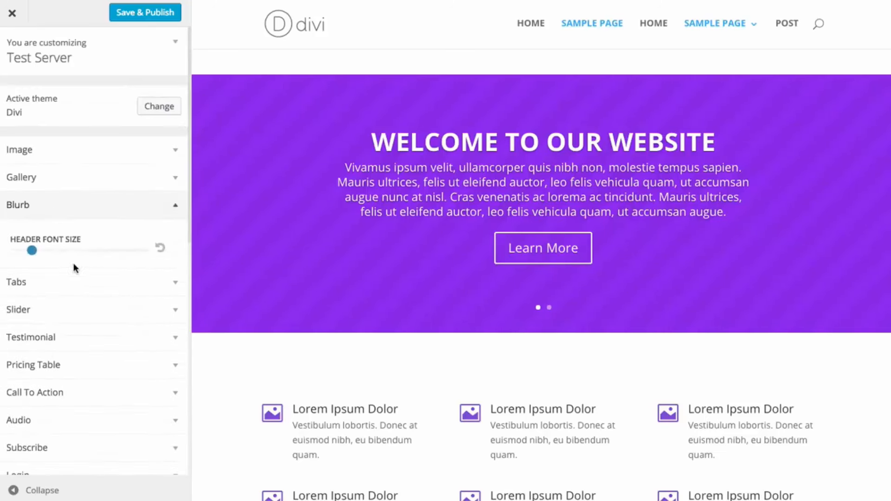
{"action": "mouse_move", "coordinate": [37, 256]}
{"action": "left_mouse_down"}
{"action": "mouse_move", "coordinate": [60, 251]}
{"action": "mouse_move", "coordinate": [48, 251]}
{"action": "left_mouse_up"}
{"action": "scroll", "coordinate": [308, 278], "scroll_direction": "down", "scroll_amount": 4}
{"action": "left_click", "coordinate": [56, 213]}
Step: Bring the page's number counters into view in the preview and open the Number Counter module settings
{"action": "scroll", "coordinate": [291, 232], "scroll_direction": "down", "scroll_amount": 6}
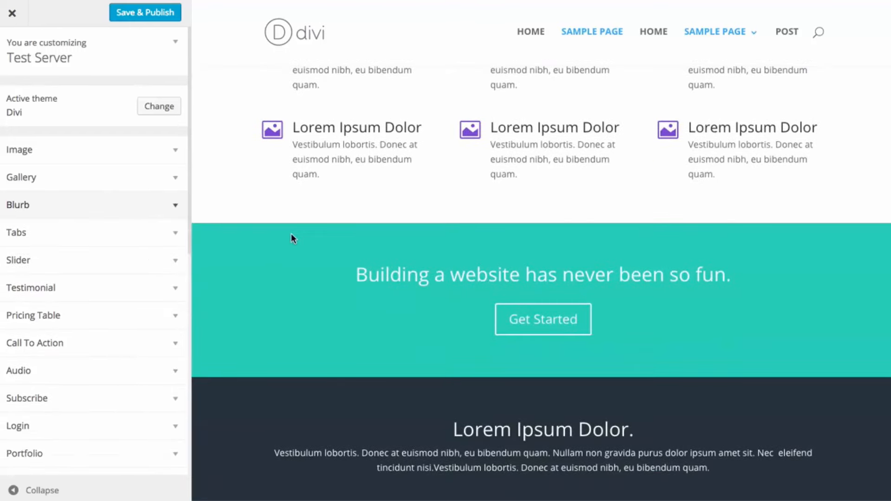
{"action": "scroll", "coordinate": [291, 232], "scroll_direction": "down", "scroll_amount": 15}
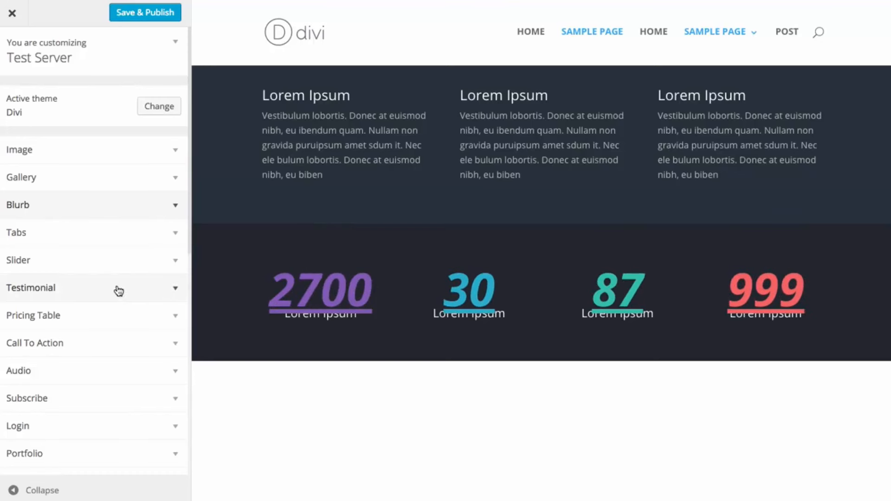
{"action": "scroll", "coordinate": [70, 330], "scroll_direction": "down", "scroll_amount": 2}
{"action": "left_click", "coordinate": [48, 453]}
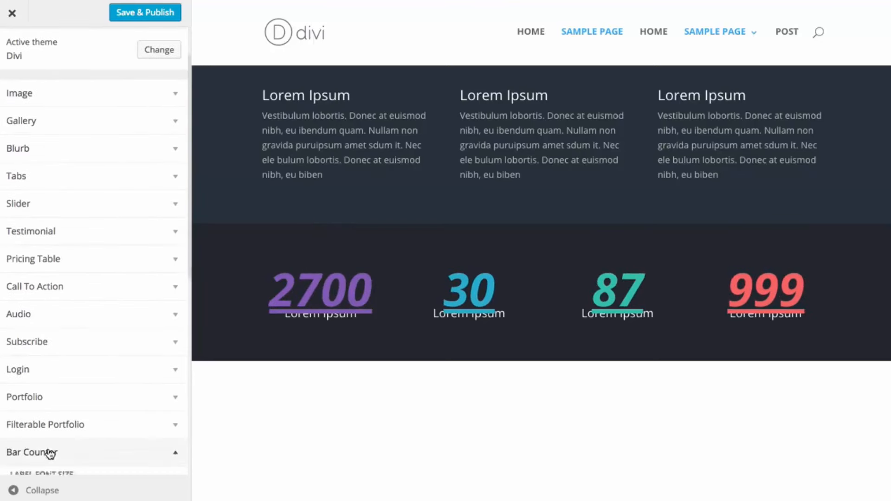
{"action": "scroll", "coordinate": [76, 367], "scroll_direction": "down", "scroll_amount": 2}
{"action": "left_click", "coordinate": [57, 392]}
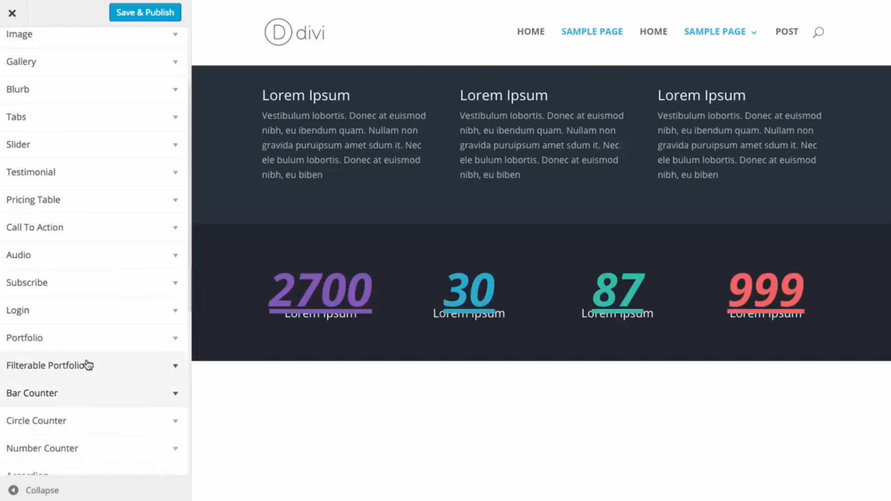
{"action": "scroll", "coordinate": [85, 365], "scroll_direction": "down", "scroll_amount": 2}
{"action": "left_click", "coordinate": [74, 380]}
{"action": "scroll", "coordinate": [86, 360], "scroll_direction": "down", "scroll_amount": 2}
Step: Turn off bold, italic, uppercase and underline for the number counter's numbers
{"action": "left_click", "coordinate": [29, 412]}
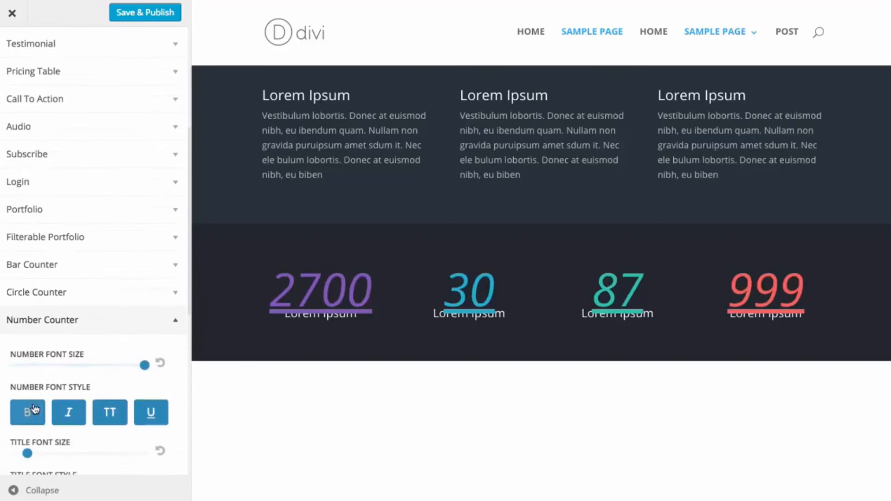
{"action": "left_click", "coordinate": [60, 414]}
{"action": "left_click", "coordinate": [109, 414]}
{"action": "left_click", "coordinate": [151, 413]}
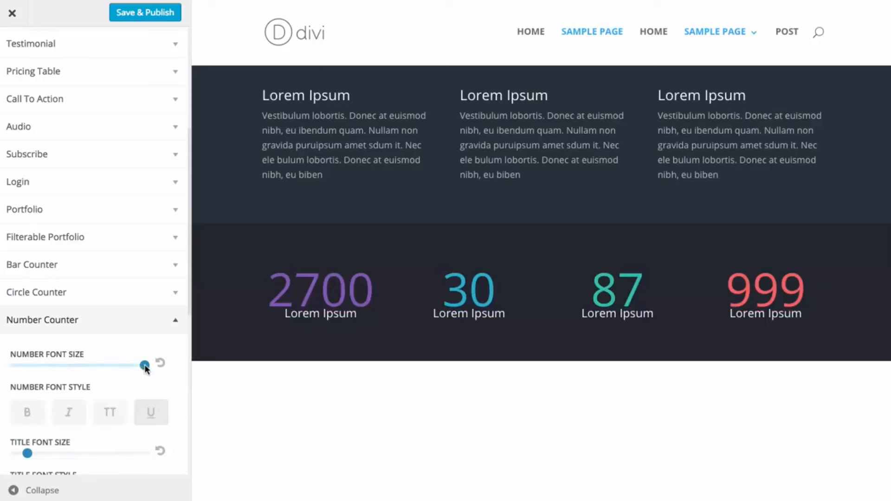
Step: Reduce the number counter's number font size, make the numbers bold, and look over the sections further down the page
{"action": "left_click_drag", "start_coordinate": [144, 365], "coordinate": [98, 366]}
{"action": "left_click", "coordinate": [33, 412]}
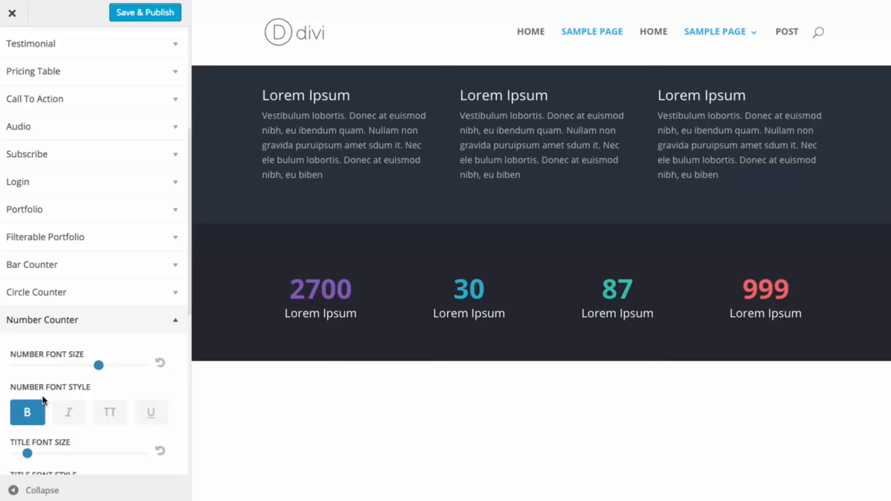
{"action": "scroll", "coordinate": [555, 307], "scroll_direction": "down", "scroll_amount": 3}
{"action": "scroll", "coordinate": [553, 305], "scroll_direction": "down", "scroll_amount": 8}
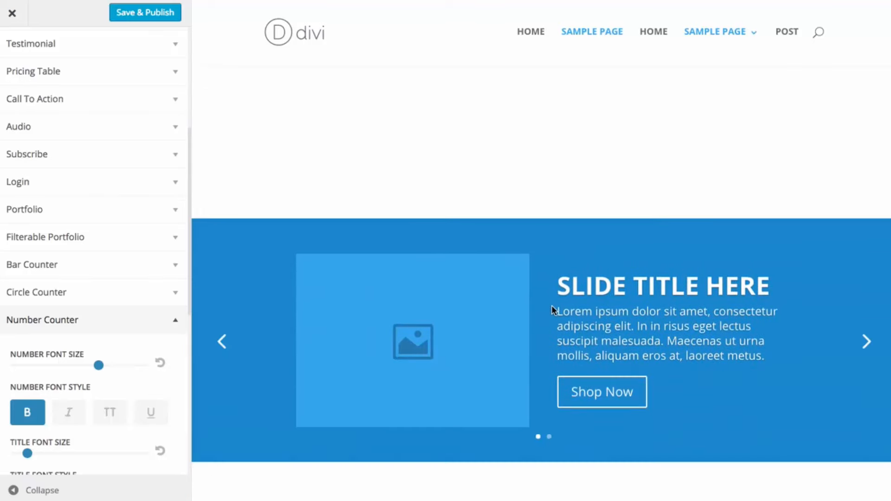
{"action": "scroll", "coordinate": [558, 317], "scroll_direction": "down", "scroll_amount": 6}
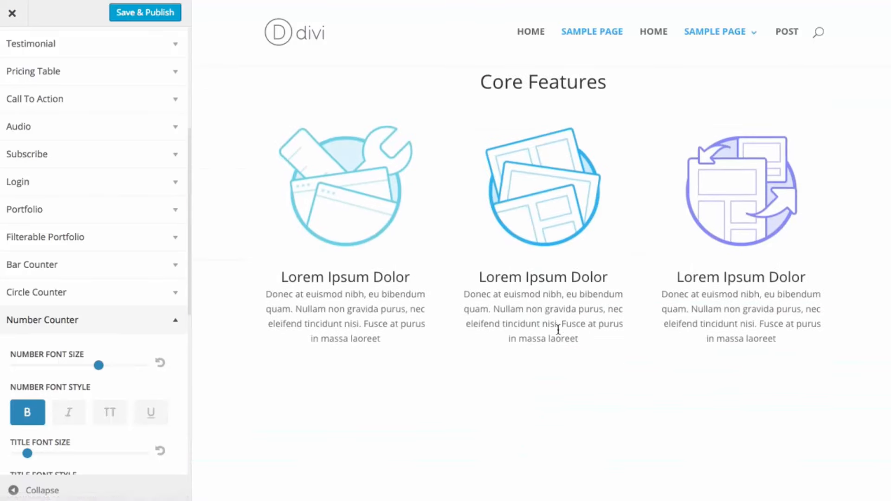
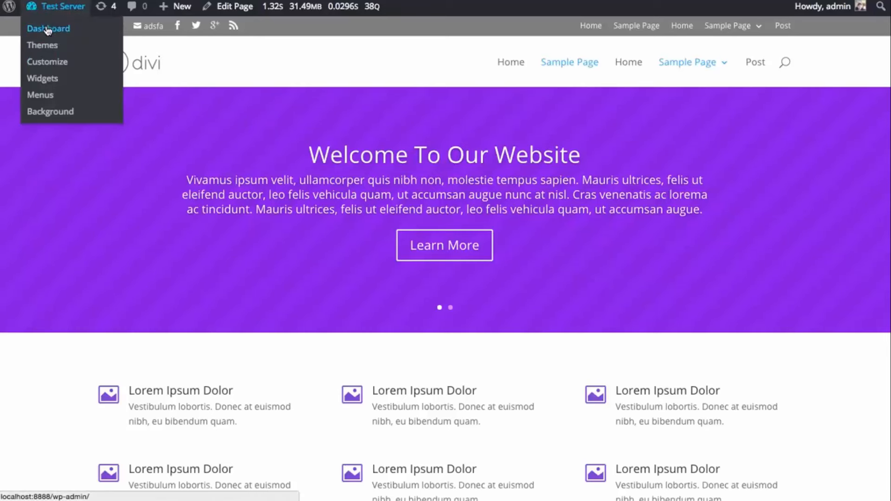
Step: From the dashboard, open the Buttons section of Divi's Theme Customizer, and expand and collapse the Buttons Style settings
{"action": "left_click", "coordinate": [48, 29]}
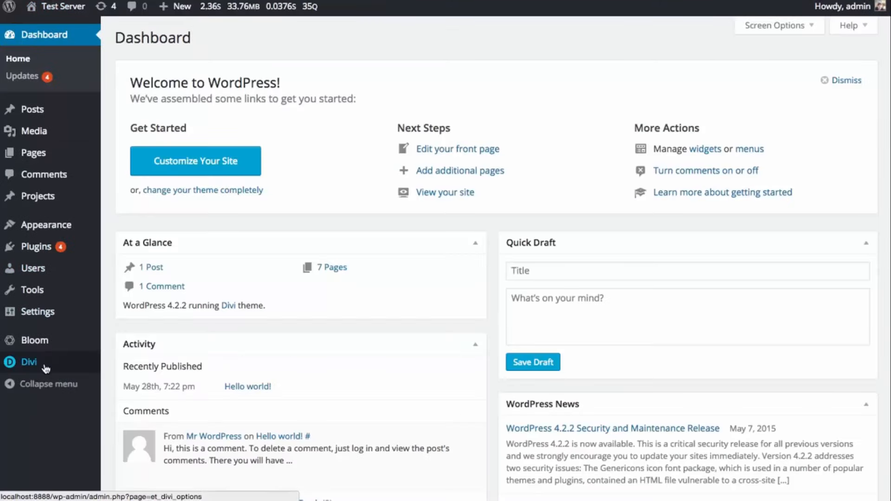
{"action": "mouse_move", "coordinate": [42, 363]}
{"action": "left_click", "coordinate": [163, 387]}
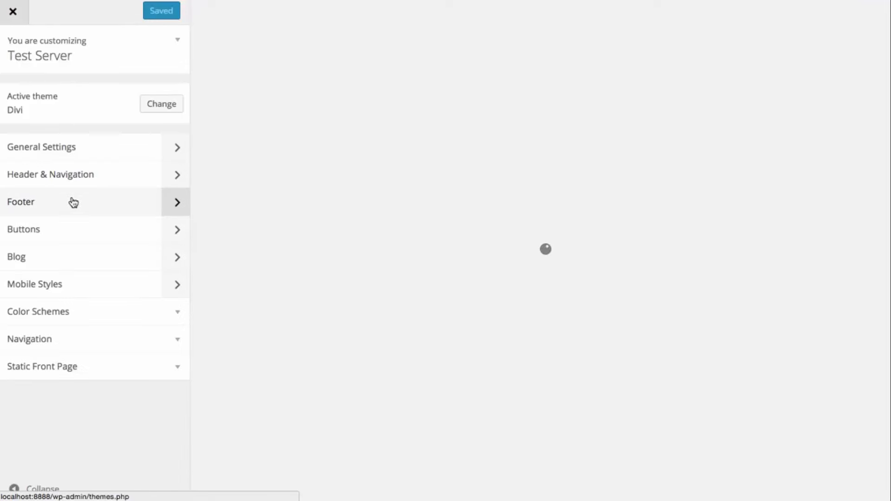
{"action": "left_click", "coordinate": [57, 234]}
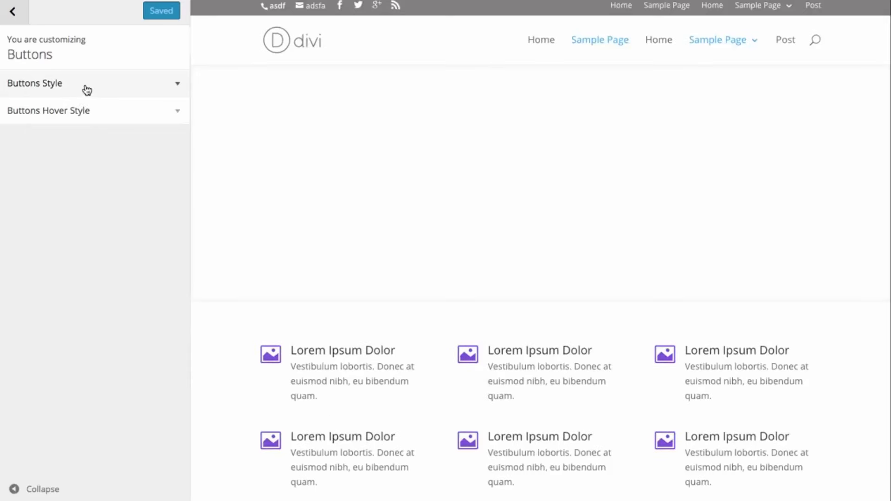
{"action": "left_click", "coordinate": [86, 90]}
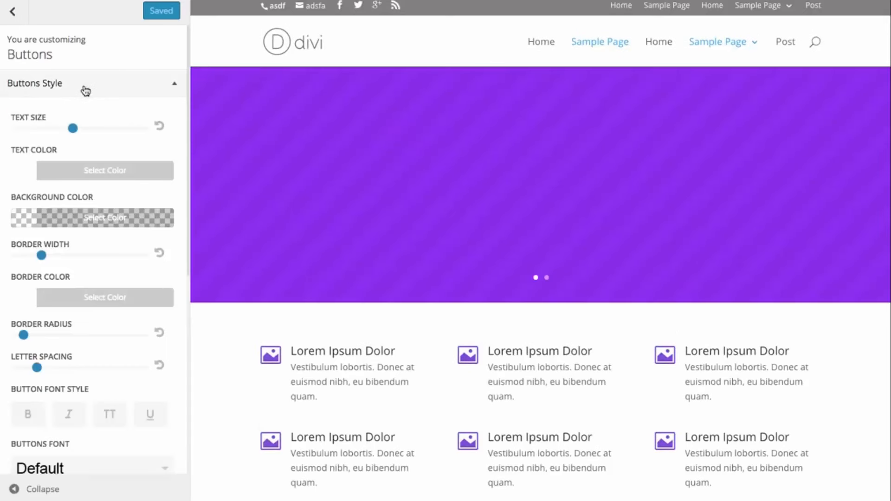
{"action": "left_click", "coordinate": [102, 91]}
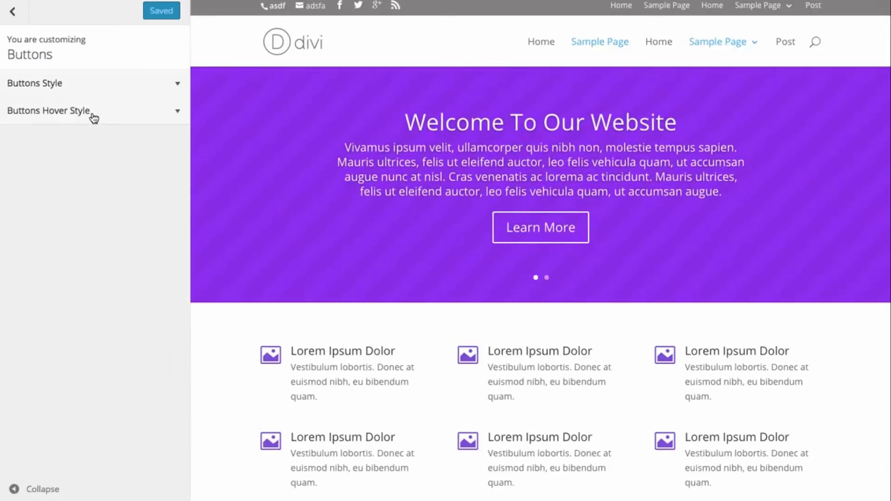
Step: Expand the Buttons Style settings and increase the text size of the buttons
{"action": "left_click", "coordinate": [91, 116]}
{"action": "left_click", "coordinate": [77, 83]}
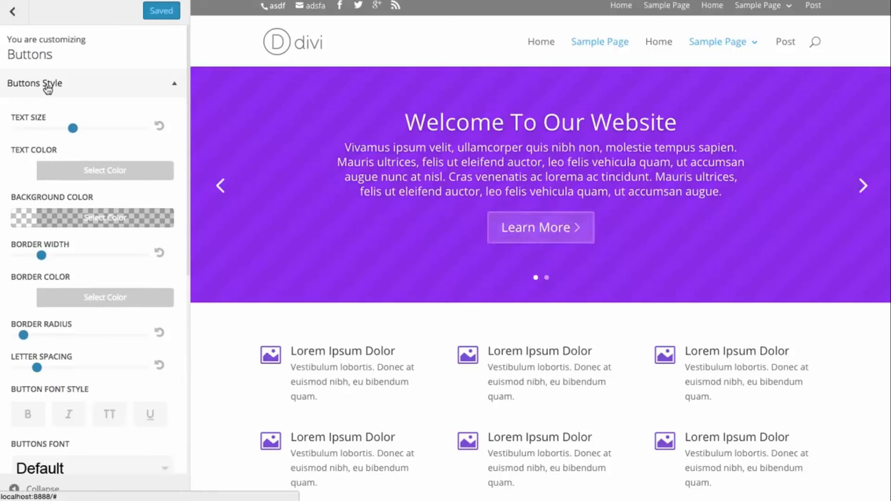
{"action": "left_click", "coordinate": [75, 85]}
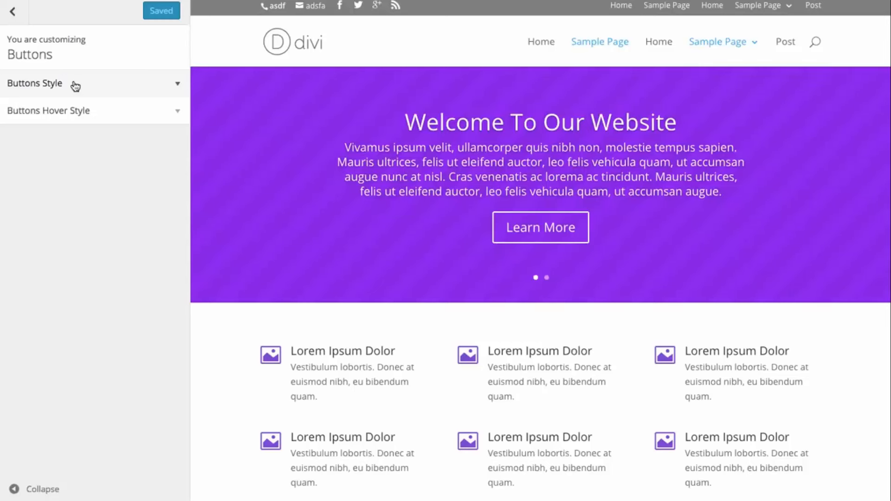
{"action": "left_click", "coordinate": [69, 90]}
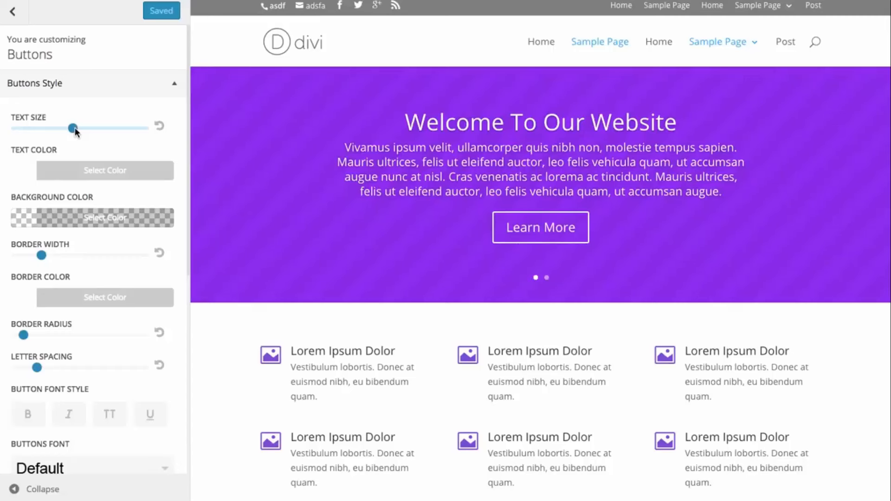
{"action": "left_click_drag", "start_coordinate": [74, 131], "coordinate": [117, 132]}
Step: Try red for the button text color, and change it to yellow (#eeee22)
{"action": "left_click", "coordinate": [107, 173]}
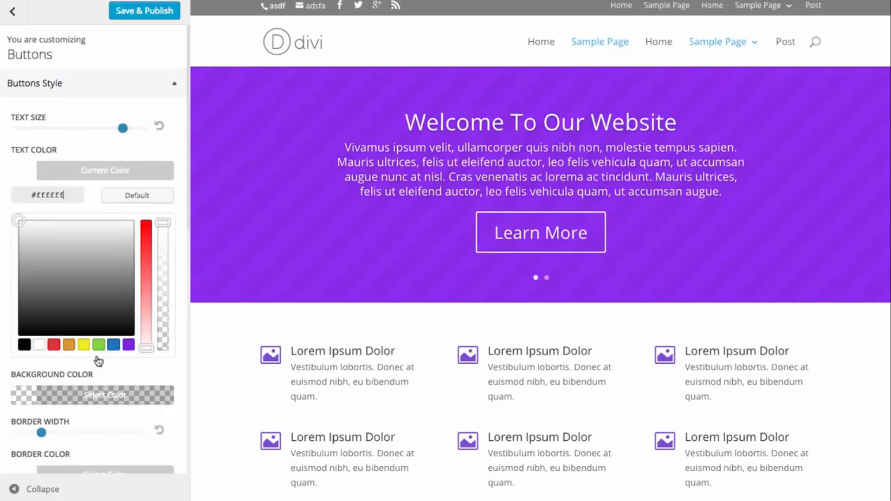
{"action": "left_click", "coordinate": [54, 344]}
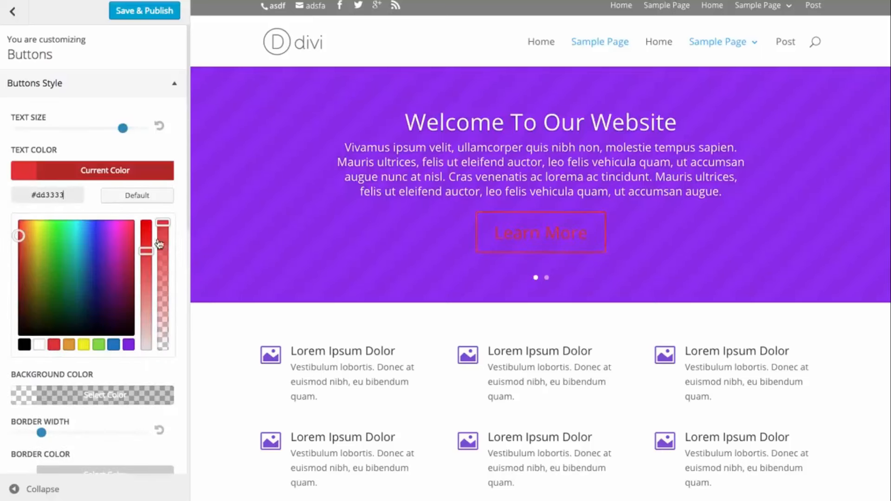
{"action": "left_click", "coordinate": [84, 345]}
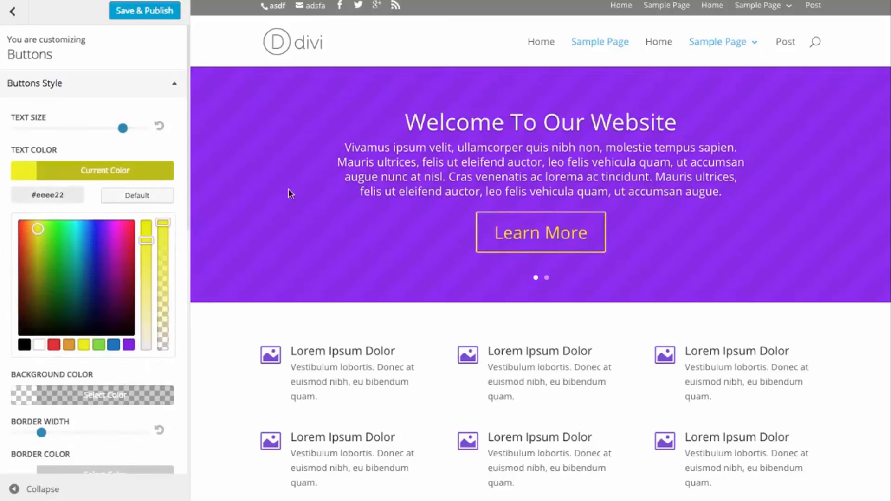
{"action": "left_click", "coordinate": [146, 179]}
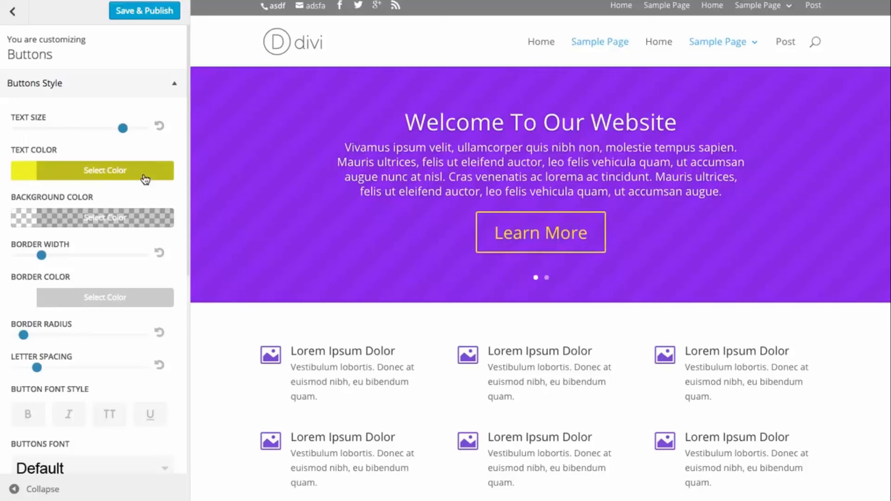
Step: Set the button background color to fully opaque green (#81d742)
{"action": "left_click", "coordinate": [81, 221]}
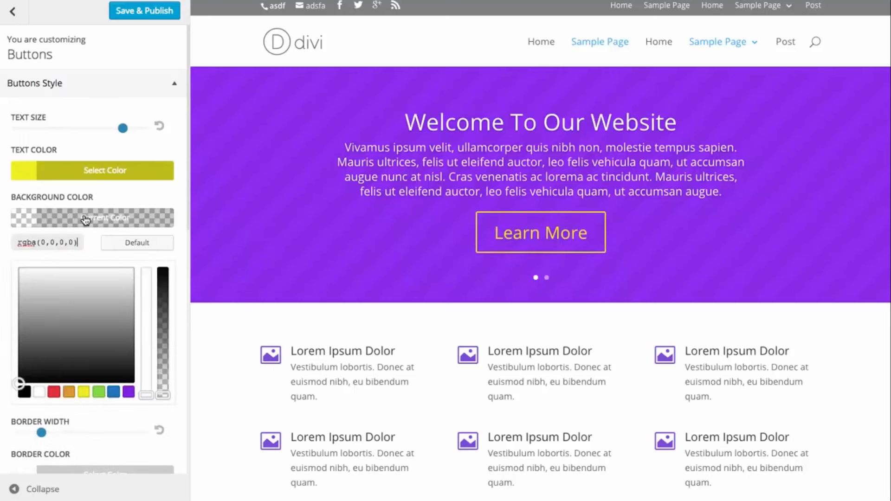
{"action": "left_click", "coordinate": [99, 392]}
{"action": "left_click_drag", "start_coordinate": [165, 312], "coordinate": [165, 259]}
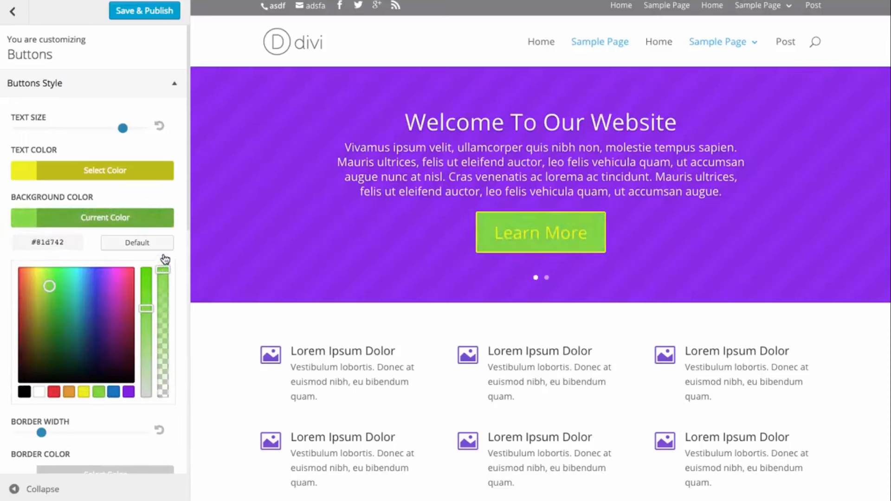
{"action": "left_click", "coordinate": [87, 223]}
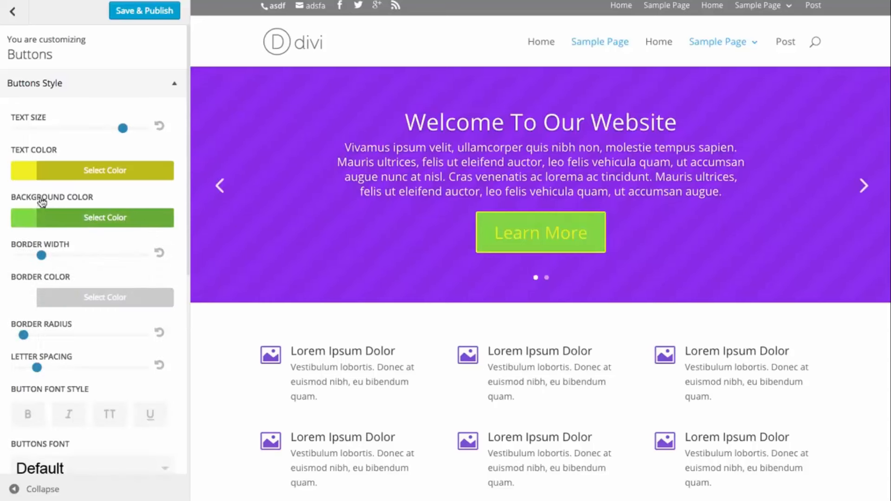
Step: Change the button text color to white and close its color picker
{"action": "left_click", "coordinate": [84, 173]}
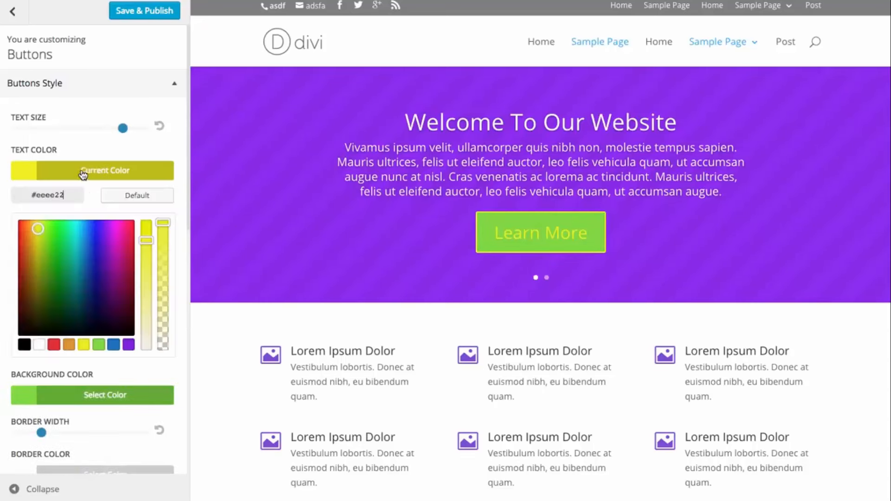
{"action": "left_click", "coordinate": [40, 345]}
{"action": "left_click", "coordinate": [114, 191]}
{"action": "left_click", "coordinate": [115, 178]}
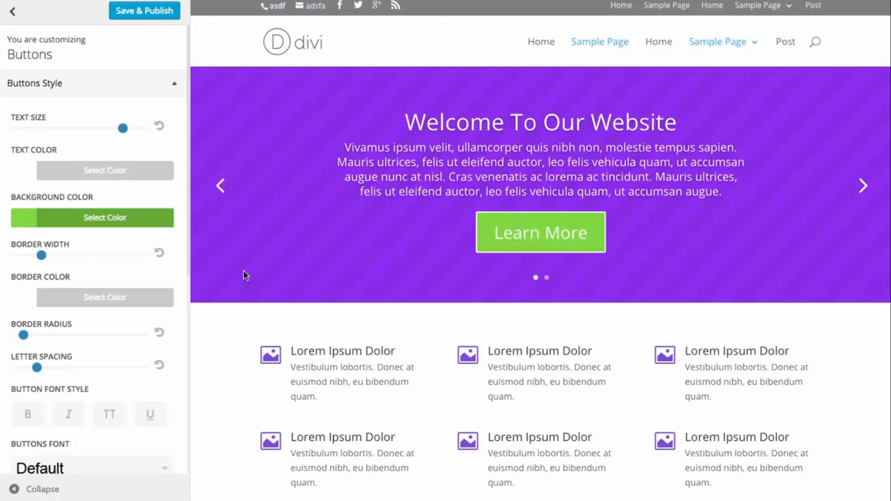
Step: Set the button border color to a darker green than the background (#6fad35)
{"action": "left_click", "coordinate": [74, 297]}
{"action": "scroll", "coordinate": [123, 306], "scroll_direction": "down", "scroll_amount": 1}
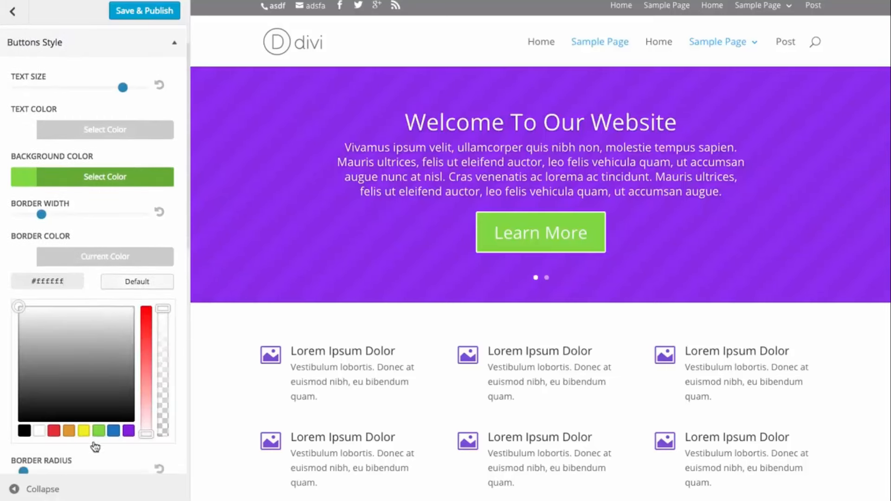
{"action": "left_click", "coordinate": [102, 431]}
{"action": "left_click", "coordinate": [49, 334]}
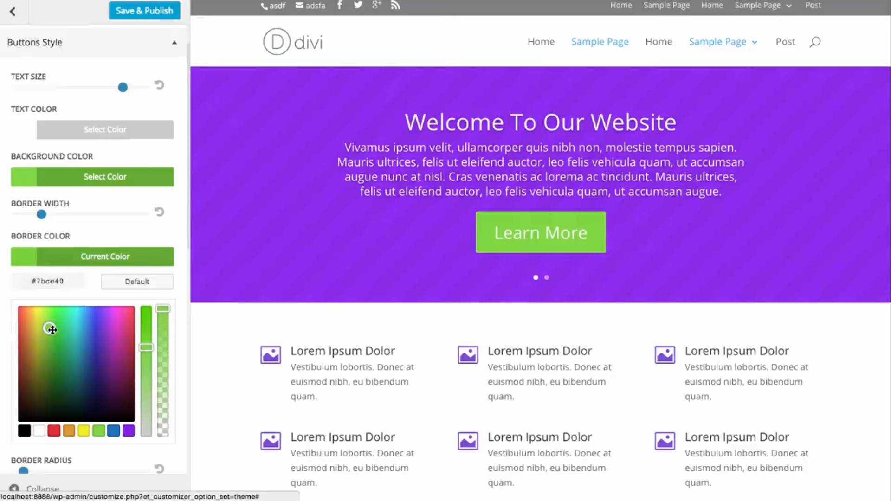
{"action": "left_click", "coordinate": [51, 344]}
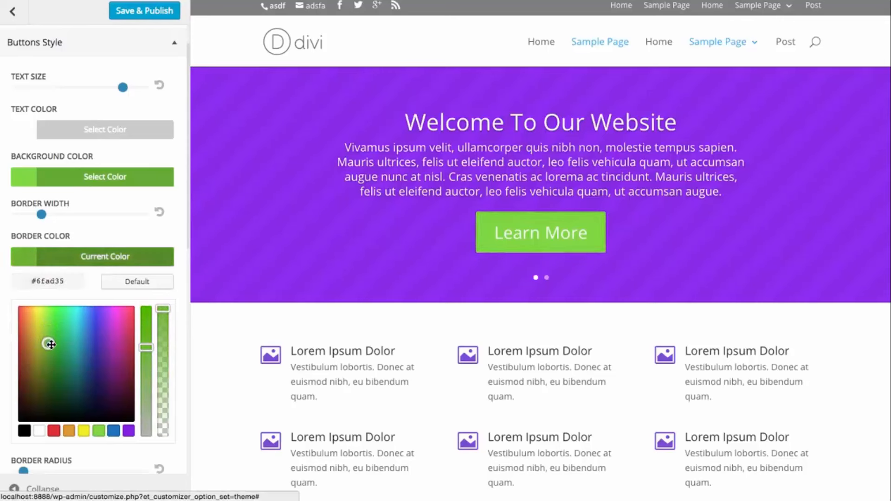
{"action": "left_click", "coordinate": [88, 261]}
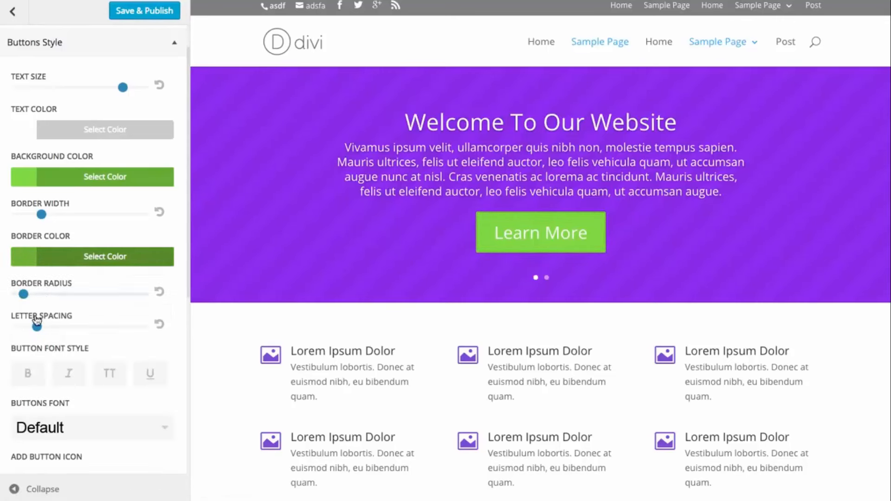
Step: Try a thick border on the buttons, and reduce the border width to its minimum
{"action": "scroll", "coordinate": [88, 286], "scroll_direction": "down", "scroll_amount": 1}
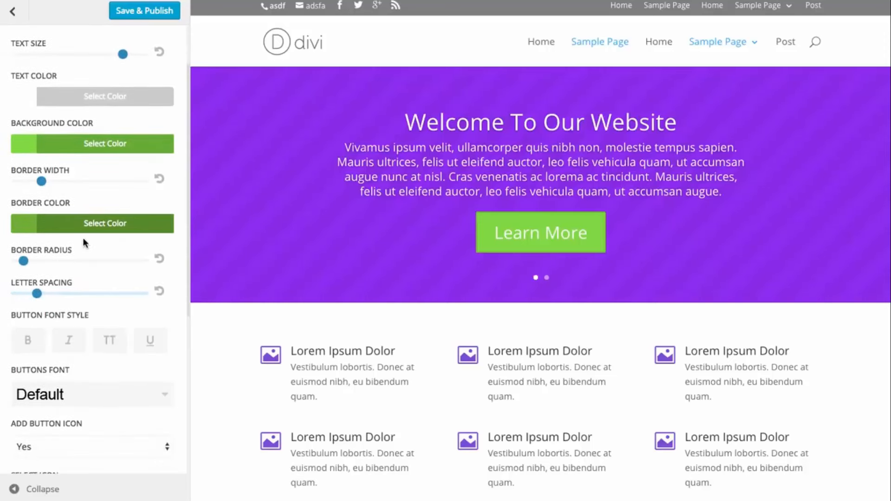
{"action": "left_click_drag", "start_coordinate": [41, 181], "coordinate": [106, 182]}
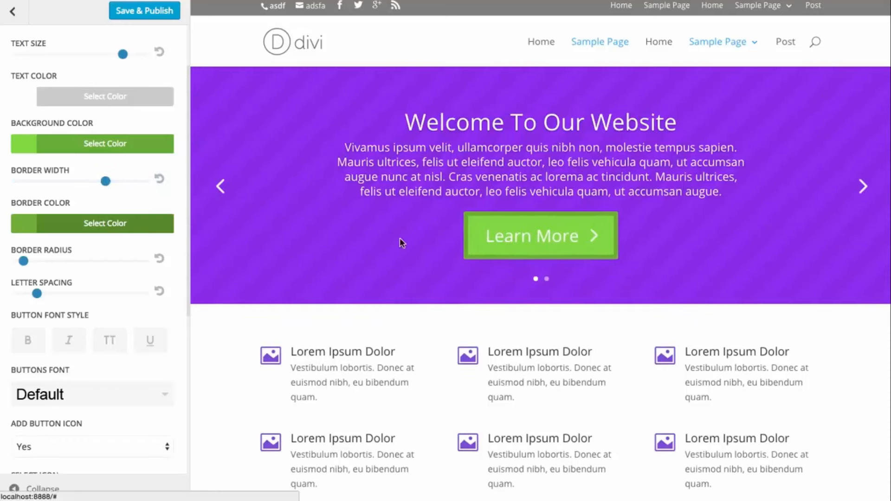
{"action": "scroll", "coordinate": [97, 209], "scroll_direction": "up", "scroll_amount": 1}
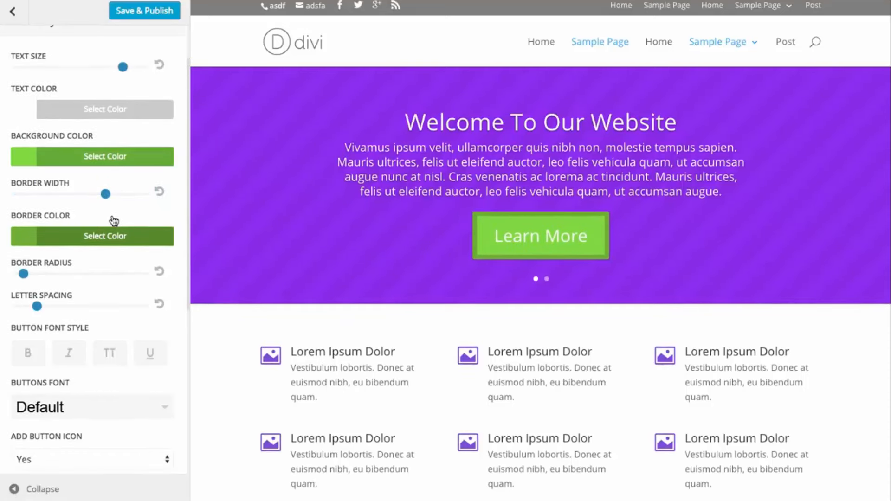
{"action": "scroll", "coordinate": [114, 221], "scroll_direction": "up", "scroll_amount": 2}
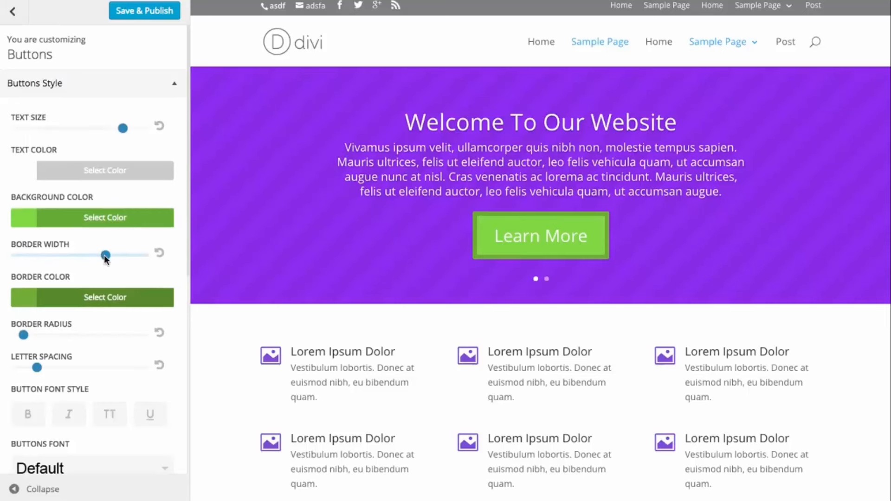
{"action": "left_click_drag", "start_coordinate": [105, 254], "coordinate": [16, 255]}
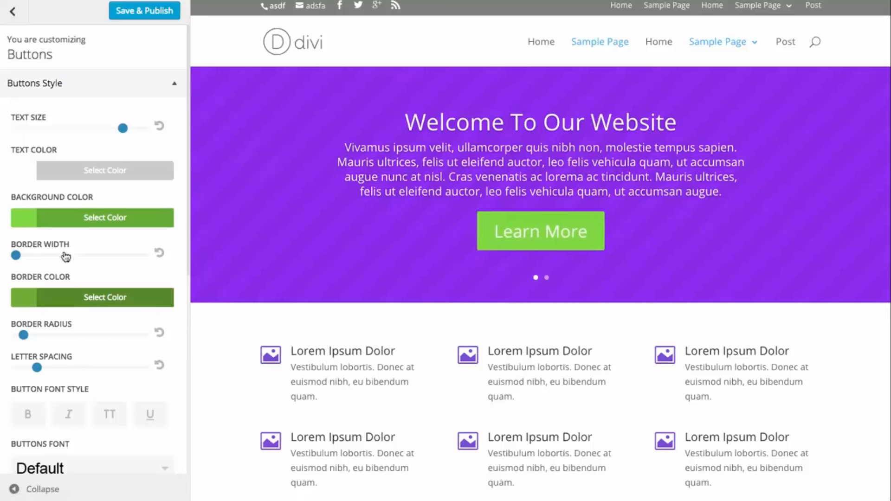
Step: Try square button corners, round them with the maximum border radius, and set the letter spacing to its maximum
{"action": "scroll", "coordinate": [90, 245], "scroll_direction": "down", "scroll_amount": 1}
{"action": "scroll", "coordinate": [90, 245], "scroll_direction": "down", "scroll_amount": 2}
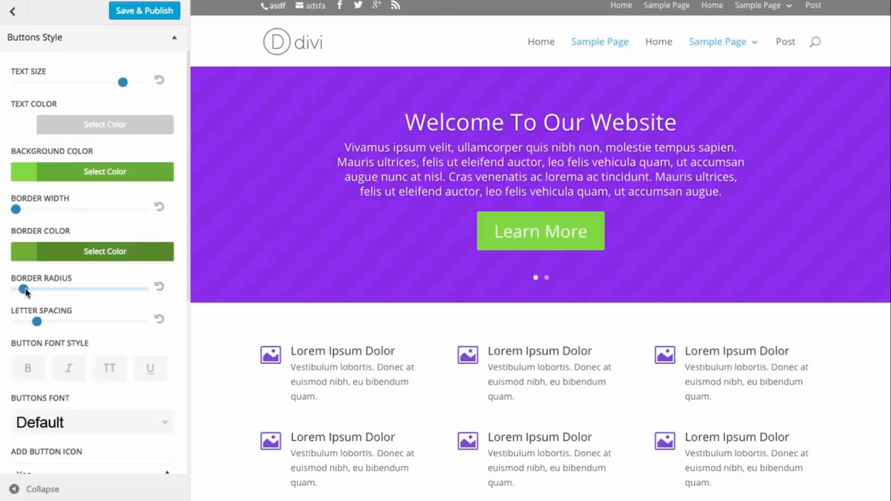
{"action": "left_click_drag", "start_coordinate": [25, 290], "coordinate": [16, 290]}
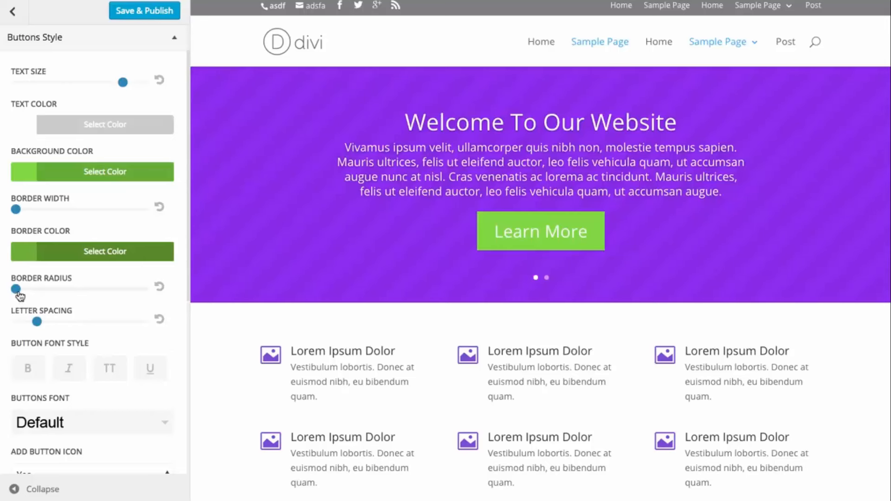
{"action": "left_click_drag", "start_coordinate": [19, 291], "coordinate": [156, 300]}
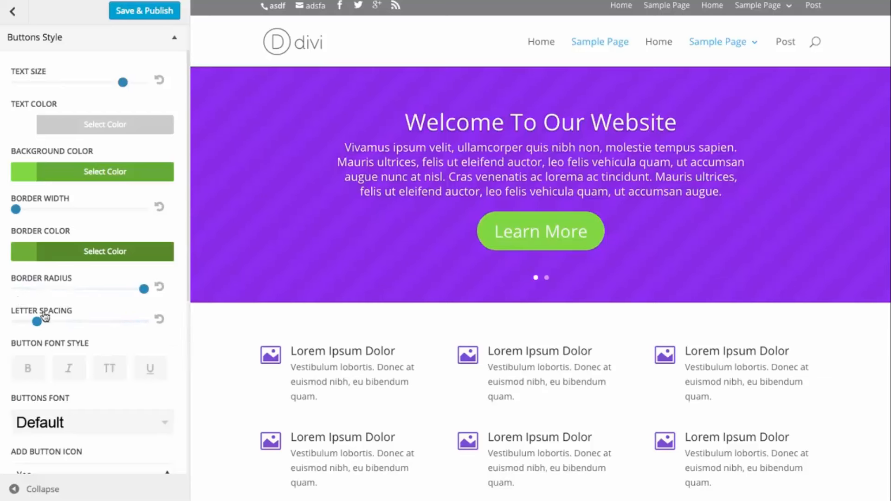
{"action": "left_click_drag", "start_coordinate": [38, 322], "coordinate": [143, 324]}
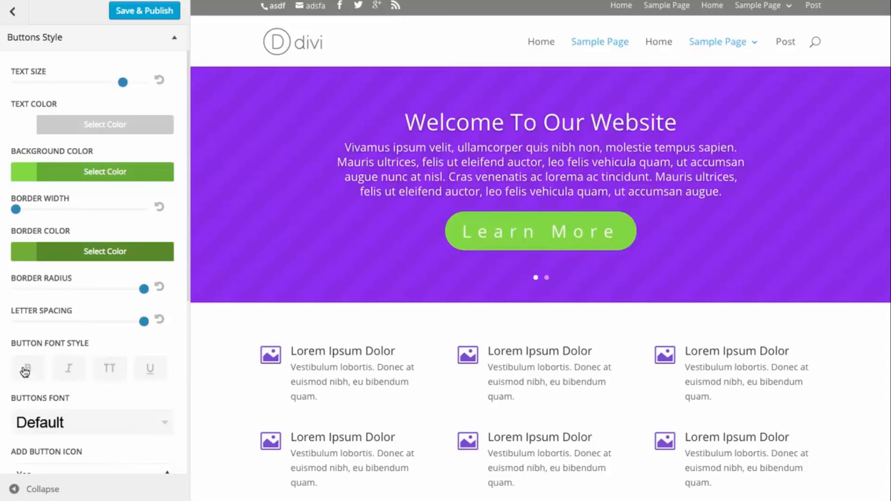
Step: Turn on bold, italic, uppercase and underline for the button text
{"action": "left_click", "coordinate": [26, 369]}
{"action": "left_click", "coordinate": [68, 369]}
{"action": "left_click", "coordinate": [107, 370]}
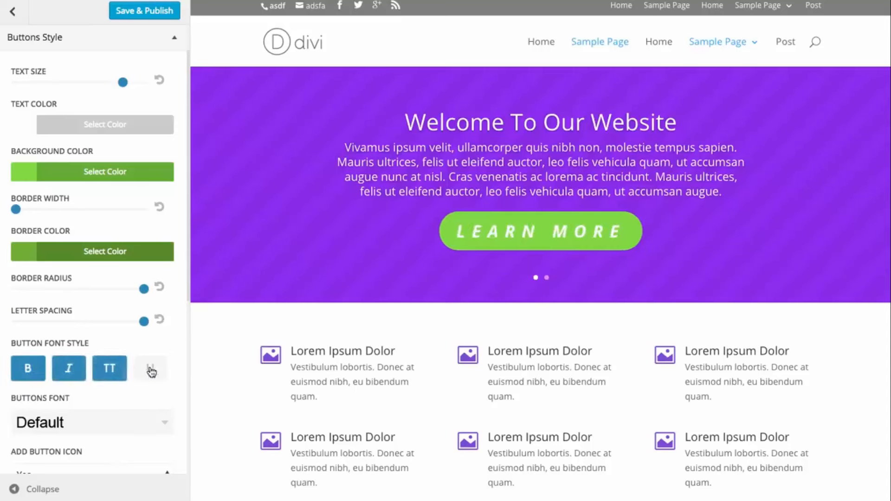
{"action": "left_click", "coordinate": [140, 375]}
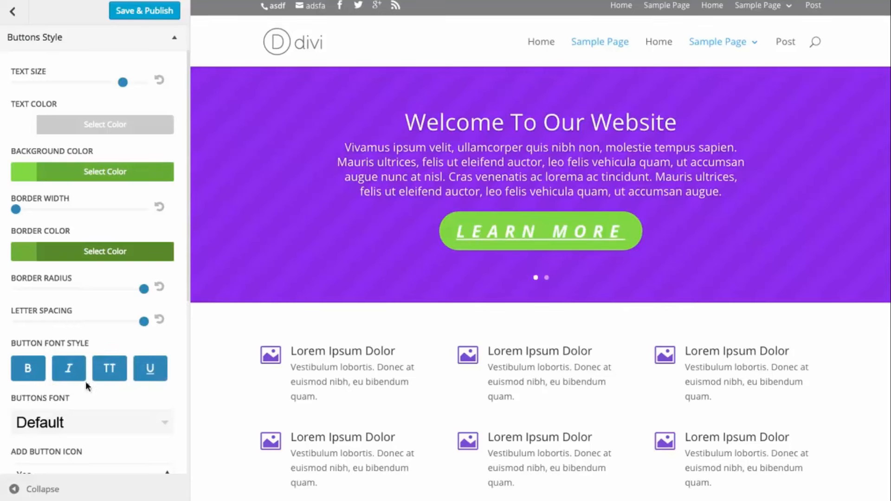
Step: Turn off underline and italic for the button text and reduce its letter spacing moderately
{"action": "left_click", "coordinate": [151, 373]}
{"action": "left_click", "coordinate": [70, 376]}
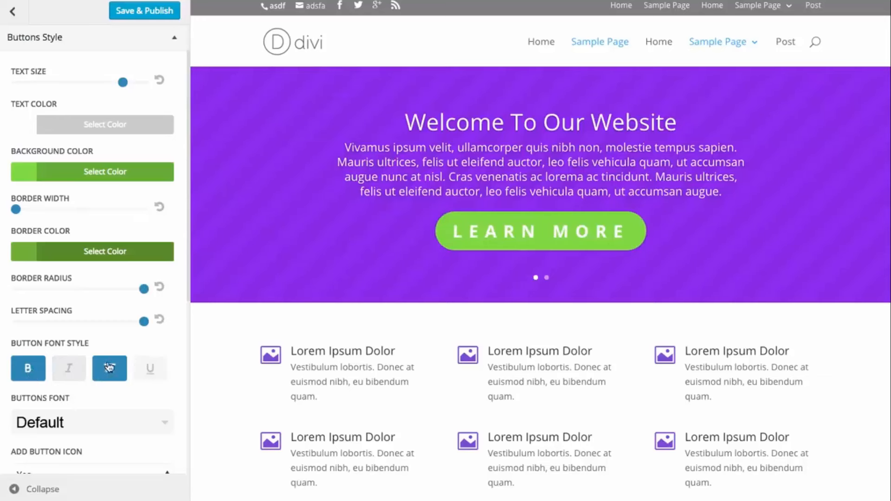
{"action": "left_click_drag", "start_coordinate": [144, 321], "coordinate": [104, 329]}
Step: Browse the available button fonts and set the buttons font to Arvo
{"action": "scroll", "coordinate": [114, 275], "scroll_direction": "down", "scroll_amount": 3}
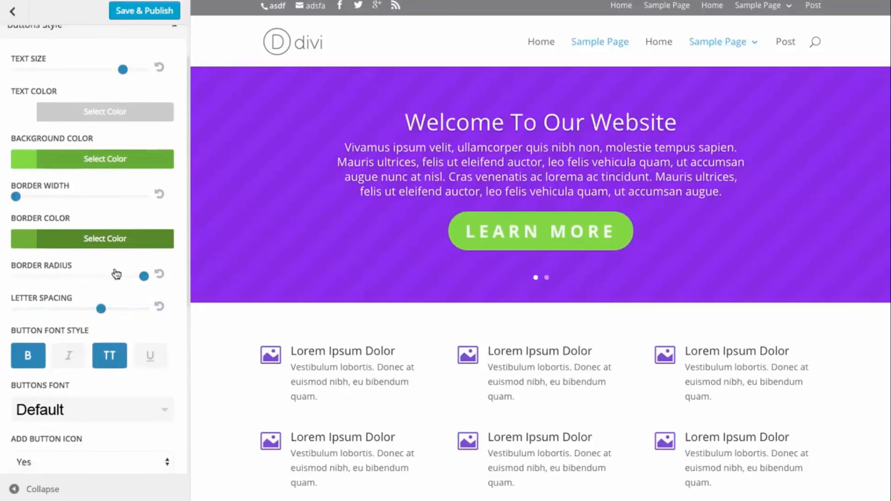
{"action": "scroll", "coordinate": [114, 274], "scroll_direction": "down", "scroll_amount": 2}
{"action": "left_click", "coordinate": [79, 235]}
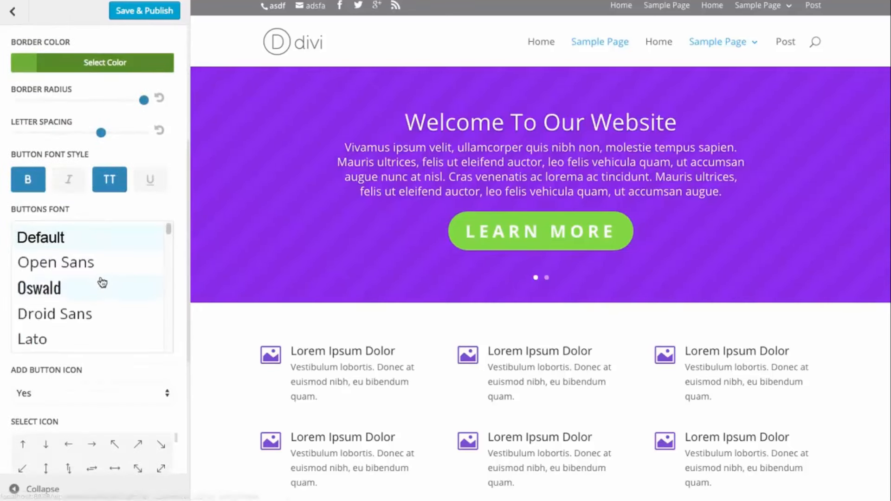
{"action": "scroll", "coordinate": [102, 279], "scroll_direction": "down", "scroll_amount": 4}
{"action": "scroll", "coordinate": [106, 269], "scroll_direction": "down", "scroll_amount": 6}
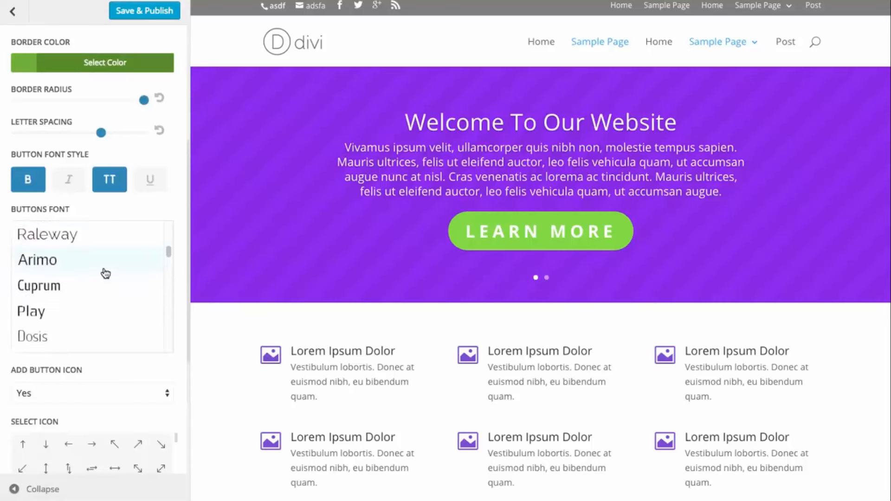
{"action": "scroll", "coordinate": [100, 275], "scroll_direction": "down", "scroll_amount": 3}
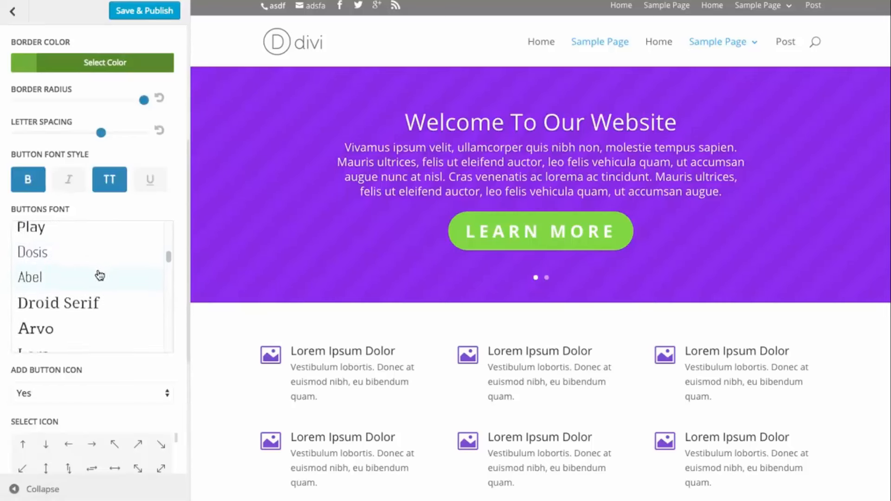
{"action": "left_click", "coordinate": [58, 274]}
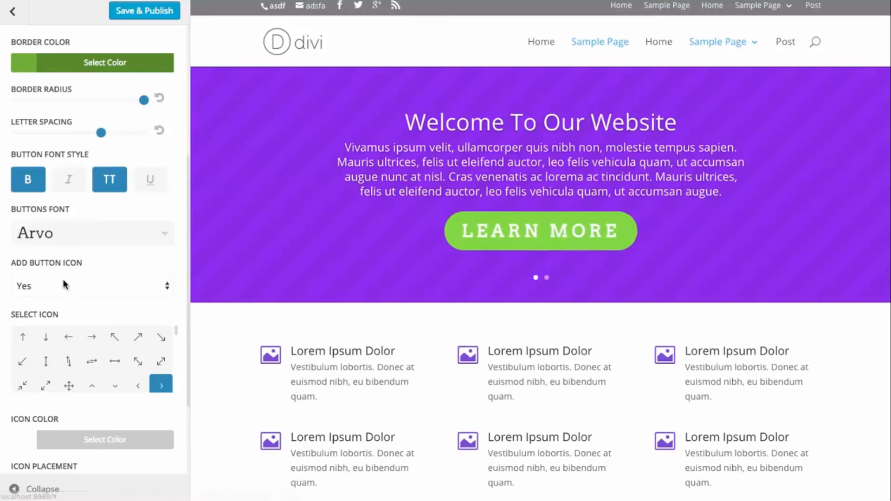
Step: Disable the button icon by setting Add Button Icon to No
{"action": "scroll", "coordinate": [123, 269], "scroll_direction": "down", "scroll_amount": 1}
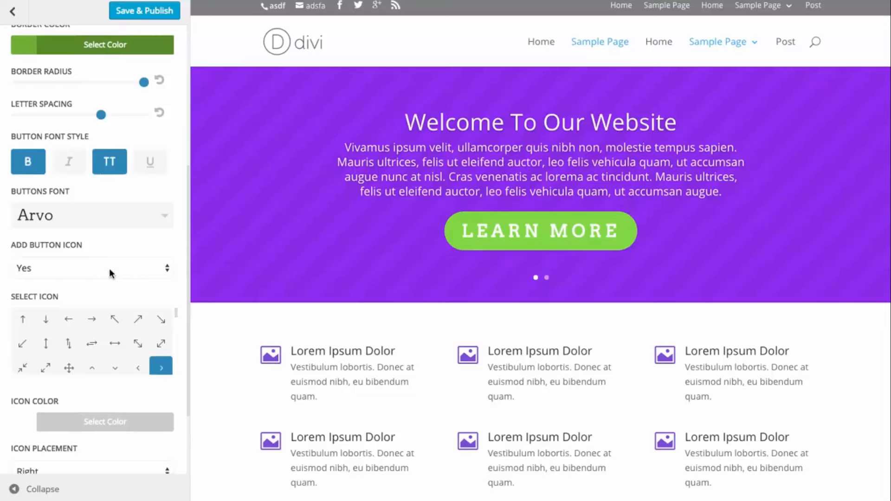
{"action": "left_click", "coordinate": [109, 268]}
{"action": "left_click", "coordinate": [103, 280]}
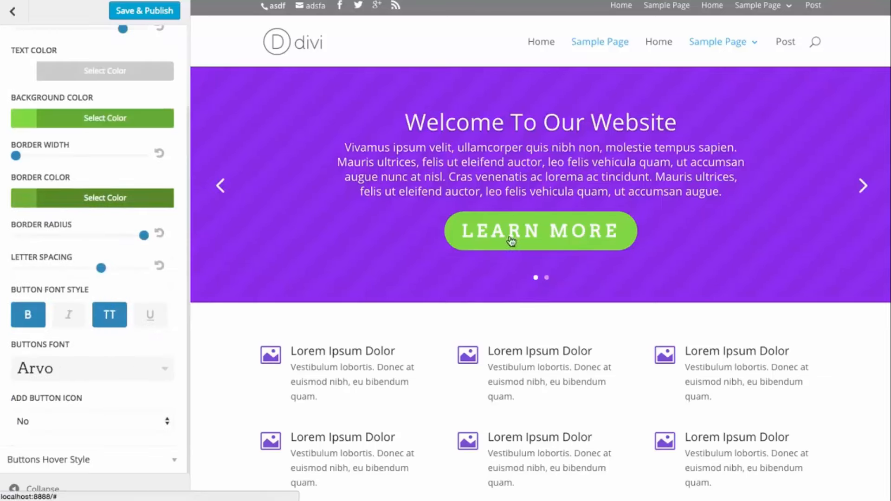
Step: Turn the button icon back on by setting Add Button Icon to Yes
{"action": "scroll", "coordinate": [108, 203], "scroll_direction": "up", "scroll_amount": 1}
{"action": "scroll", "coordinate": [108, 207], "scroll_direction": "down", "scroll_amount": 1}
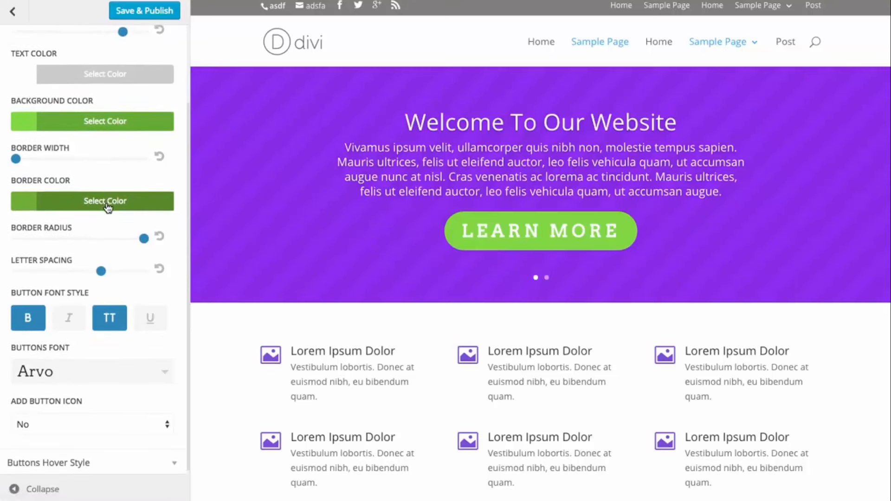
{"action": "left_click", "coordinate": [88, 424]}
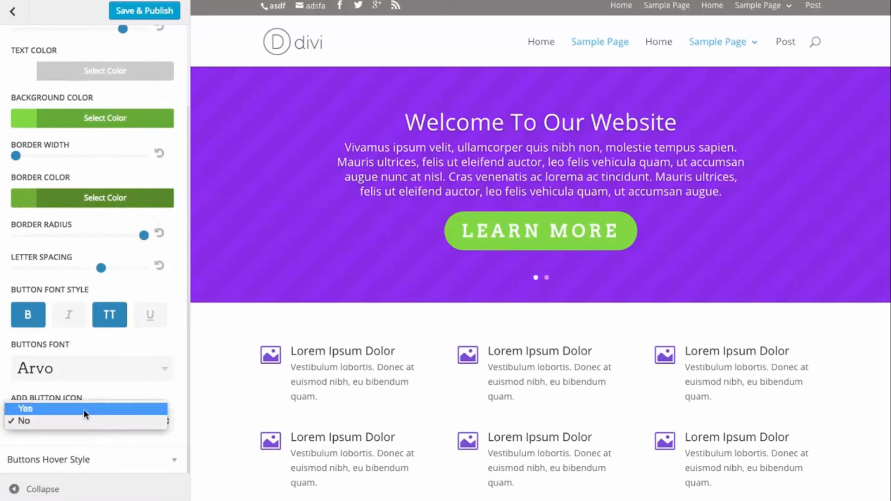
{"action": "left_click", "coordinate": [84, 410]}
Step: Look through the available button icons and select the single document icon with text lines
{"action": "scroll", "coordinate": [131, 364], "scroll_direction": "down", "scroll_amount": 5}
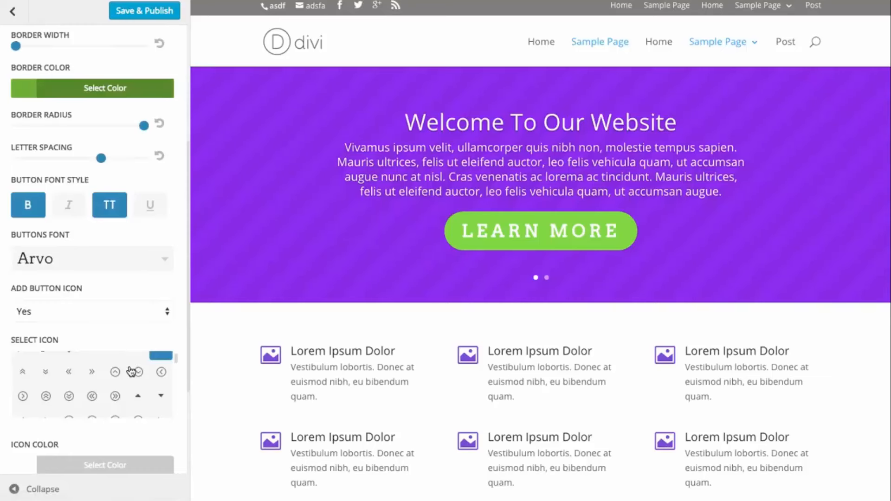
{"action": "scroll", "coordinate": [130, 372], "scroll_direction": "down", "scroll_amount": 8}
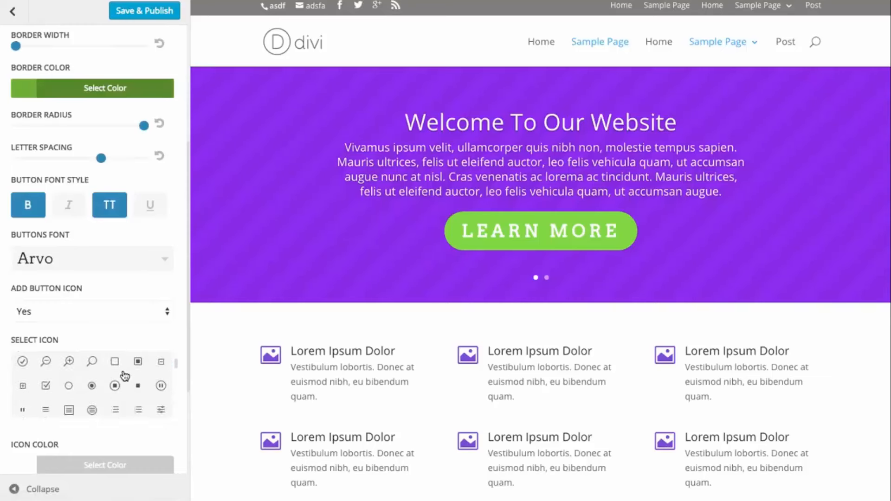
{"action": "scroll", "coordinate": [124, 375], "scroll_direction": "up", "scroll_amount": 5}
{"action": "scroll", "coordinate": [116, 395], "scroll_direction": "down", "scroll_amount": 5}
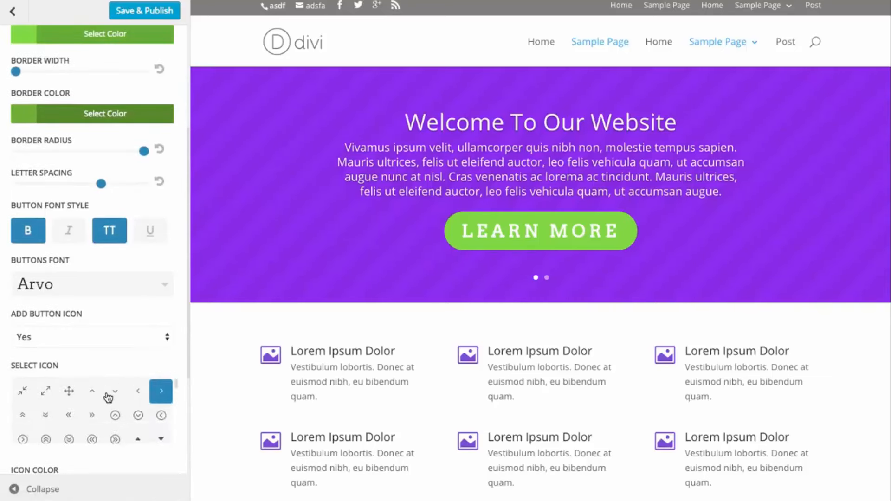
{"action": "scroll", "coordinate": [109, 397], "scroll_direction": "down", "scroll_amount": 6}
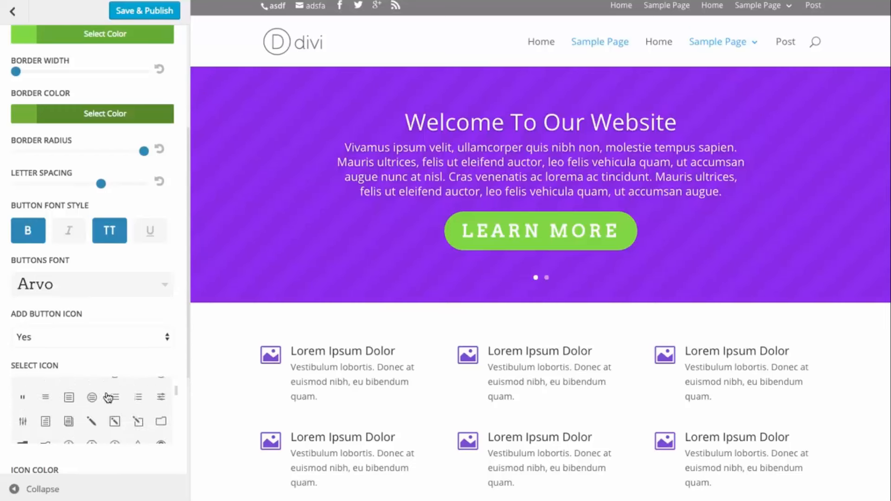
{"action": "left_click", "coordinate": [45, 399]}
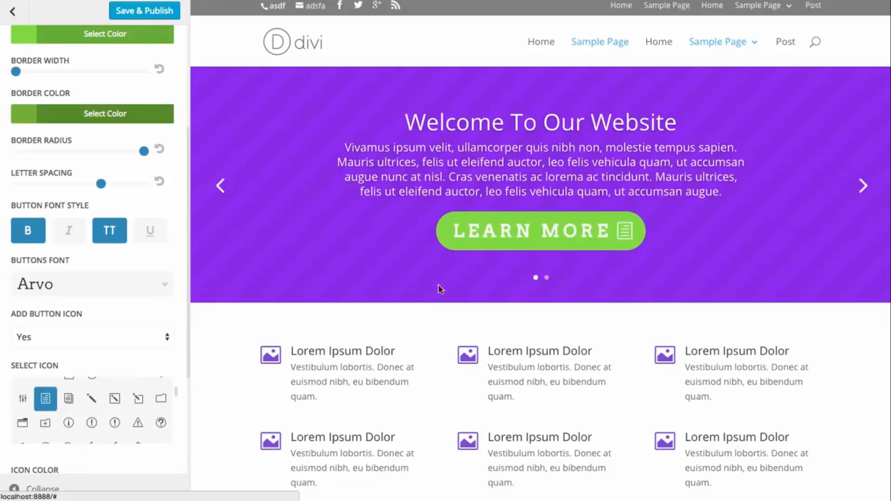
Step: Switch the button icon to the light bulb
{"action": "scroll", "coordinate": [105, 415], "scroll_direction": "down", "scroll_amount": 6}
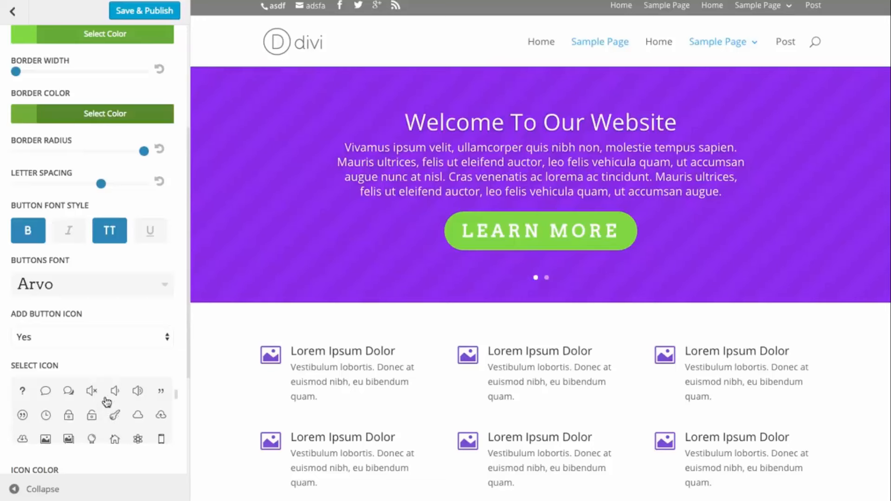
{"action": "scroll", "coordinate": [119, 417], "scroll_direction": "down", "scroll_amount": 1}
{"action": "left_click", "coordinate": [92, 427]}
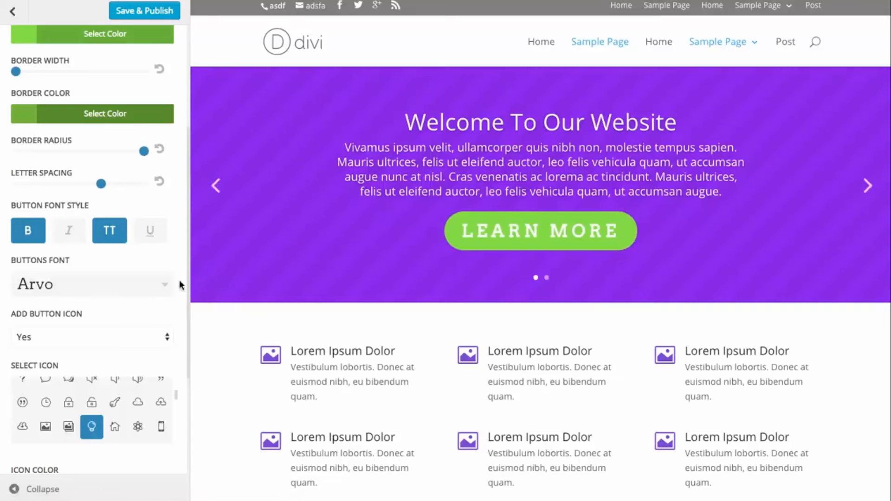
Step: Set the button icon color to dark green #4f7522 and the icon placement to Left
{"action": "scroll", "coordinate": [179, 282], "scroll_direction": "down", "scroll_amount": 3}
{"action": "scroll", "coordinate": [137, 321], "scroll_direction": "down", "scroll_amount": 2}
{"action": "scroll", "coordinate": [114, 366], "scroll_direction": "down", "scroll_amount": 1}
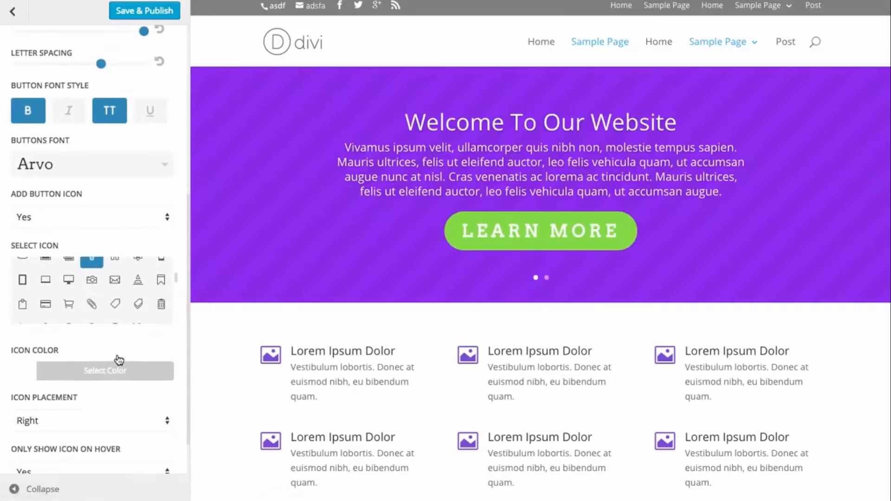
{"action": "left_click", "coordinate": [99, 371]}
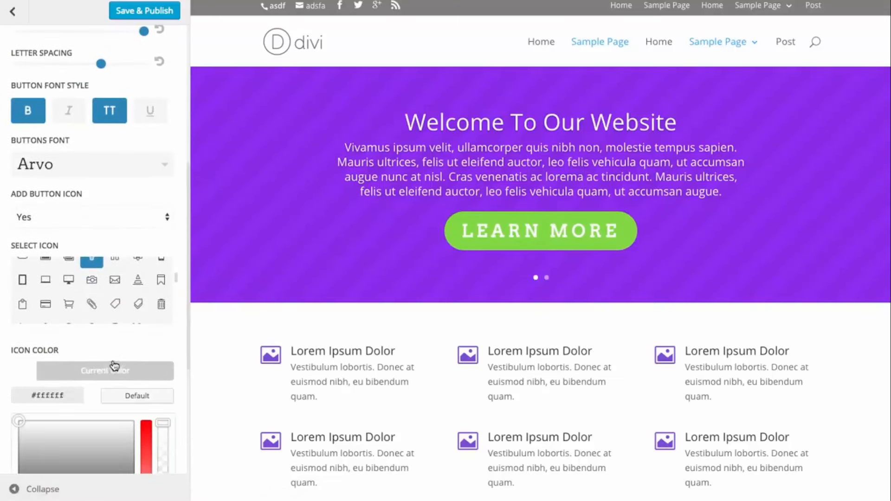
{"action": "scroll", "coordinate": [112, 367], "scroll_direction": "down", "scroll_amount": 4}
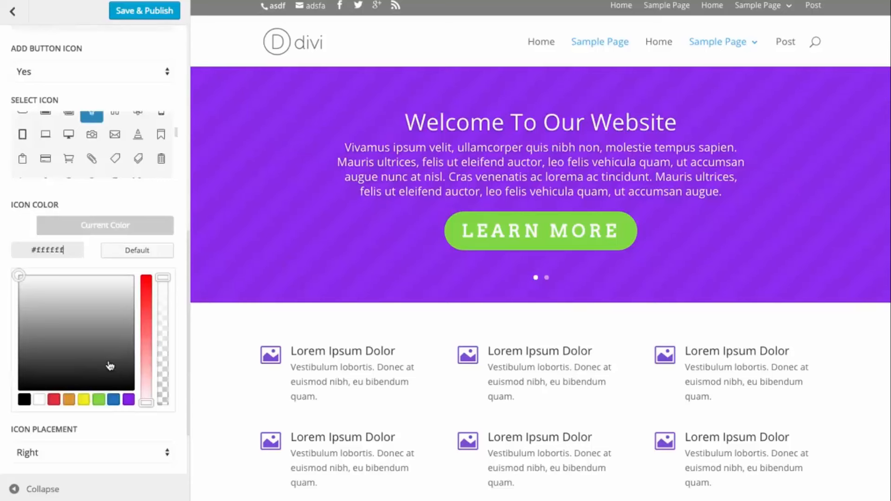
{"action": "left_click", "coordinate": [99, 400]}
{"action": "left_click_drag", "start_coordinate": [49, 295], "coordinate": [46, 339]}
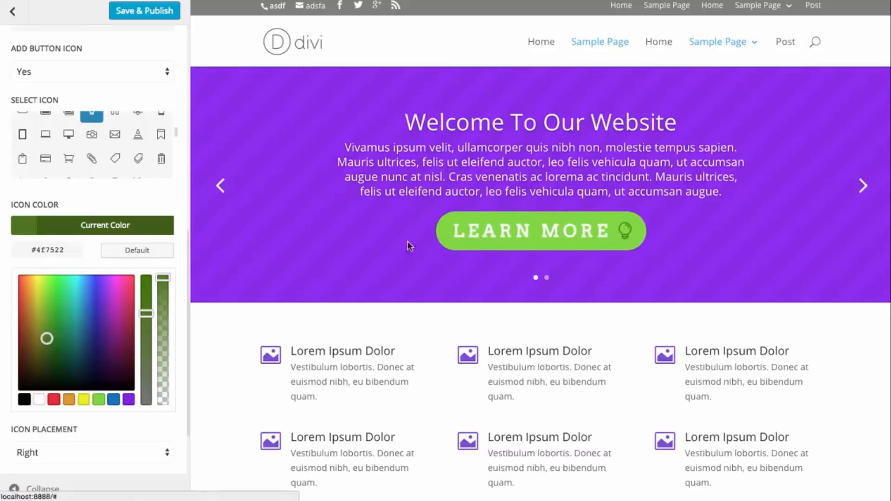
{"action": "left_click", "coordinate": [108, 228]}
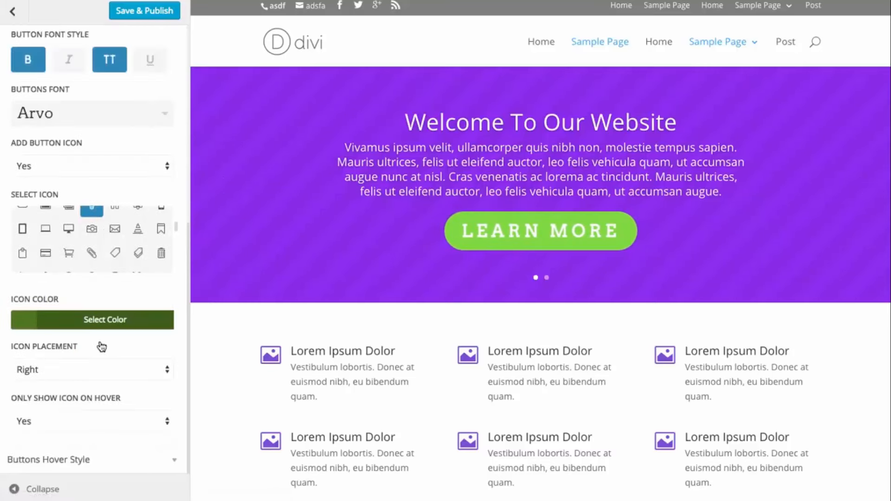
{"action": "left_click", "coordinate": [95, 370]}
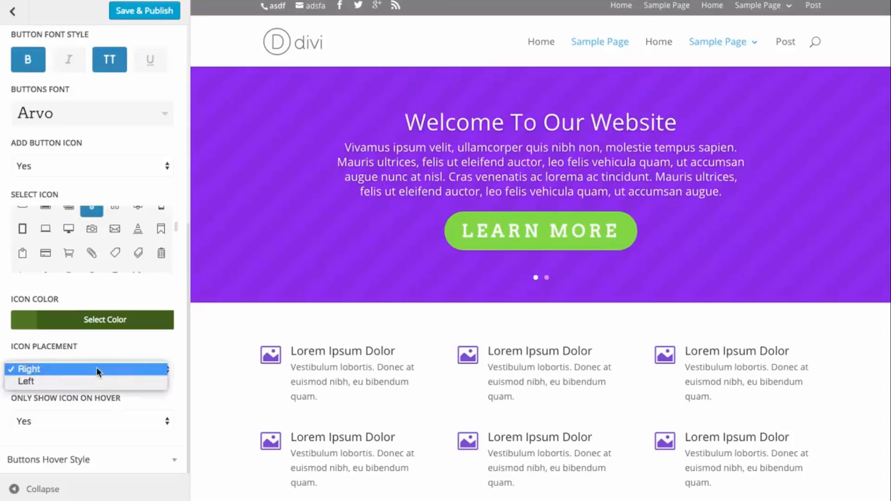
{"action": "left_click", "coordinate": [90, 381]}
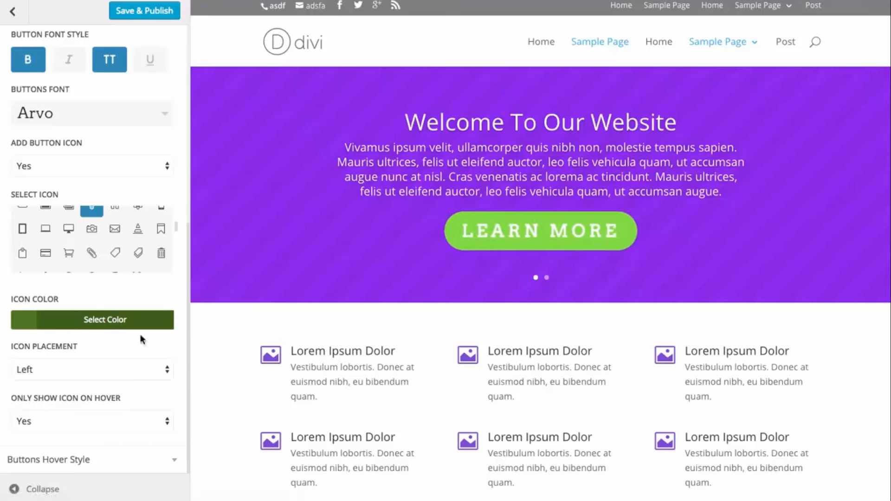
Step: Change the button icon to the single right-pointing chevron
{"action": "scroll", "coordinate": [124, 268], "scroll_direction": "up", "scroll_amount": 5}
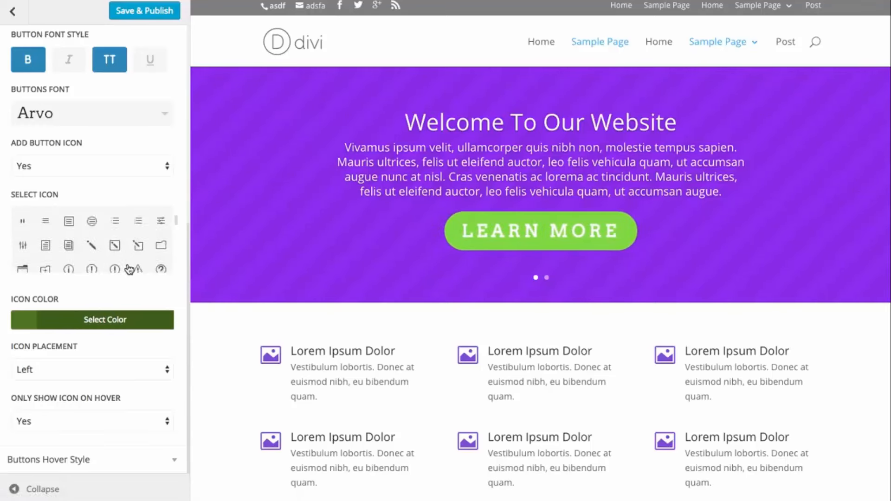
{"action": "scroll", "coordinate": [130, 268], "scroll_direction": "up", "scroll_amount": 5}
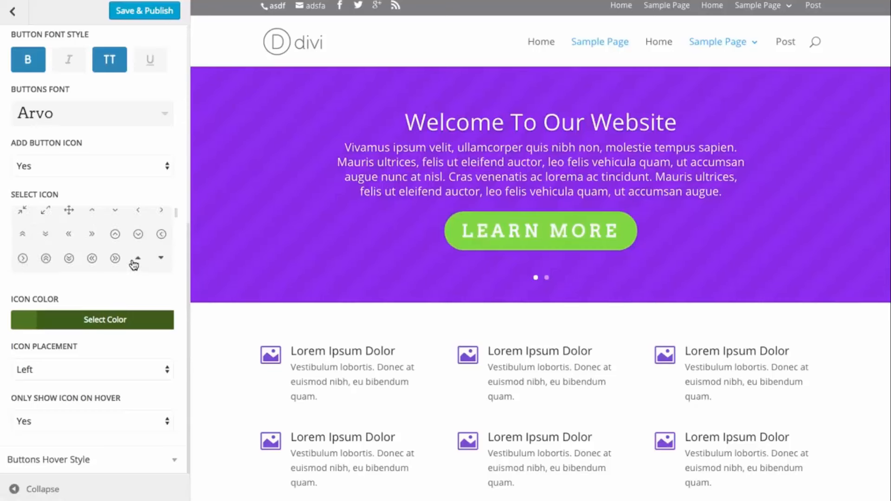
{"action": "scroll", "coordinate": [102, 251], "scroll_direction": "up", "scroll_amount": 1}
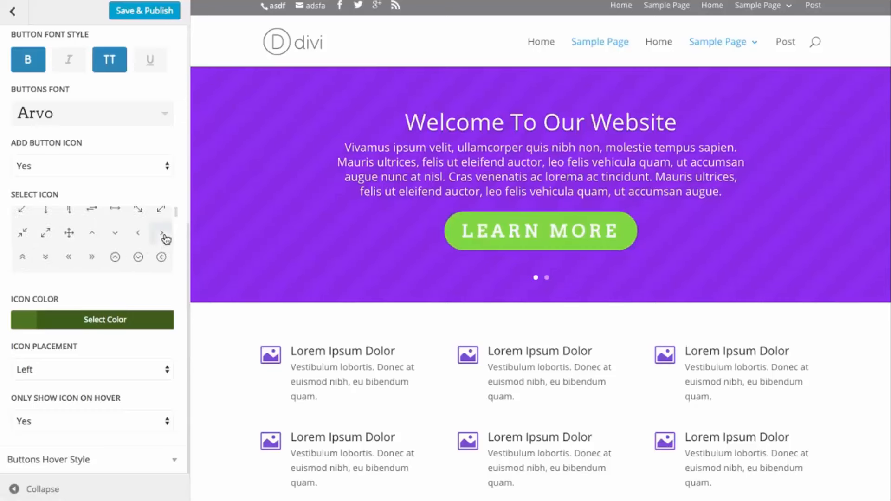
{"action": "left_click", "coordinate": [161, 233]}
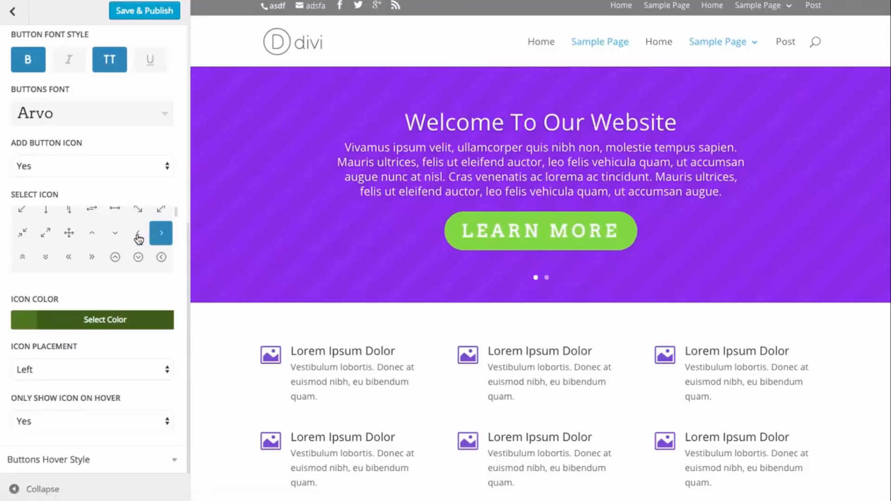
Step: Set the button icon to the double speech bubbles
{"action": "scroll", "coordinate": [135, 240], "scroll_direction": "down", "scroll_amount": 5}
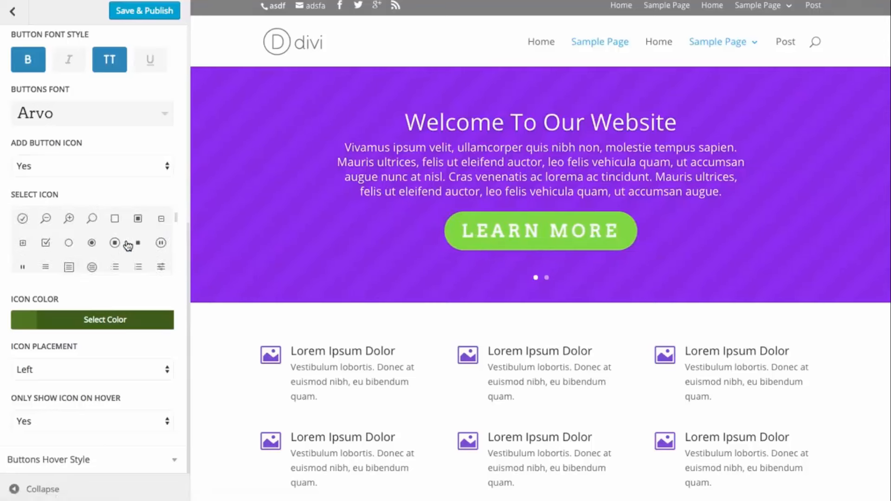
{"action": "scroll", "coordinate": [93, 248], "scroll_direction": "down", "scroll_amount": 5}
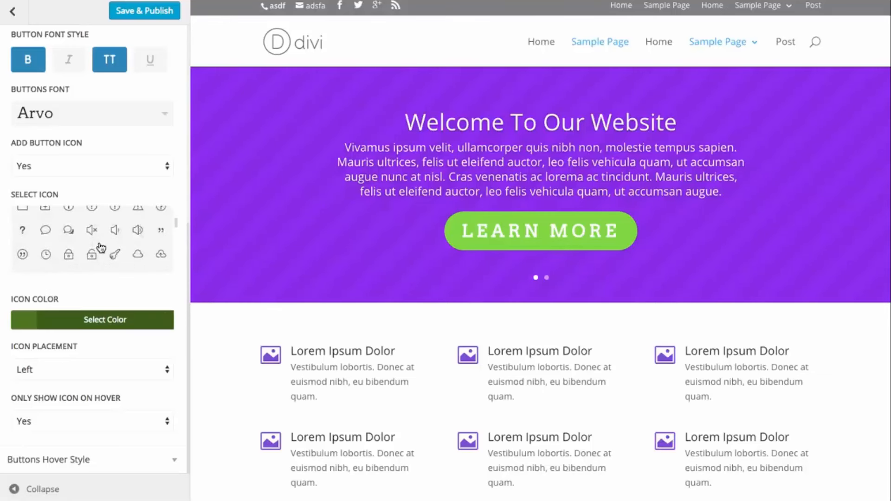
{"action": "left_click", "coordinate": [69, 225]}
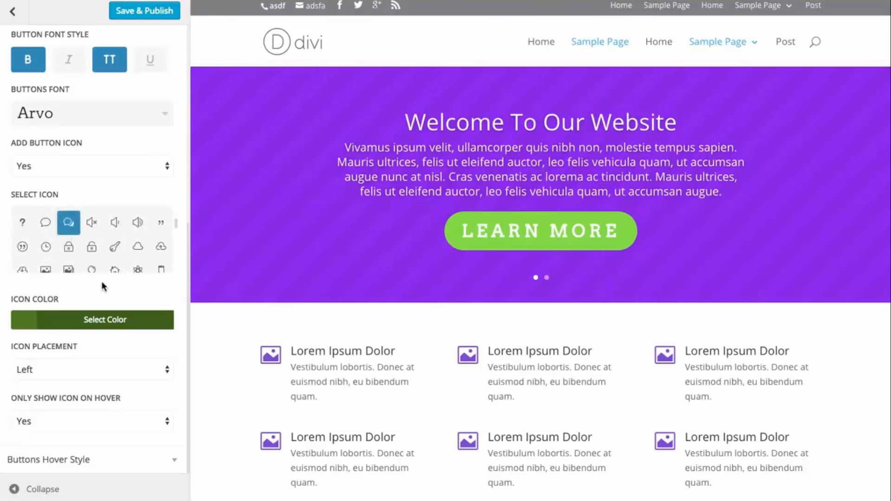
Step: Try Only Show Icon On Hover with No, then restore it to Yes
{"action": "left_click", "coordinate": [51, 423]}
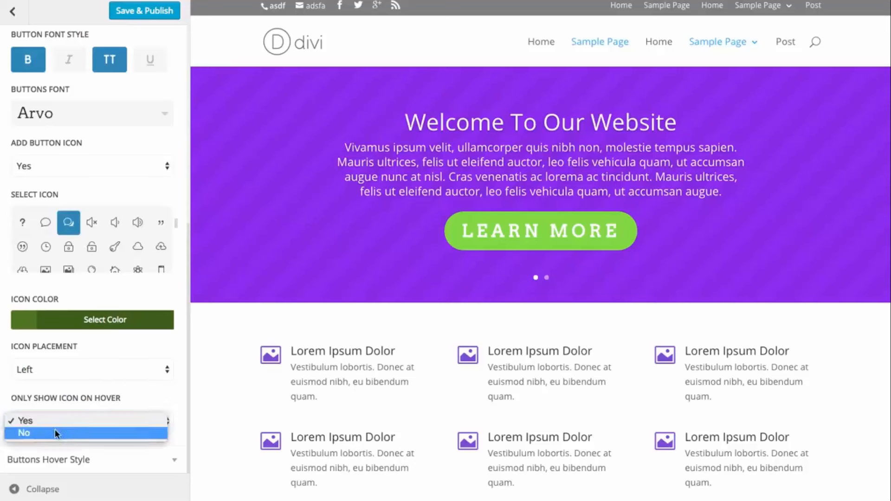
{"action": "left_click", "coordinate": [54, 431]}
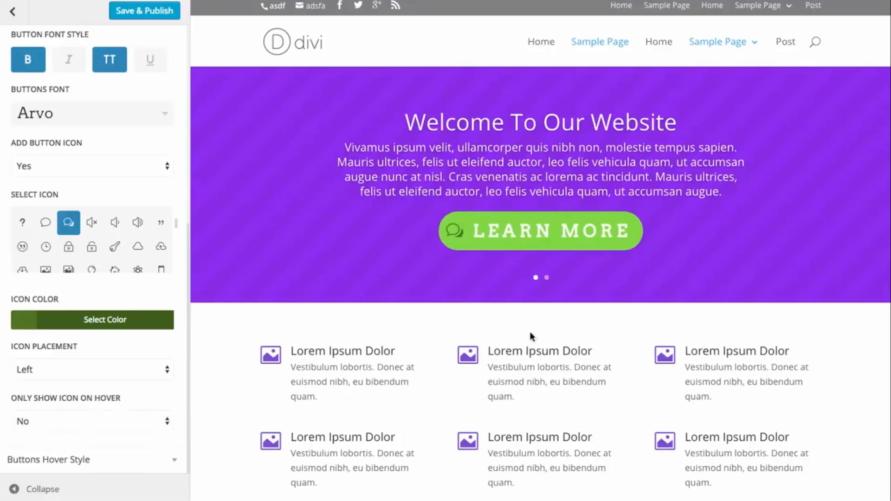
{"action": "left_click", "coordinate": [119, 422]}
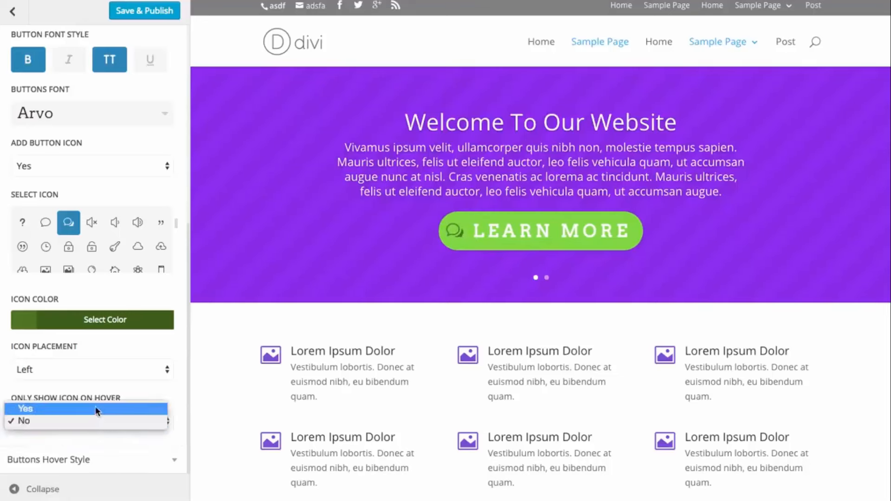
{"action": "left_click", "coordinate": [99, 409]}
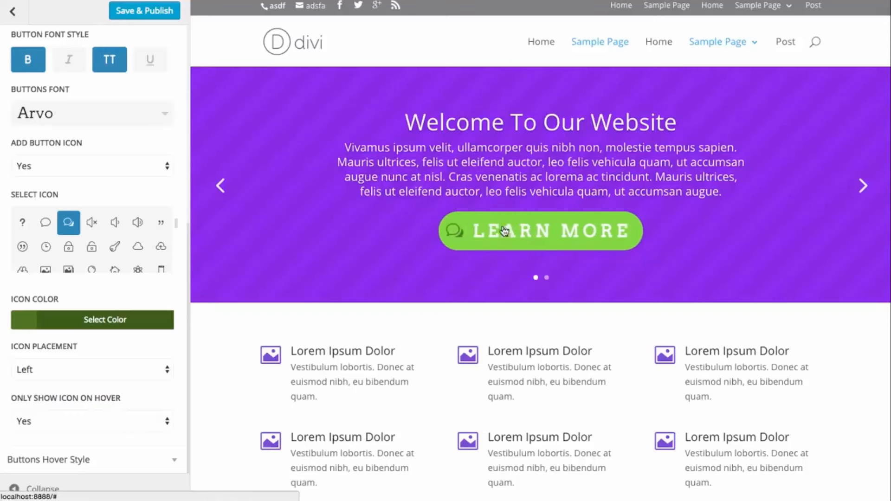
Step: Close the Buttons Style settings and open the Buttons Hover Style settings
{"action": "scroll", "coordinate": [122, 424], "scroll_direction": "up", "scroll_amount": 2}
{"action": "scroll", "coordinate": [120, 425], "scroll_direction": "up", "scroll_amount": 8}
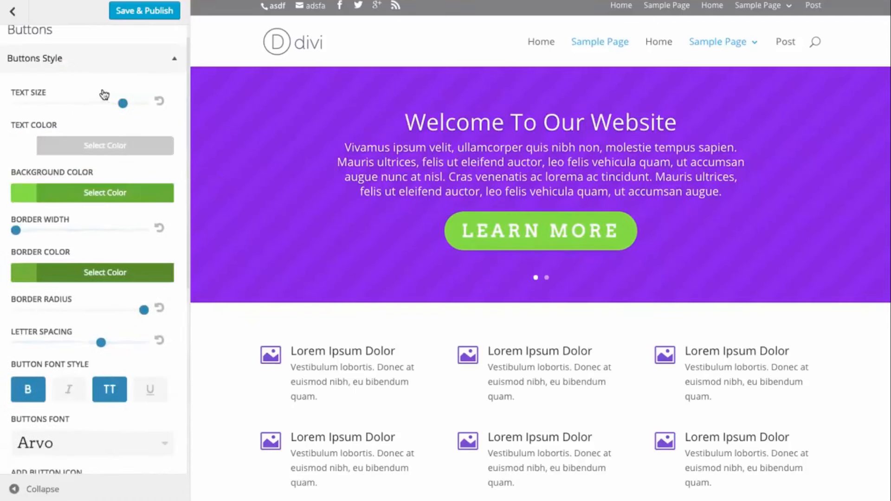
{"action": "left_click", "coordinate": [69, 68]}
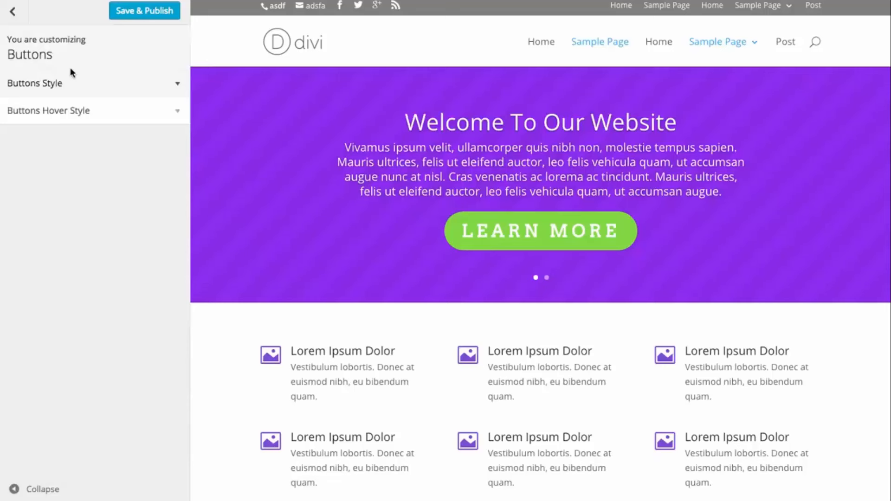
{"action": "left_click", "coordinate": [81, 112]}
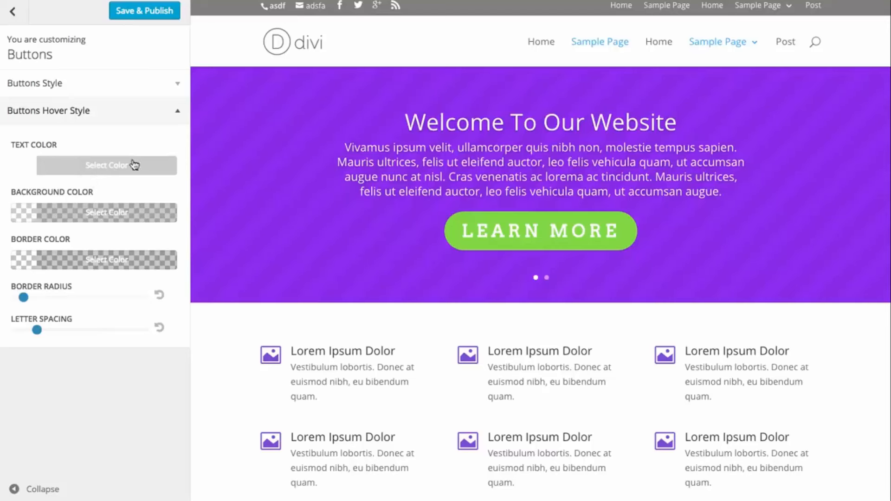
Step: Set the button hover background color to fully opaque yellow #eeee22
{"action": "left_click", "coordinate": [88, 213]}
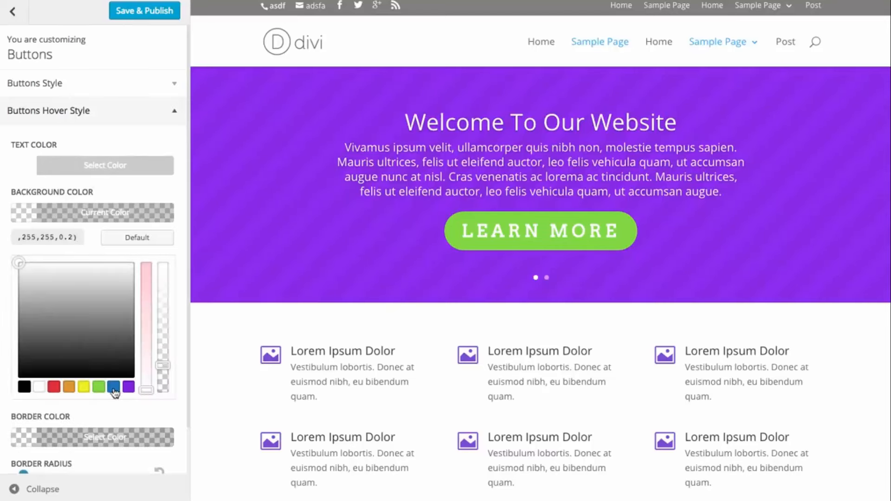
{"action": "left_click", "coordinate": [84, 389]}
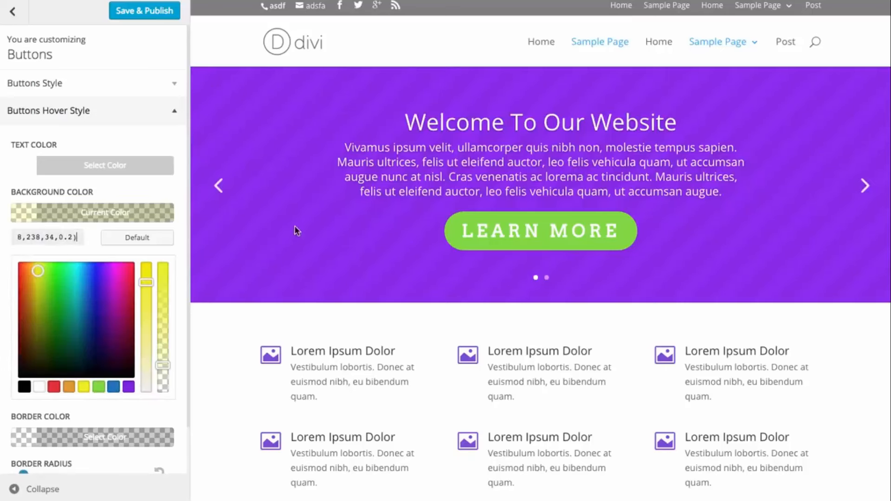
{"action": "left_click_drag", "start_coordinate": [160, 357], "coordinate": [170, 254]}
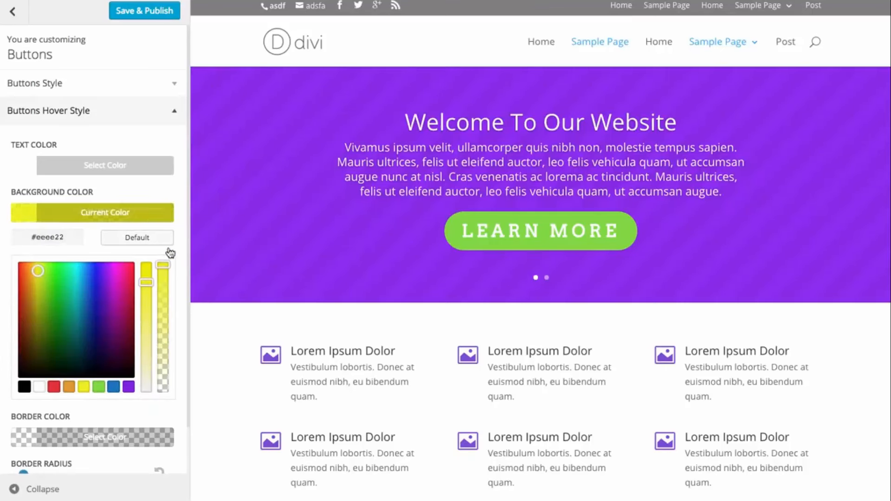
{"action": "left_click", "coordinate": [142, 218]}
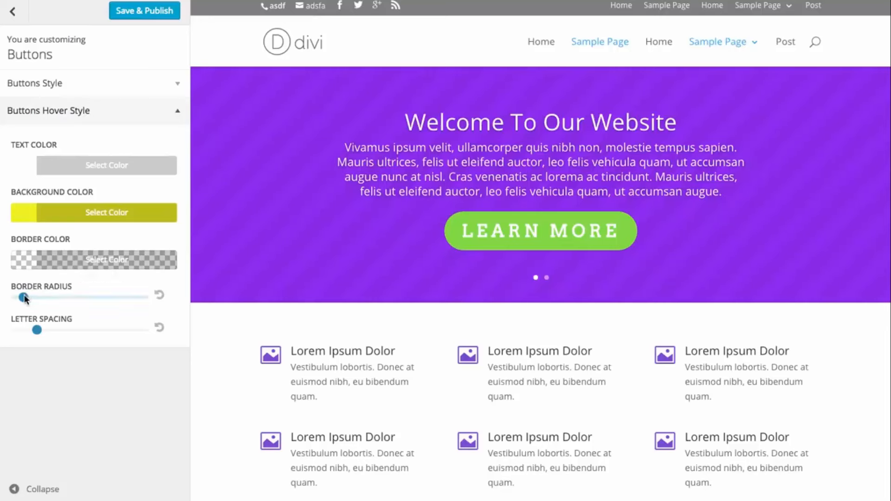
Step: Reduce the button hover border radius to its minimum and raise the hover letter spacing to its maximum
{"action": "left_click_drag", "start_coordinate": [23, 298], "coordinate": [15, 297]}
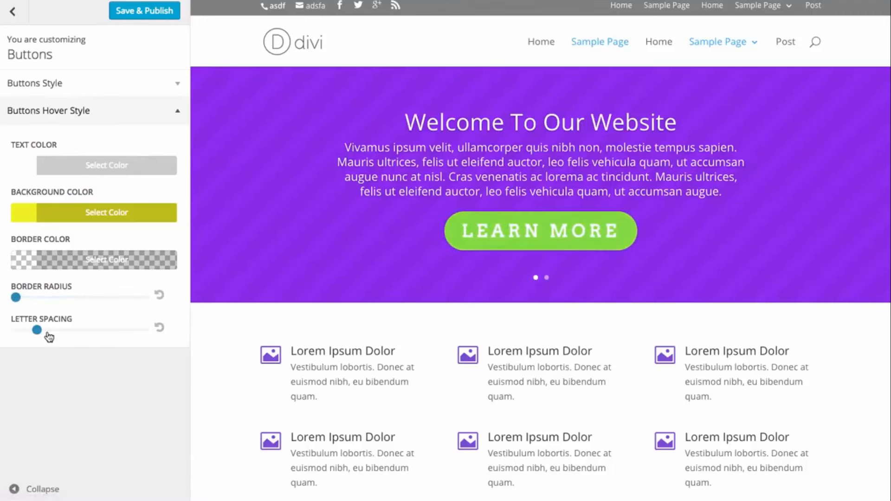
{"action": "left_click_drag", "start_coordinate": [38, 327], "coordinate": [69, 328]}
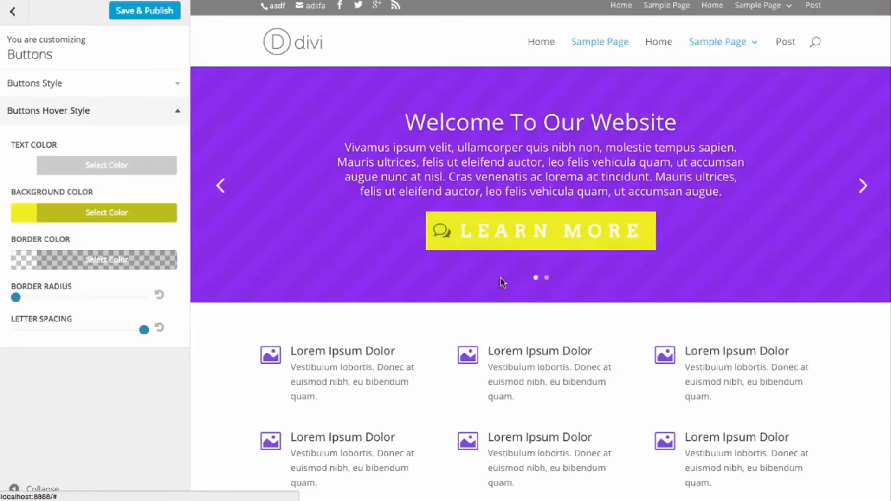
Step: Set the button hover background color to semi-transparent black and return to the Buttons Style settings
{"action": "left_click", "coordinate": [90, 223]}
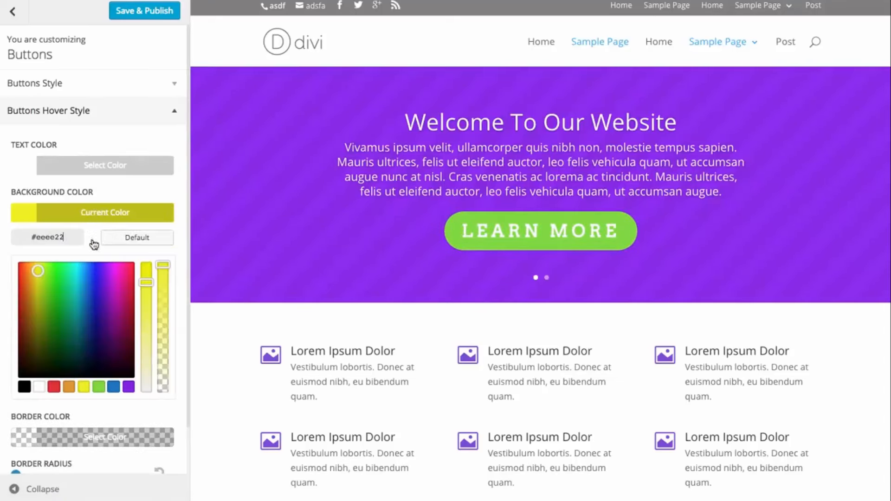
{"action": "left_click_drag", "start_coordinate": [162, 262], "coordinate": [164, 349]}
{"action": "left_click", "coordinate": [24, 389]}
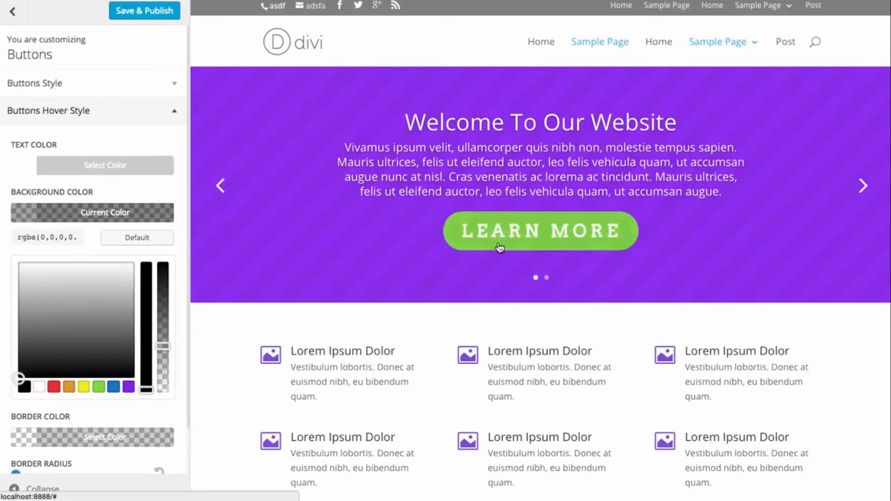
{"action": "left_click", "coordinate": [55, 217]}
{"action": "left_click", "coordinate": [61, 85]}
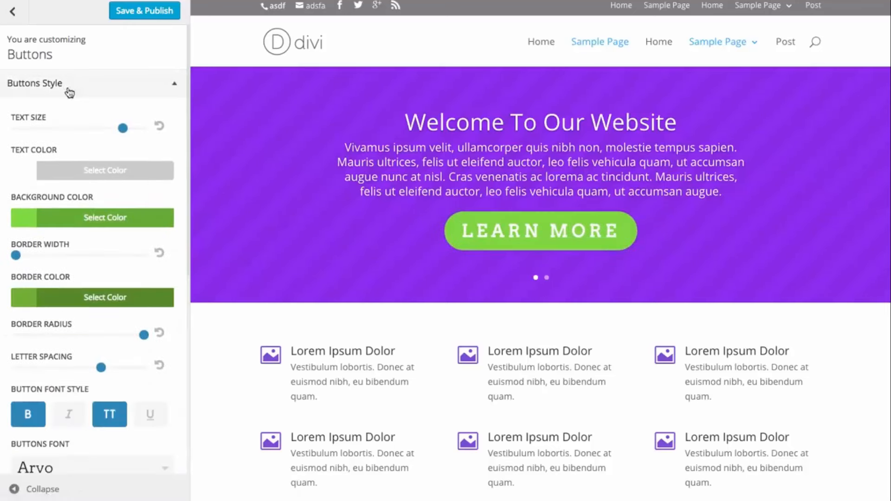